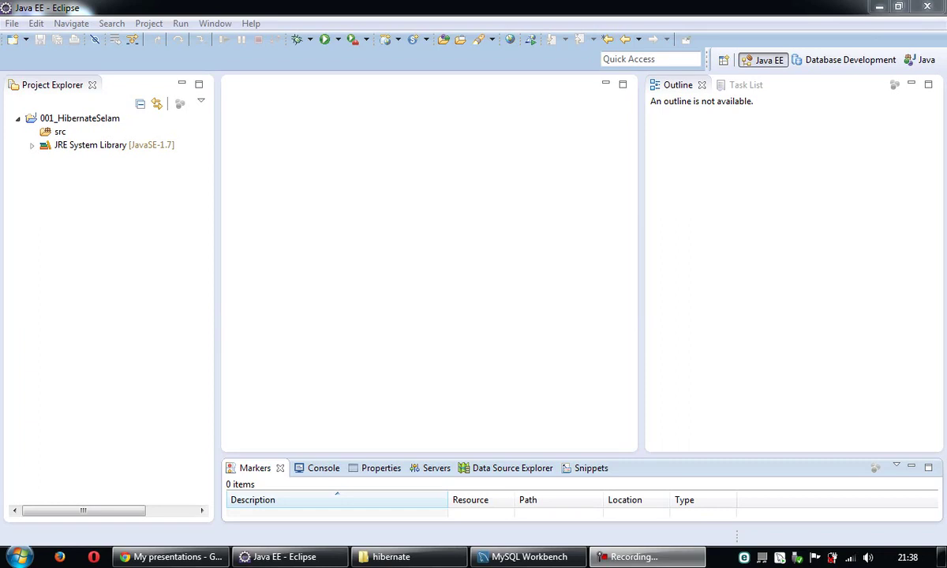
Step: Inspect the JARs in the project's JRE System Library, widening the Project Explorer enough to read their full paths
click(104, 145)
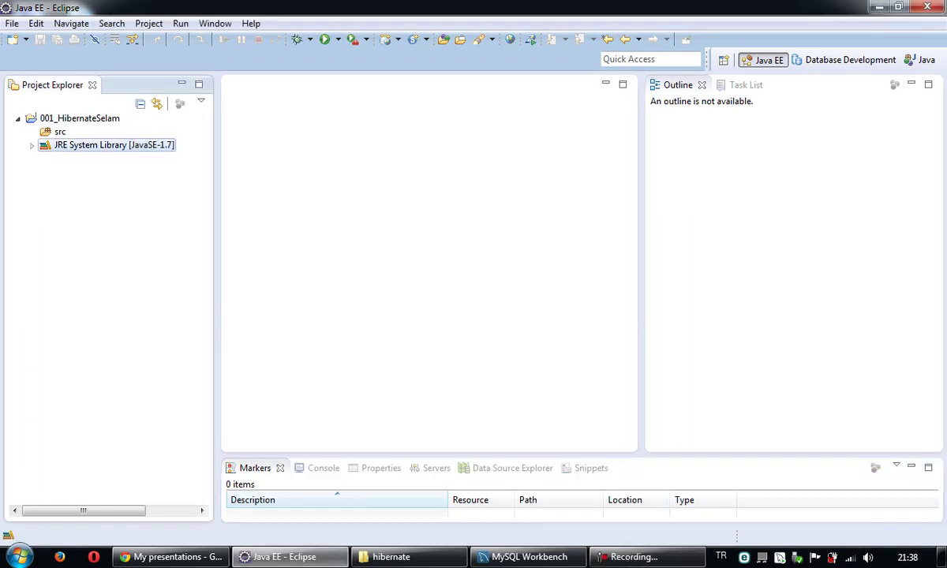
click(32, 145)
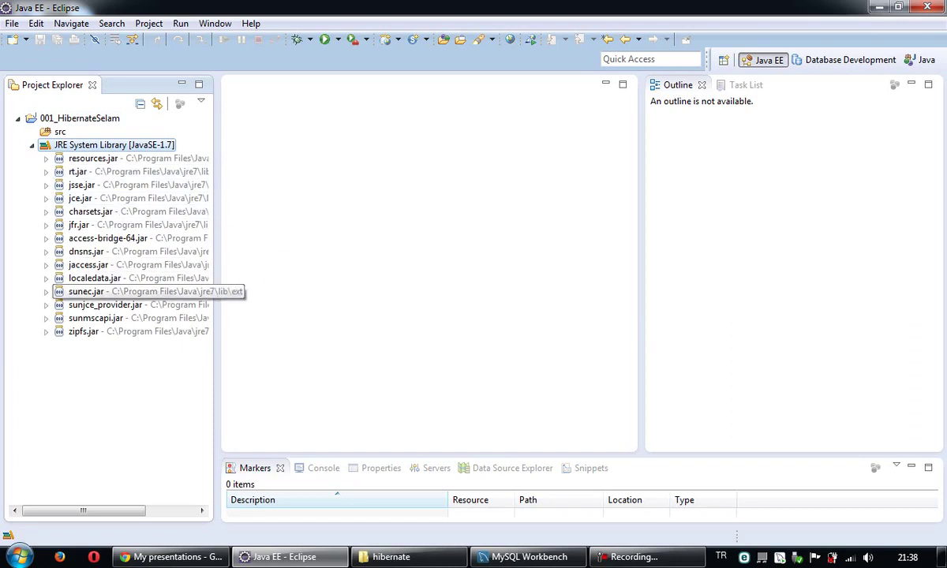
drag(217, 304, 299, 276)
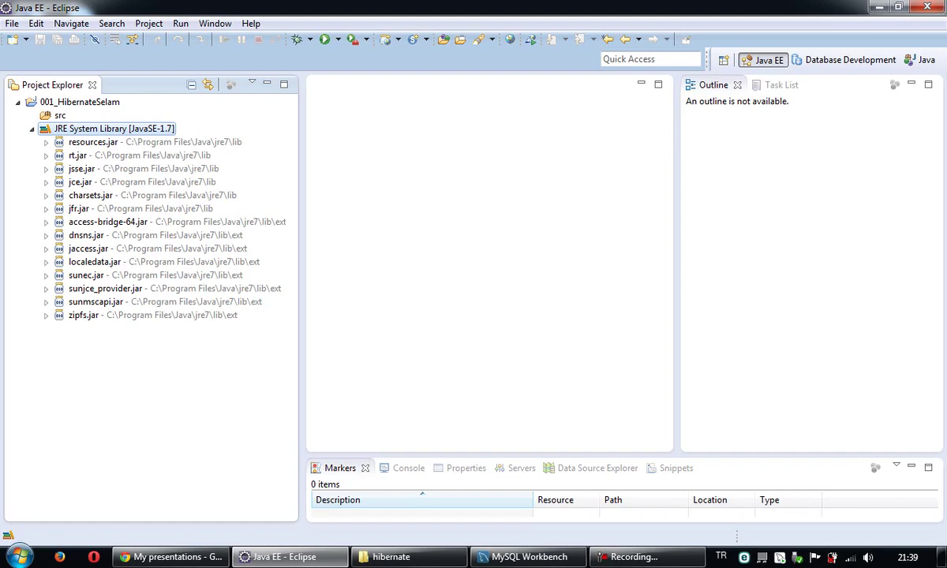
click(32, 129)
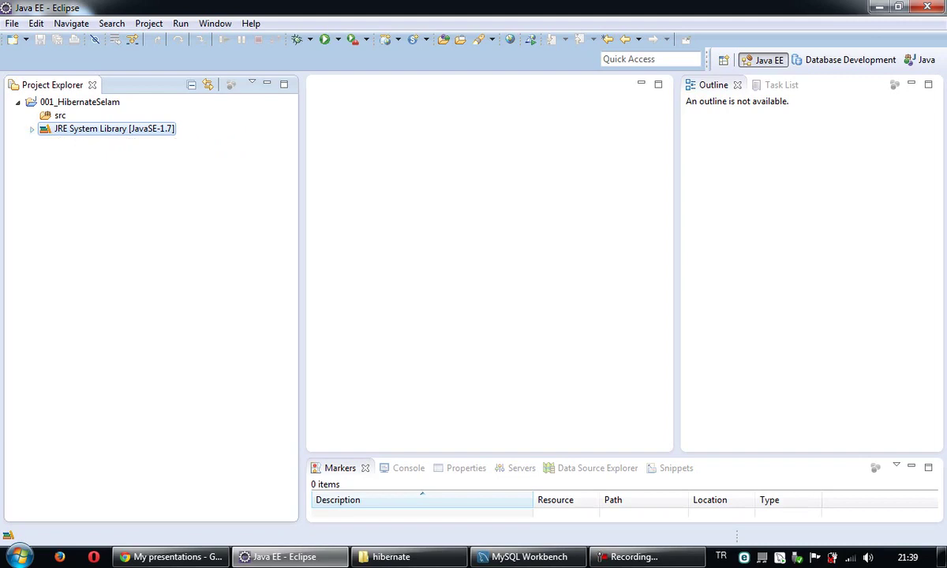
right_click(47, 173)
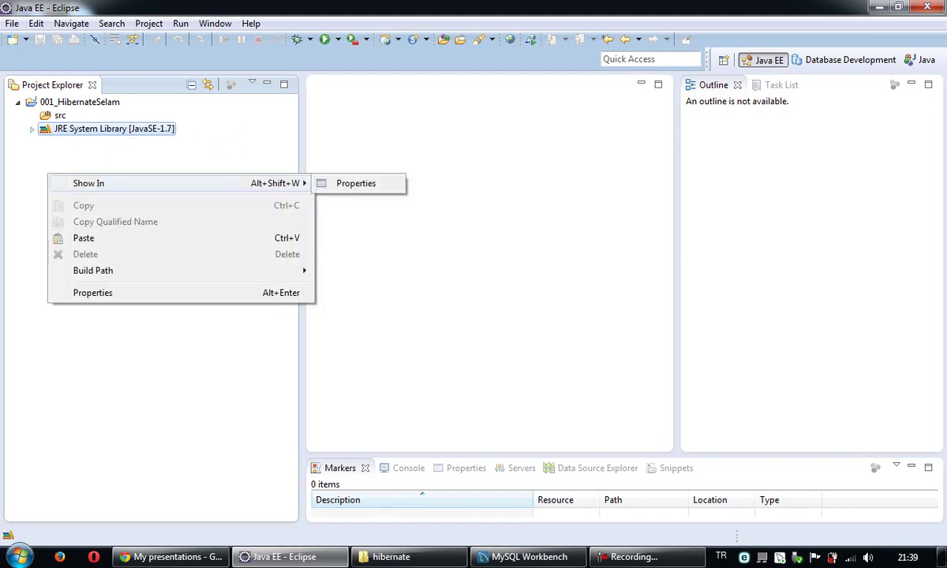
key(Escape)
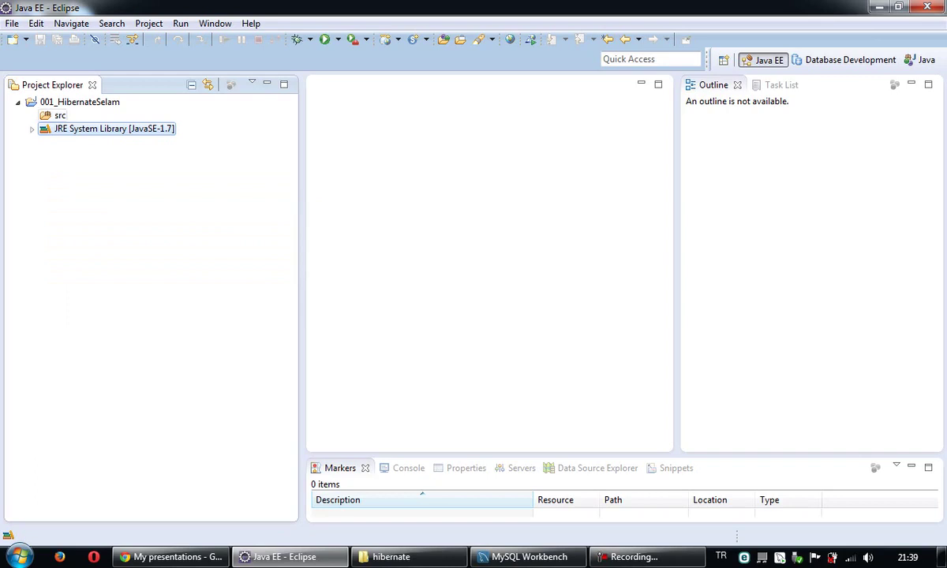
click(12, 24)
mouse_move(47, 40)
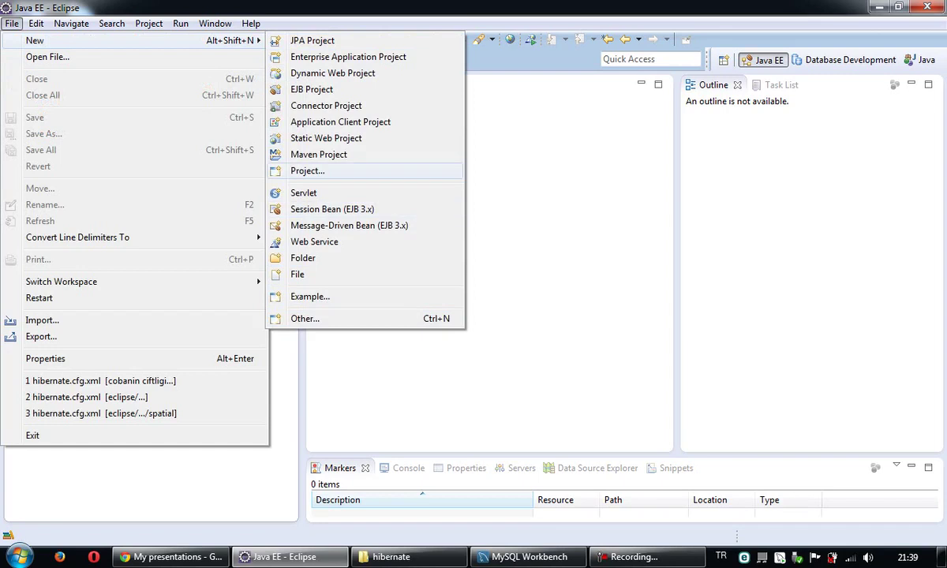
key(Return)
key(Return)
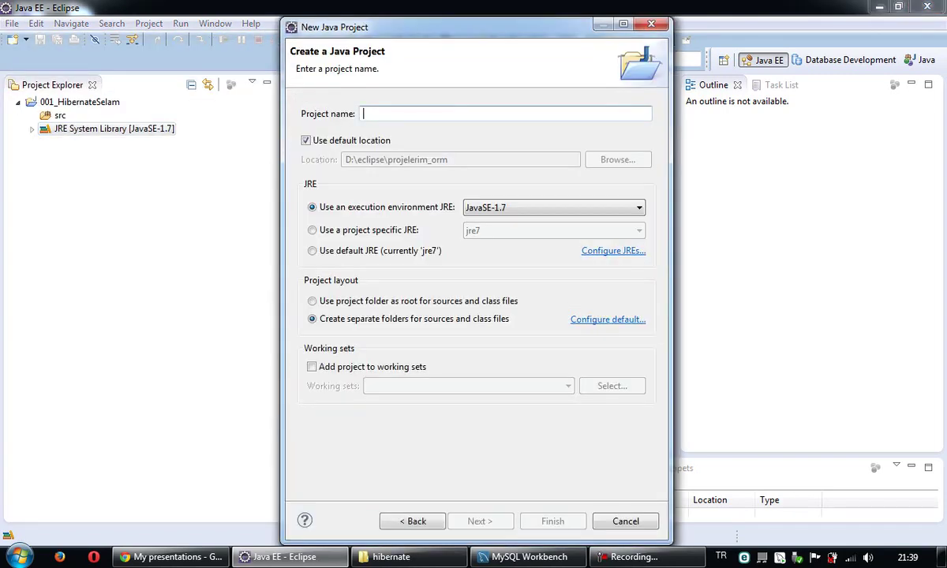
text(Deneme)
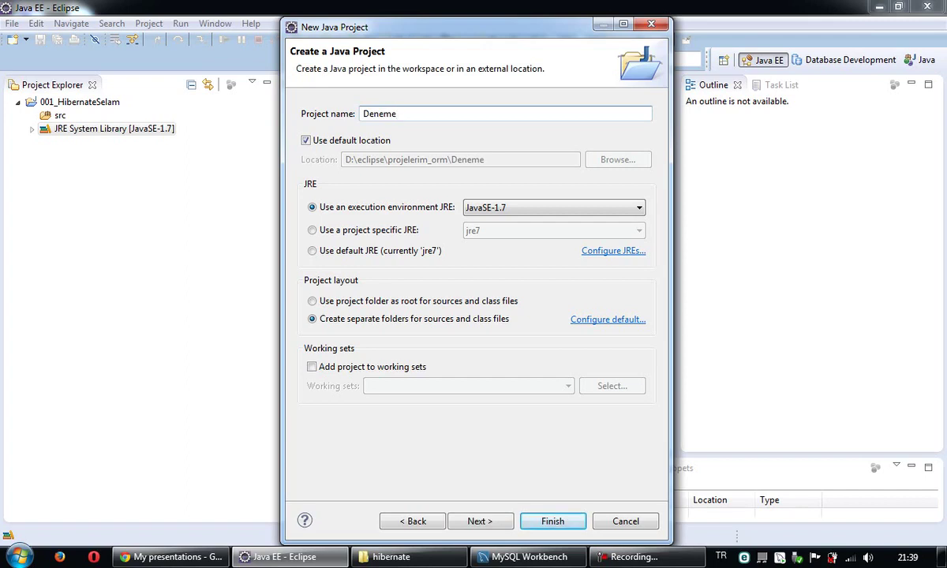
key(alt+n)
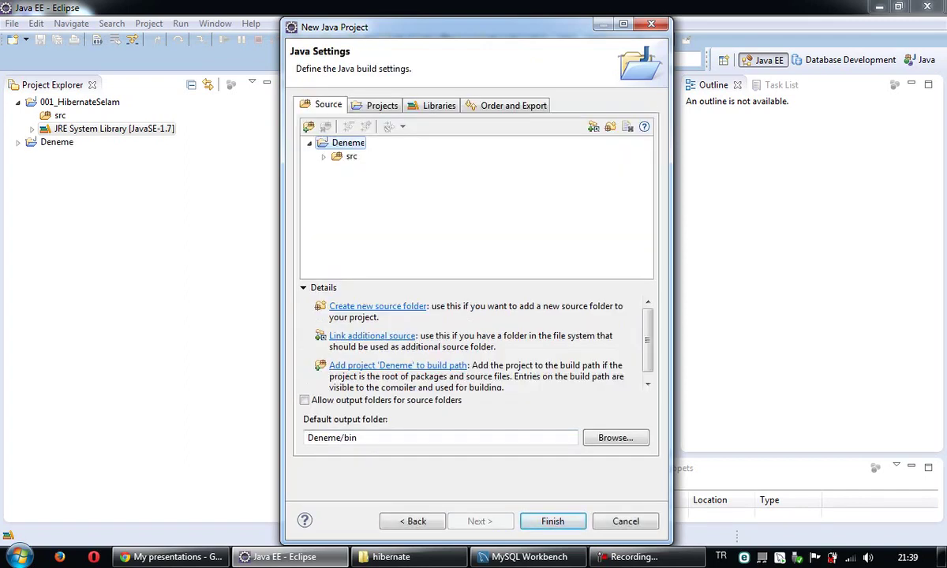
click(436, 104)
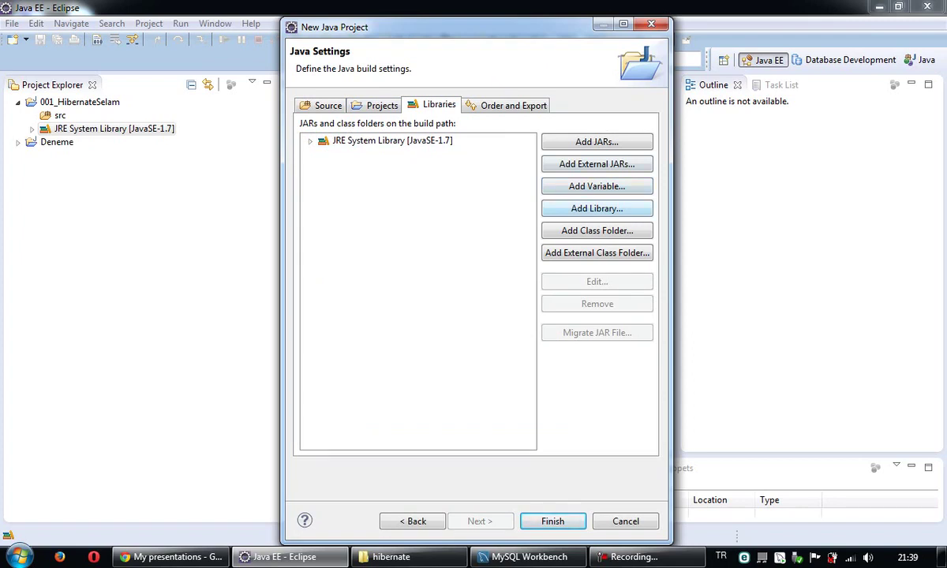
click(597, 209)
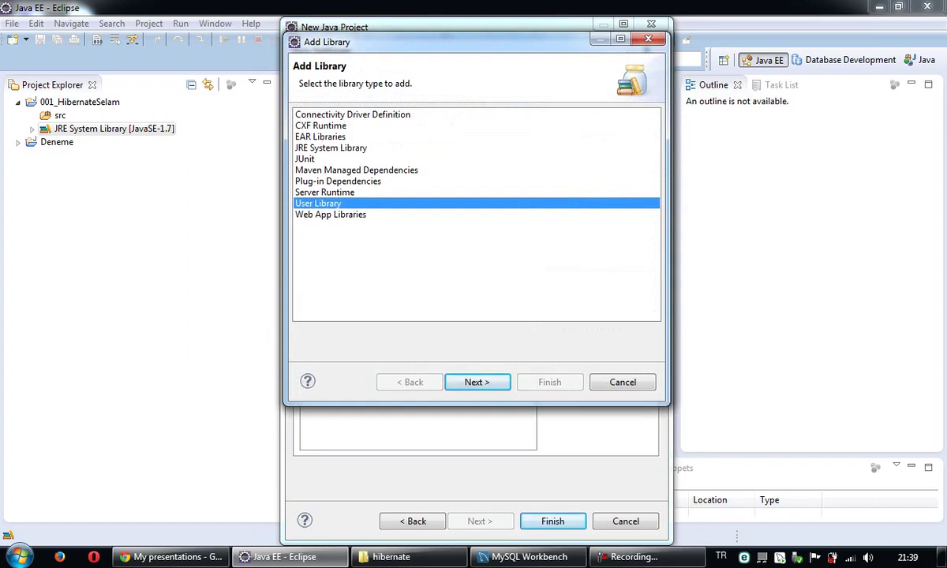
click(477, 382)
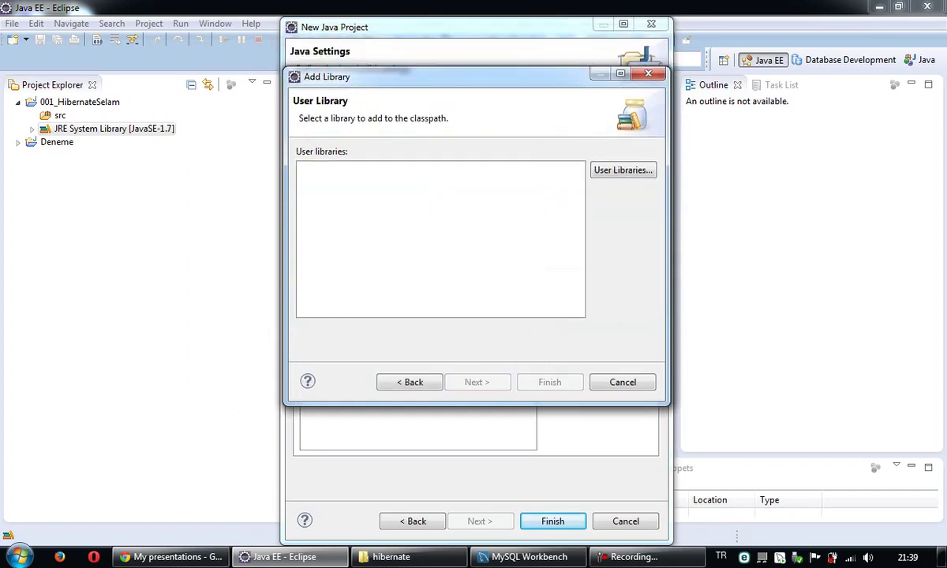
click(624, 187)
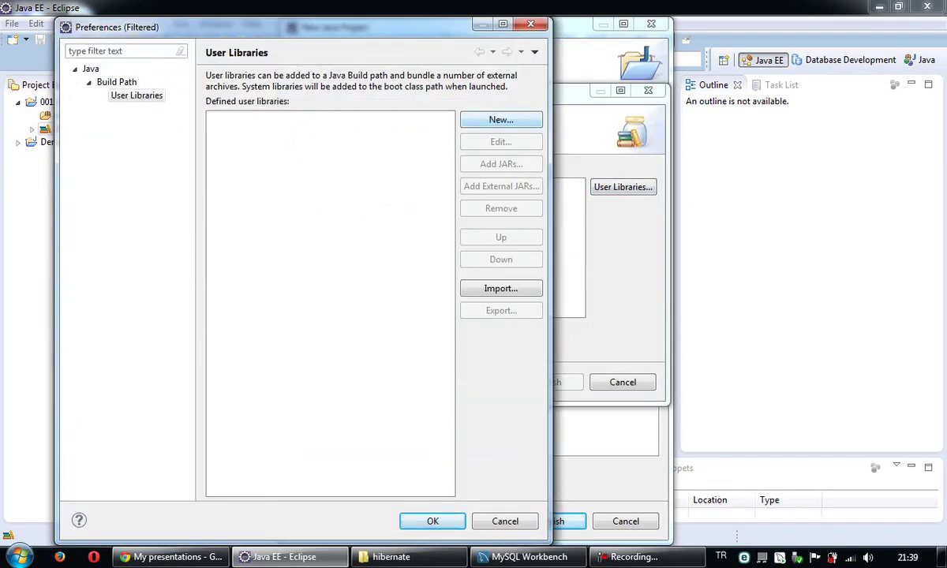
click(501, 120)
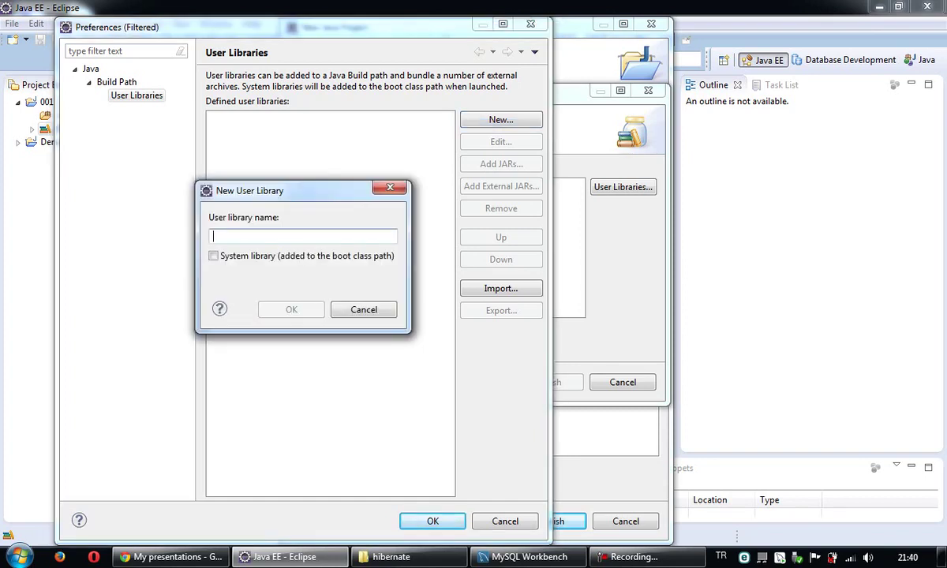
text(Hibernate)
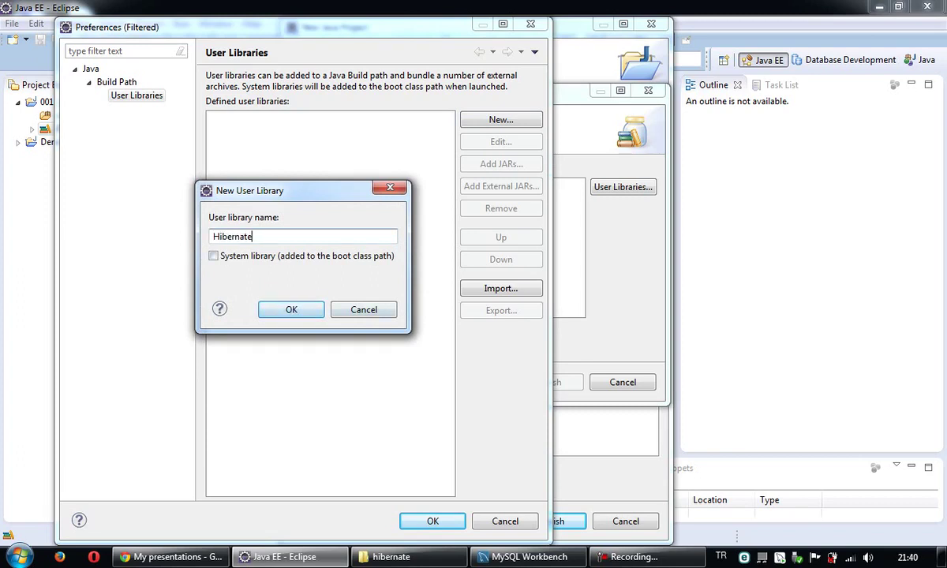
key(ctrl+a)
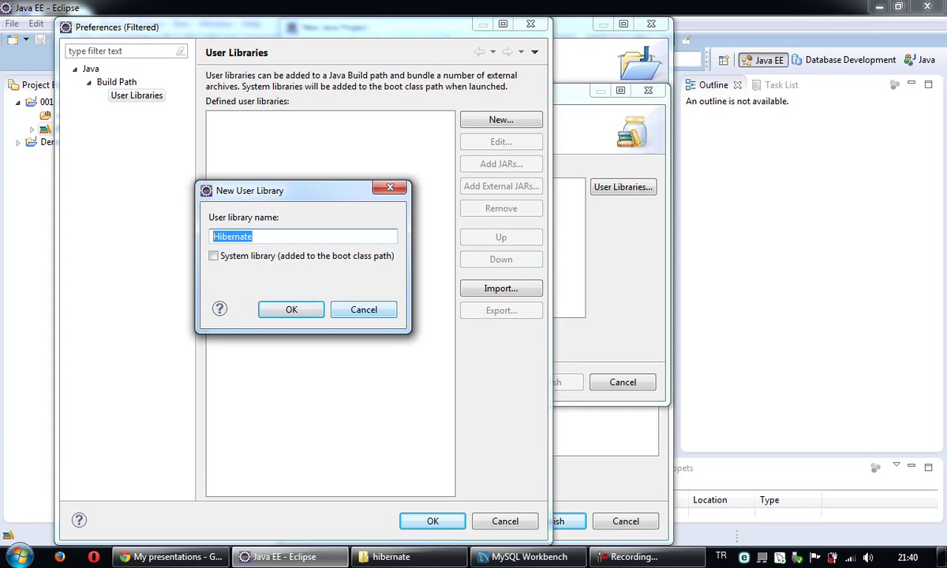
click(364, 310)
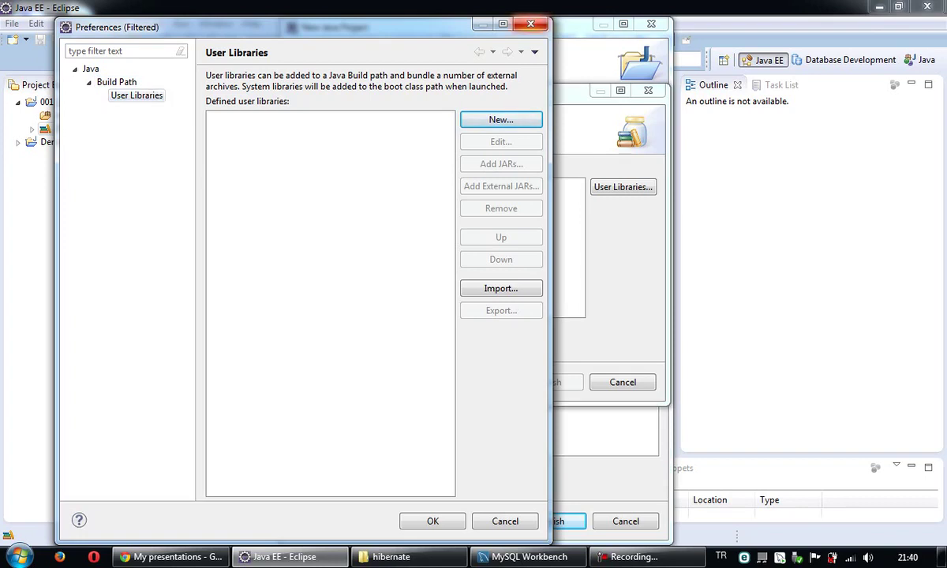
click(530, 25)
key(Escape)
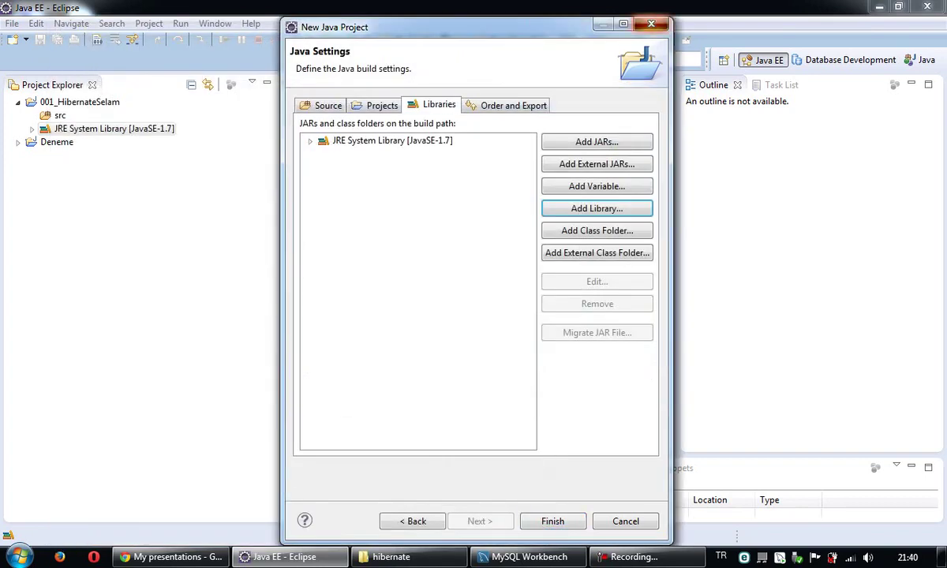
key(Escape)
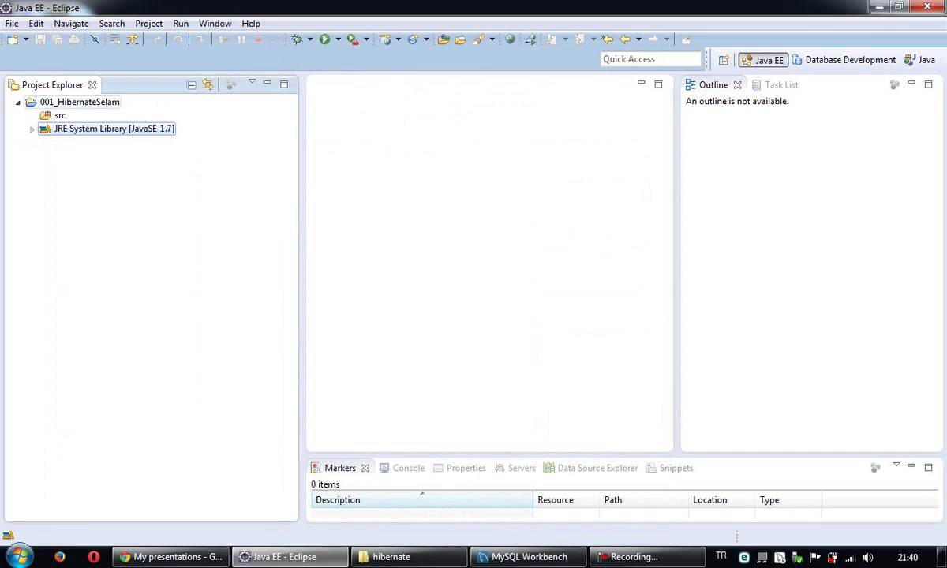
Step: Examine the user library settings reached through the Java build path properties of 001_HibernateSelam, and close them without changes
click(79, 102)
right_click(79, 101)
click(110, 535)
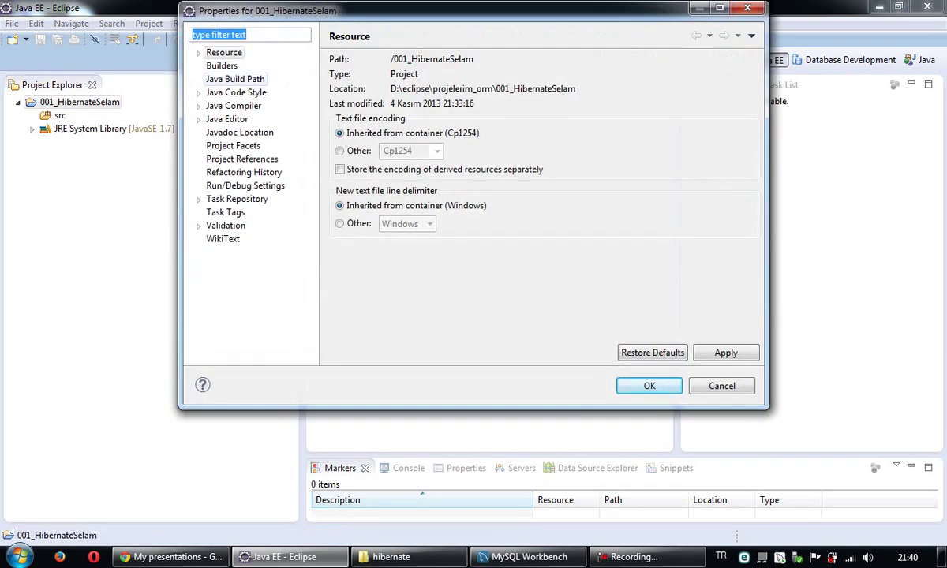
click(235, 79)
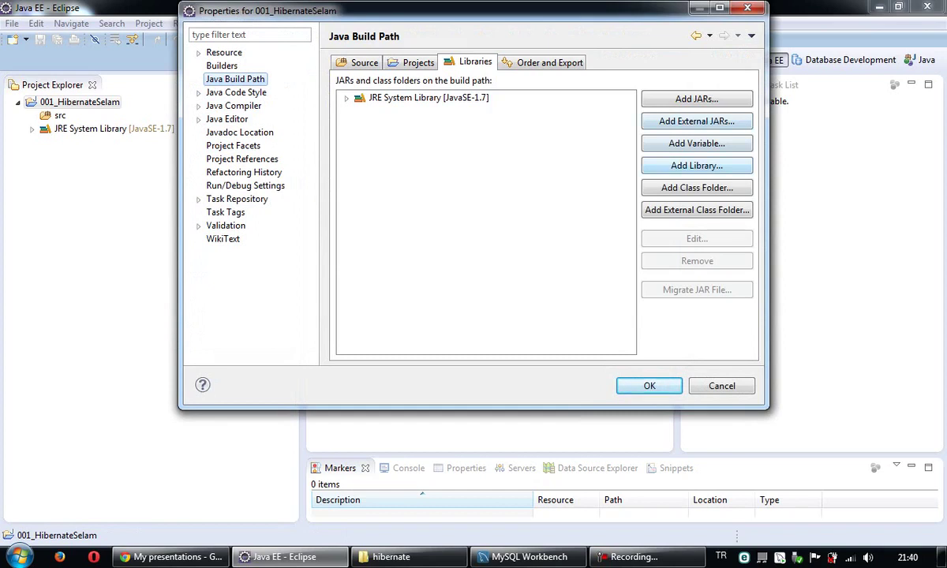
click(696, 165)
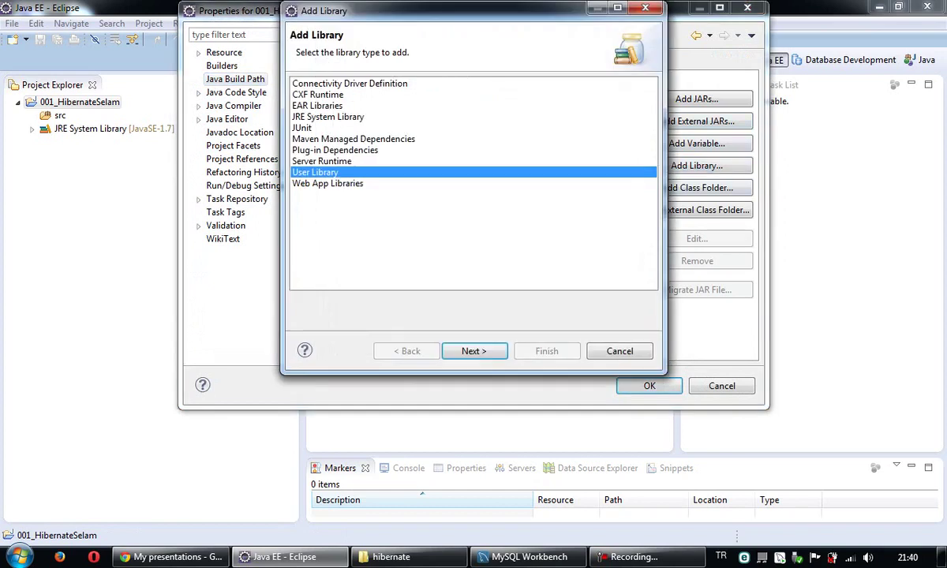
click(473, 350)
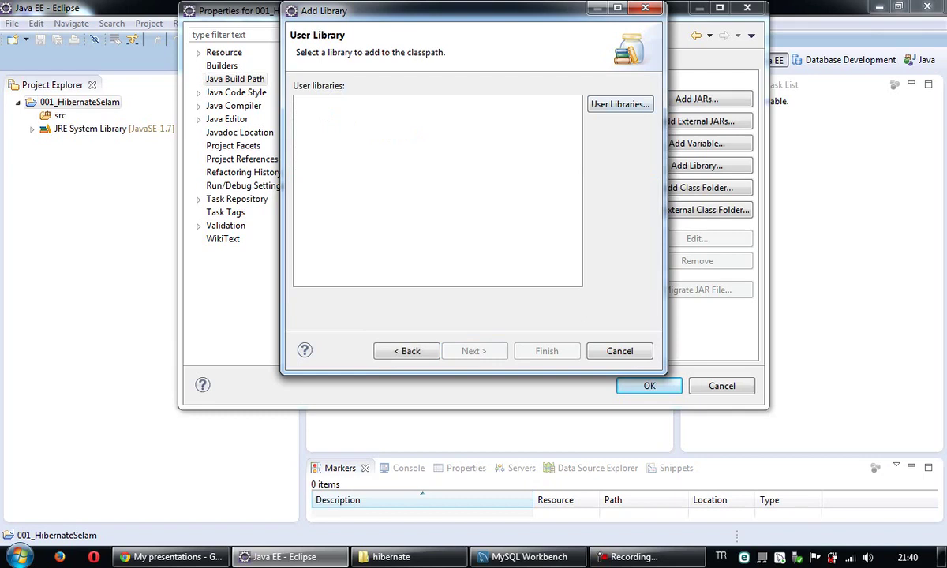
click(619, 104)
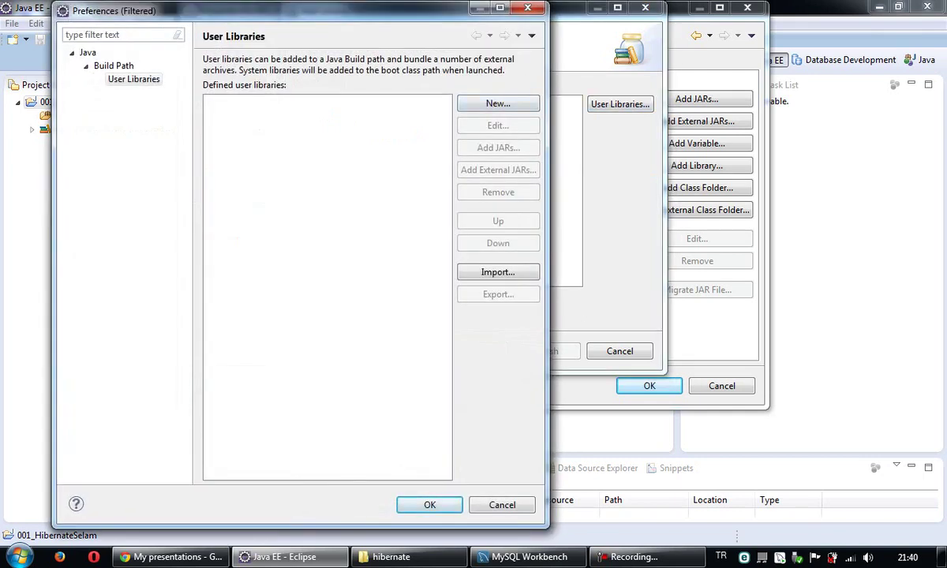
click(528, 7)
click(645, 7)
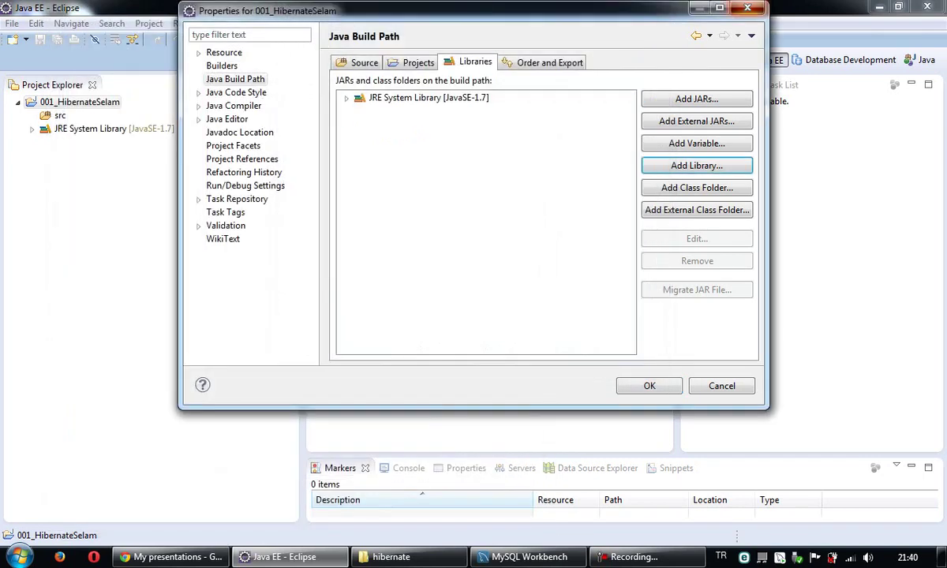
click(747, 7)
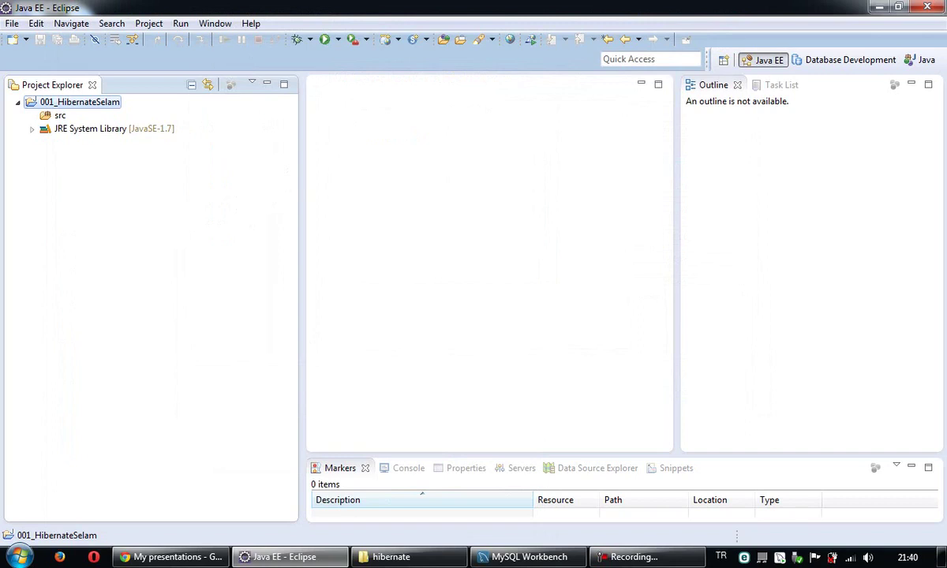
Step: Create a non-system user library named Hibernate in the workspace's Java build path preferences
click(215, 23)
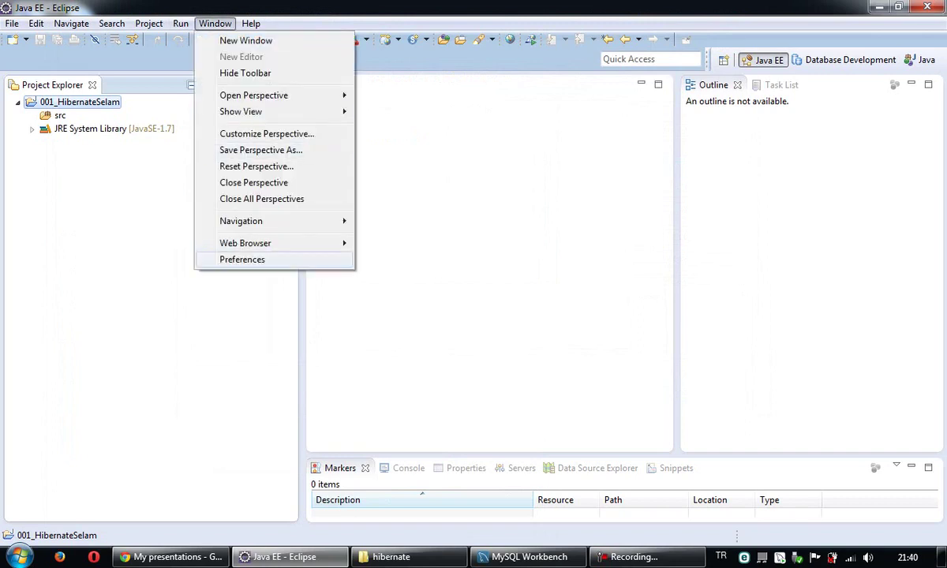
click(242, 259)
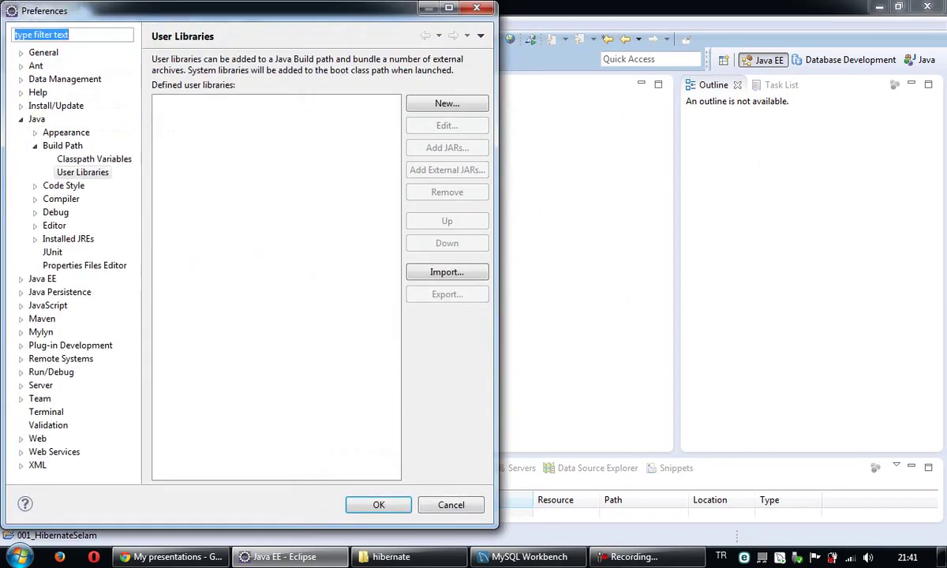
click(37, 119)
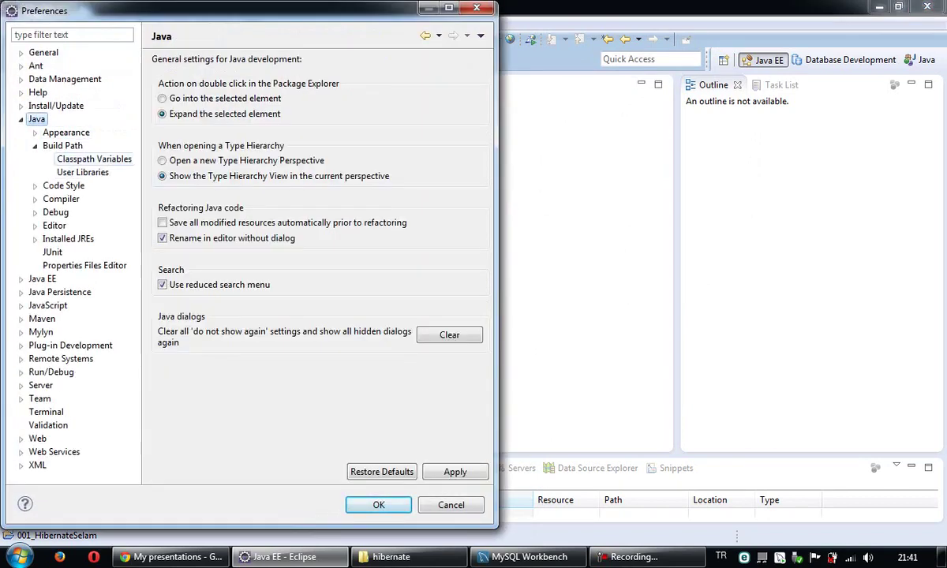
click(62, 146)
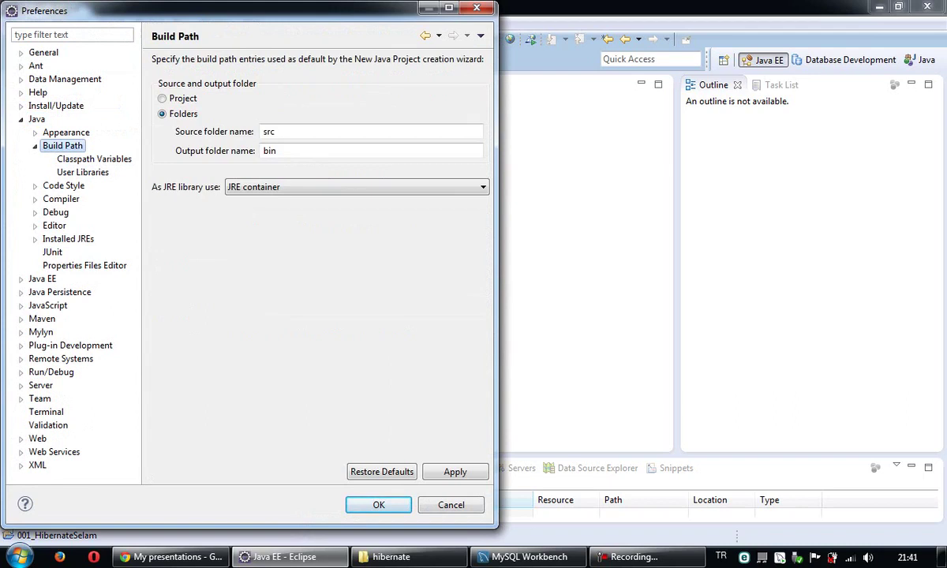
click(83, 172)
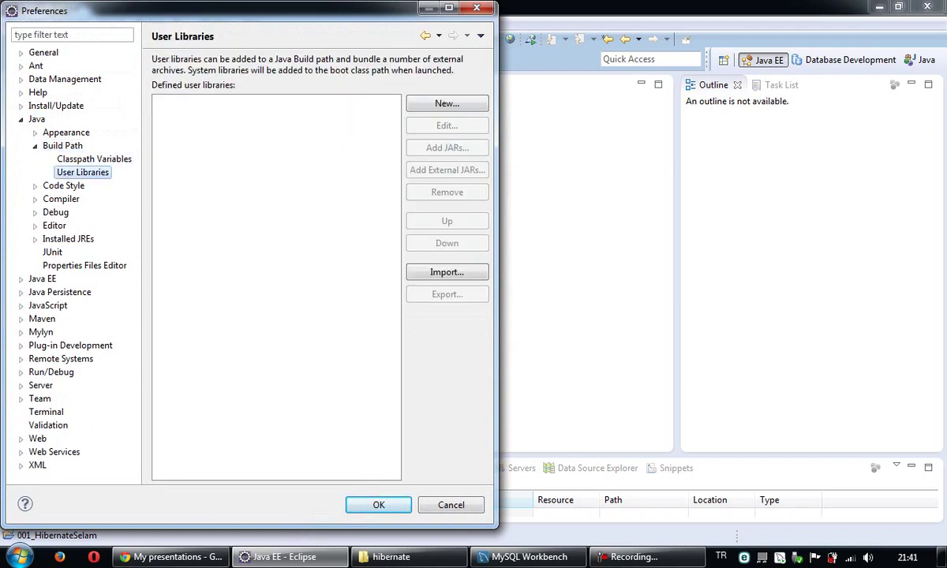
click(447, 103)
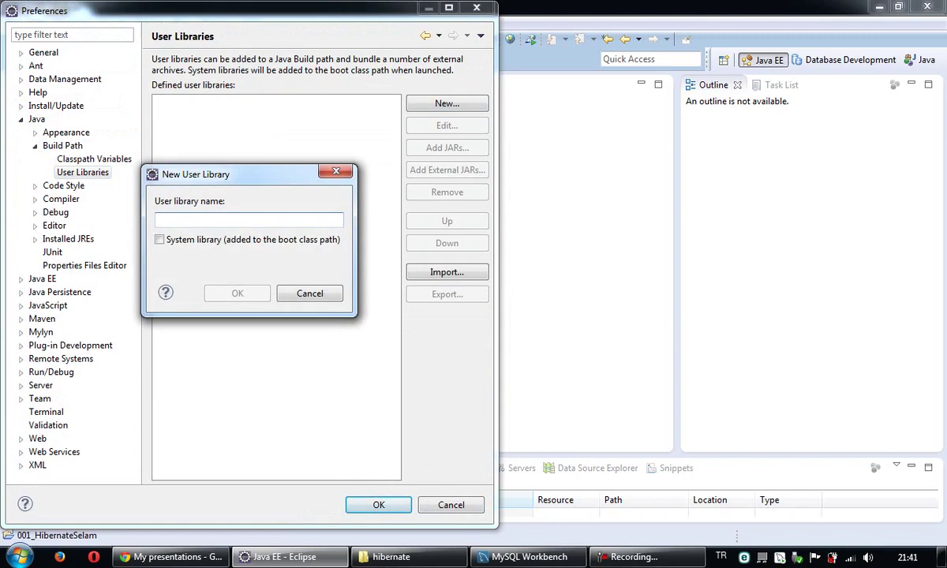
text(Hibernate)
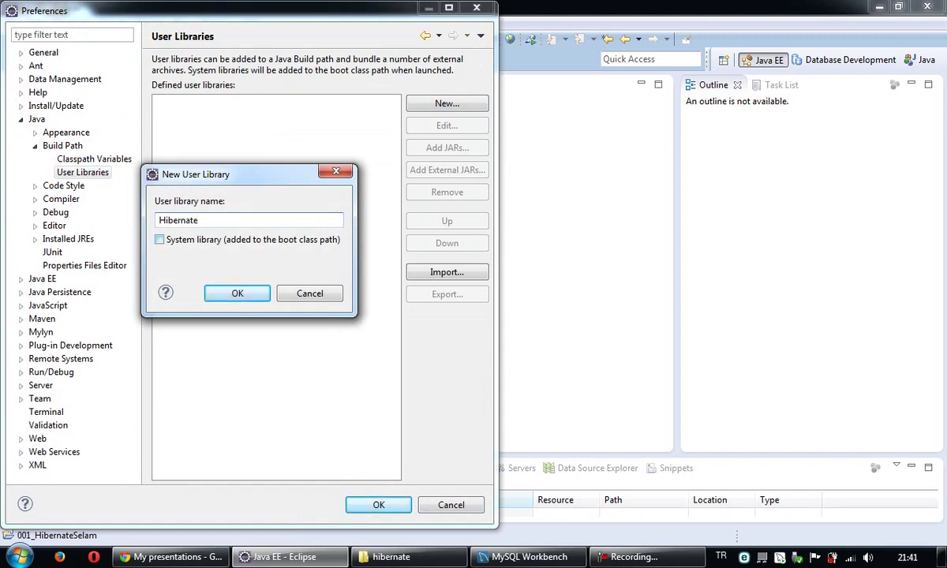
click(159, 240)
key(space)
key(shift+Tab)
key(Return)
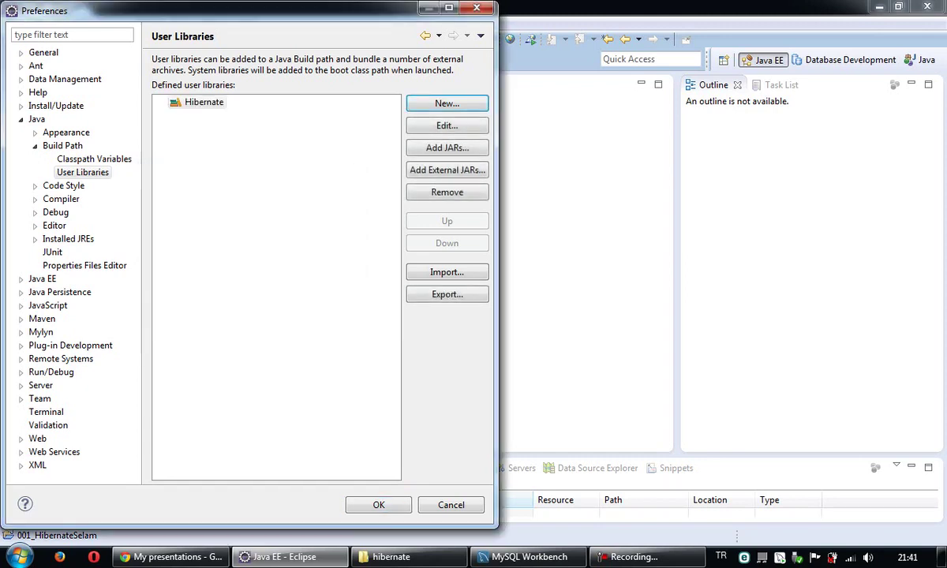
Step: Switch to Windows Explorer and examine the Hibernate release and search folders in D:\eclipse\hibernate
drag(209, 10, 390, 27)
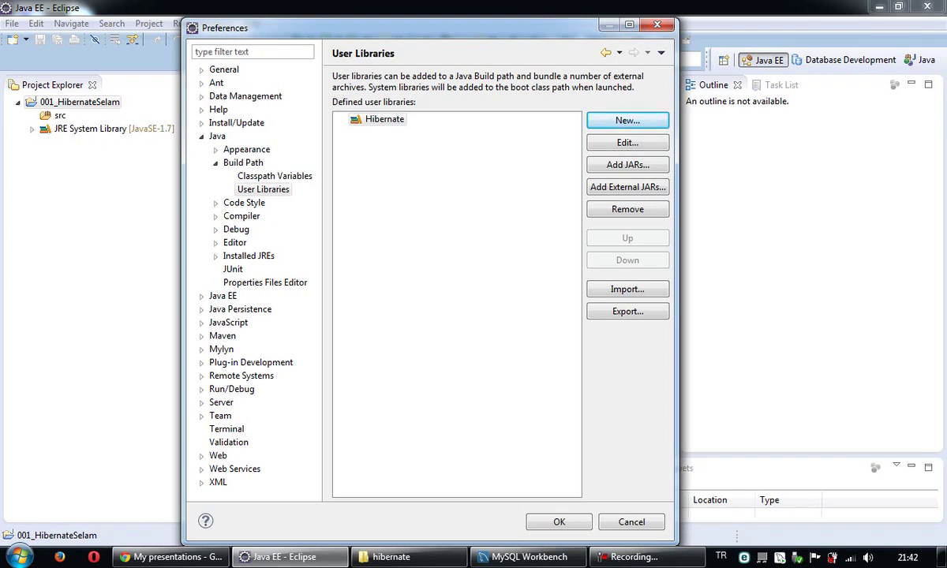
click(390, 556)
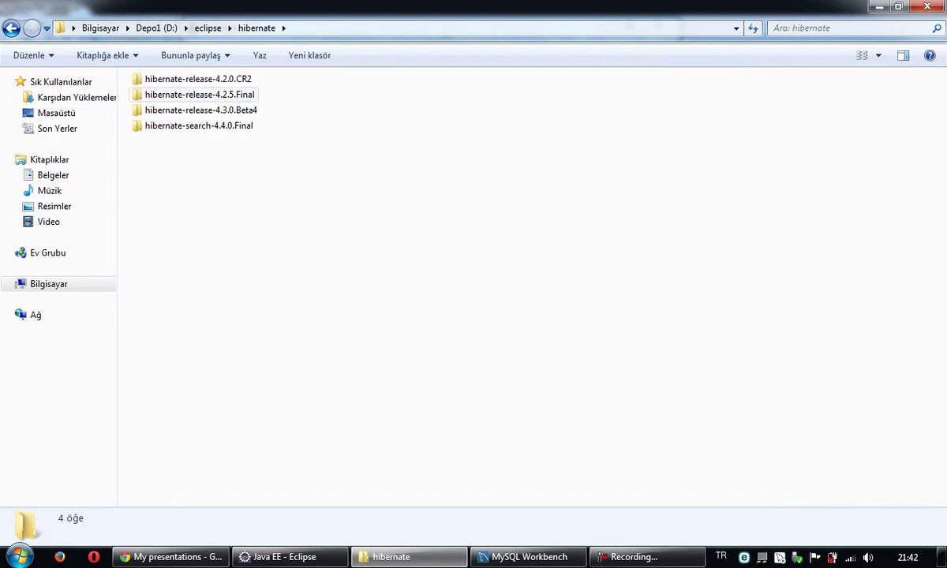
double_click(198, 79)
key(BackSpace)
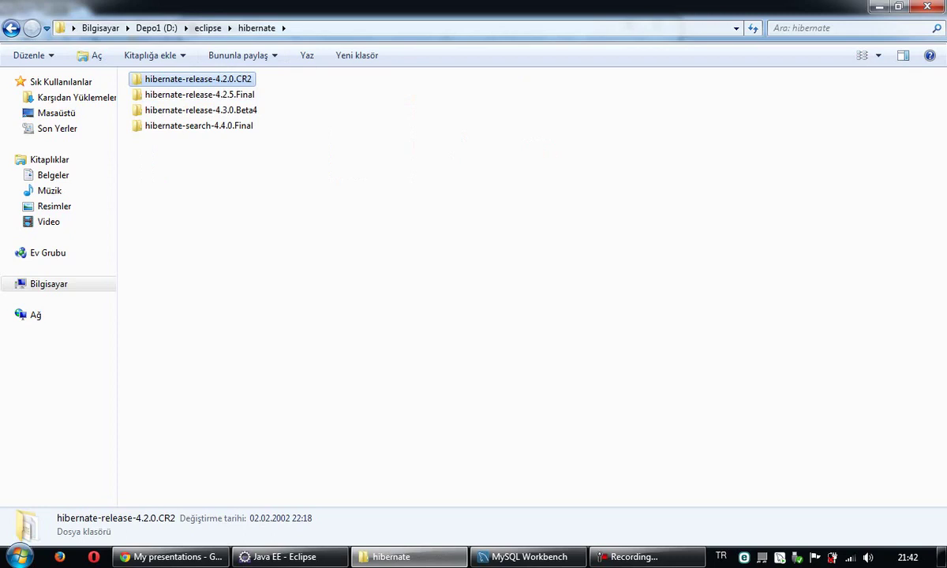
click(199, 95)
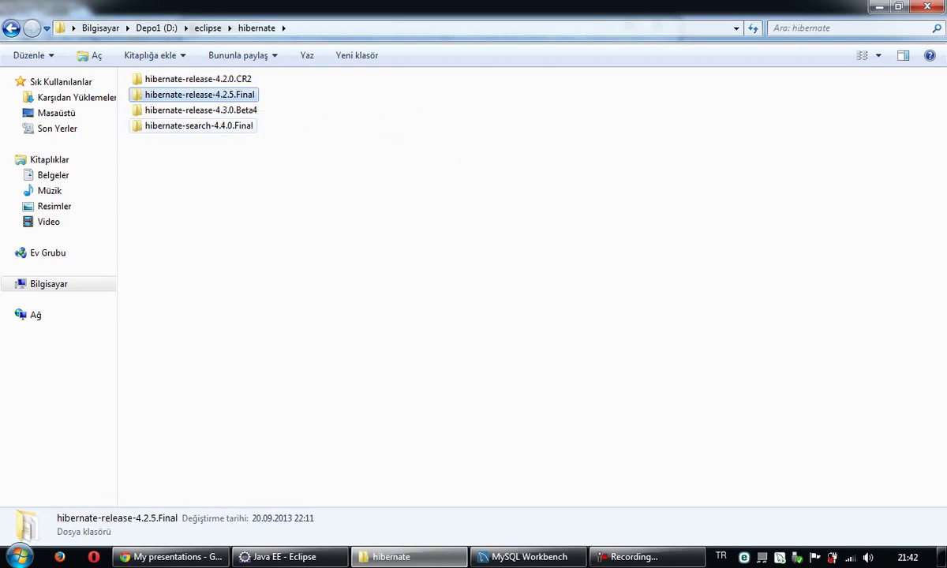
key(F2)
drag(188, 94, 213, 95)
click(207, 126)
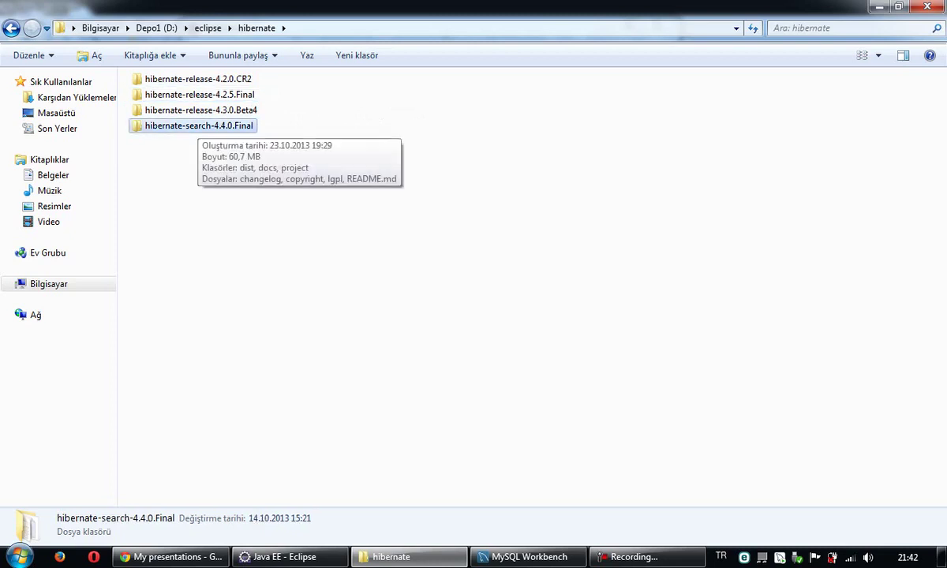
click(288, 189)
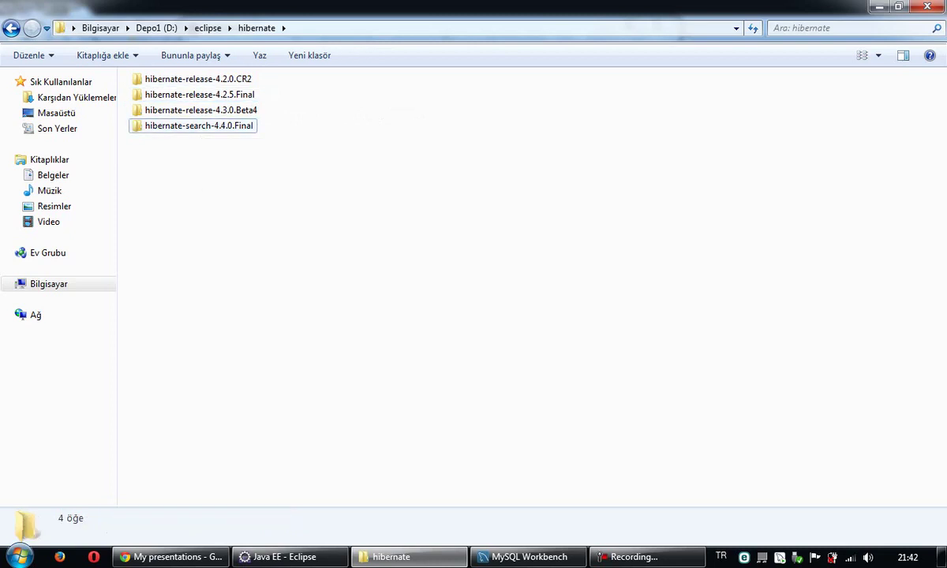
Step: Examine the JARs in hibernate-release-4.2.0.CR2\lib\required, widening the name column enough to read their full names
click(197, 79)
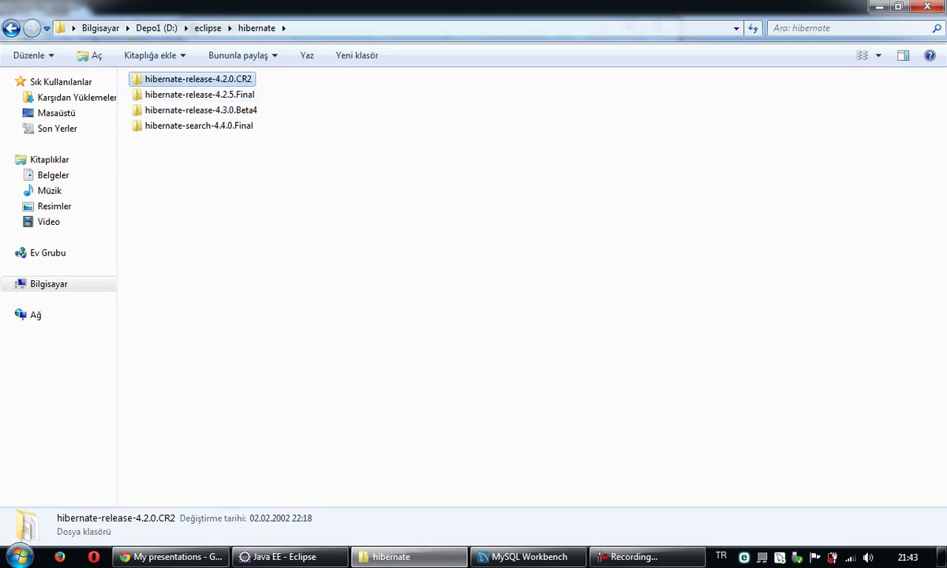
double_click(189, 79)
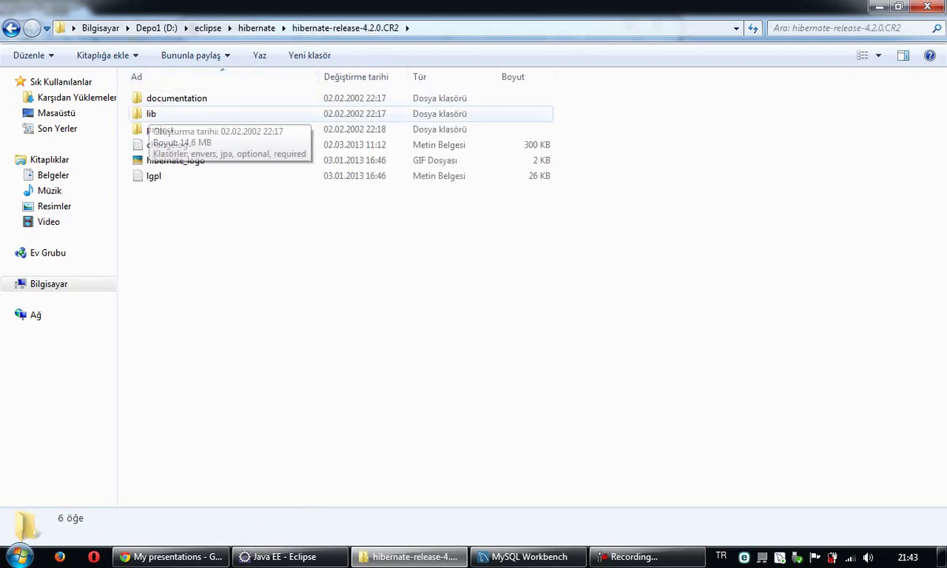
double_click(150, 114)
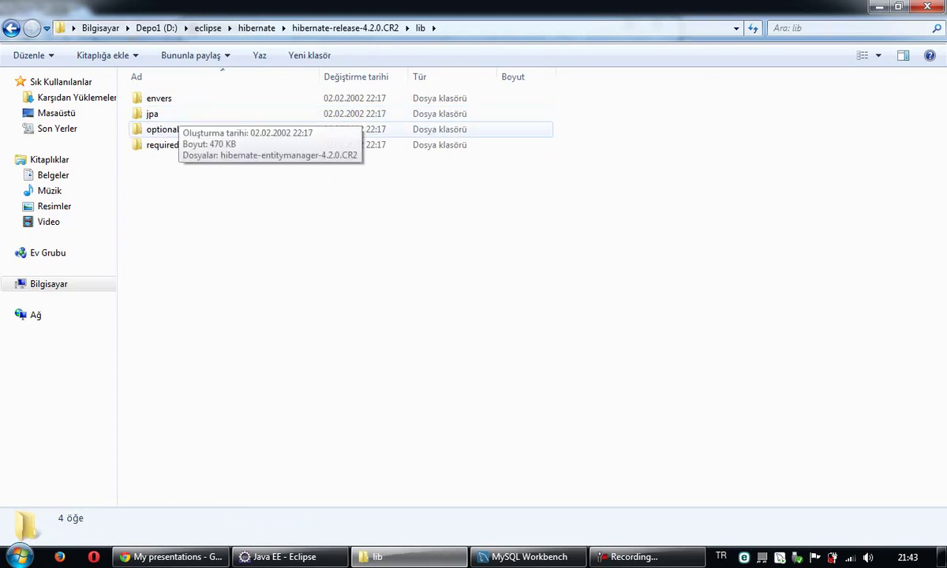
drag(207, 187, 172, 90)
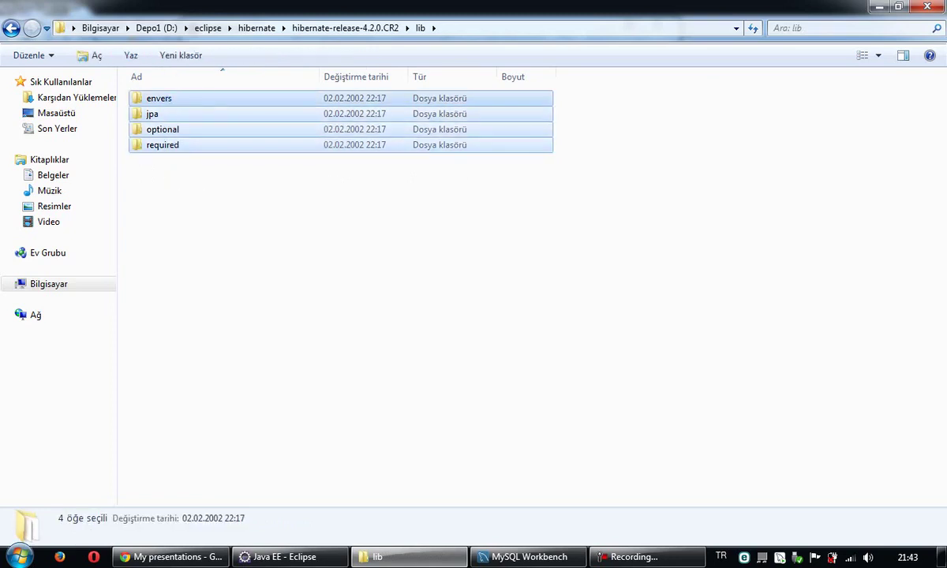
click(197, 187)
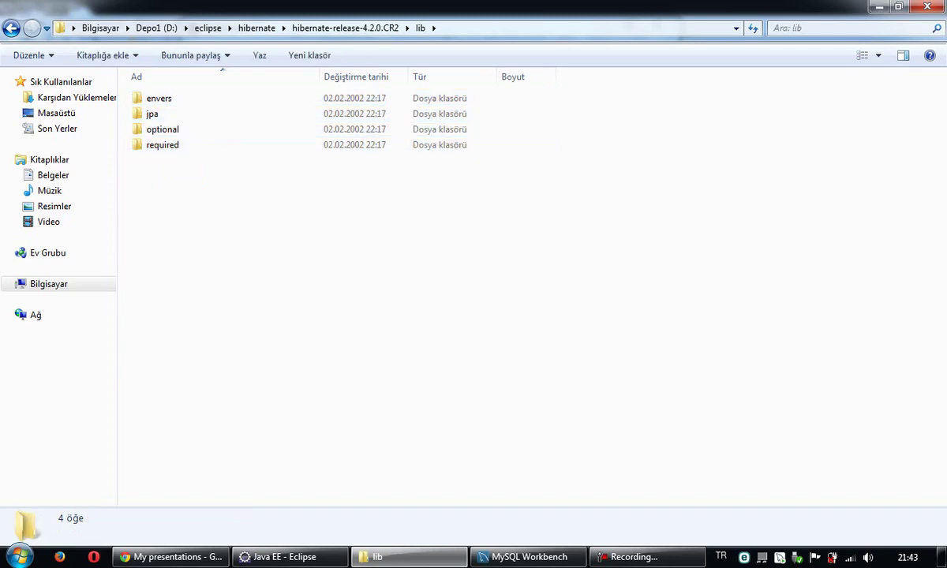
double_click(168, 145)
drag(236, 249, 149, 86)
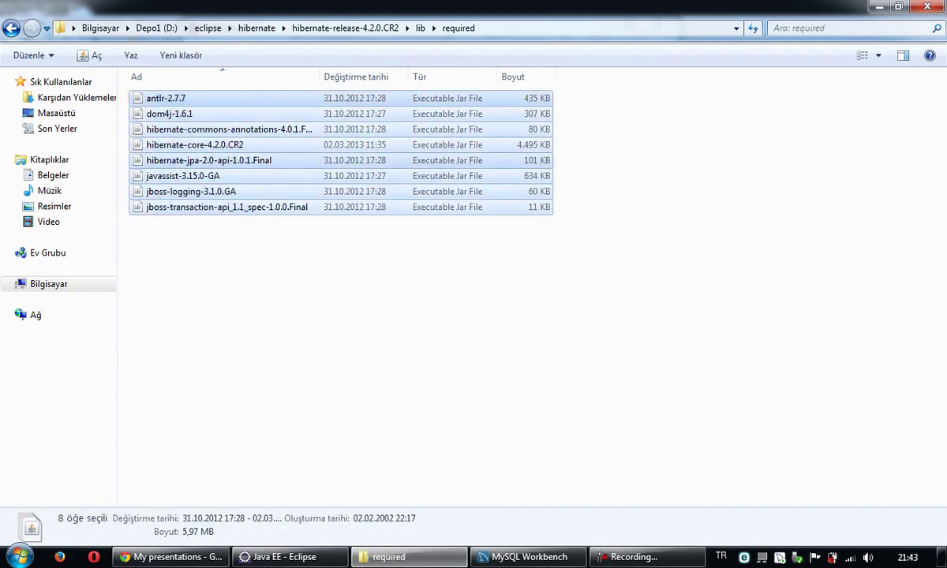
drag(319, 77, 357, 76)
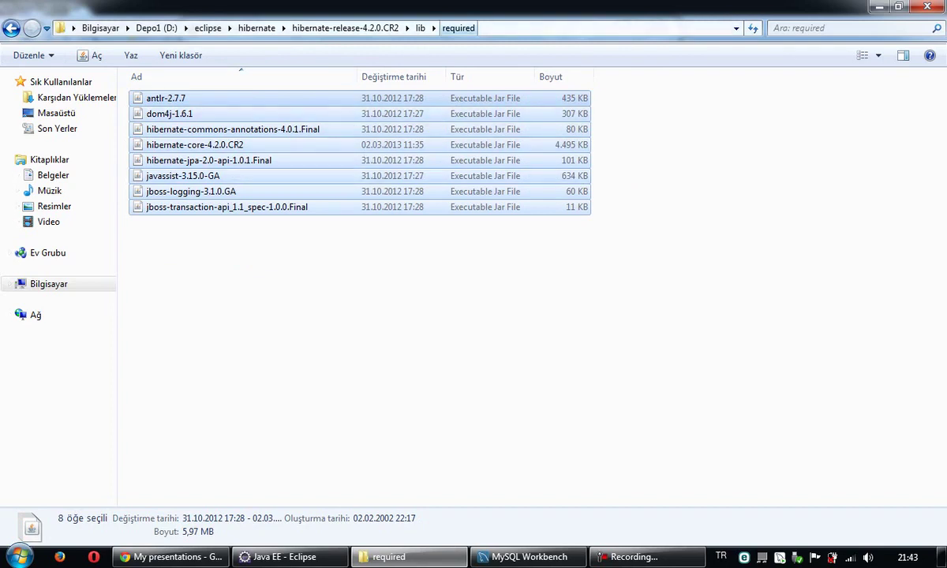
Step: Inspect the proxool and infinispan folders under lib\optional of hibernate-release-4.2.0.CR2, and return to lib
click(11, 27)
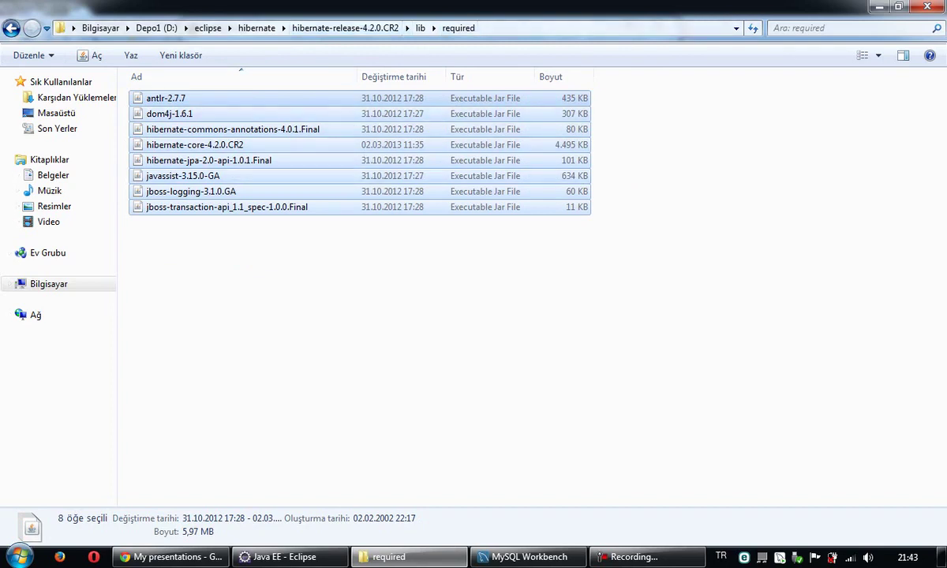
click(163, 129)
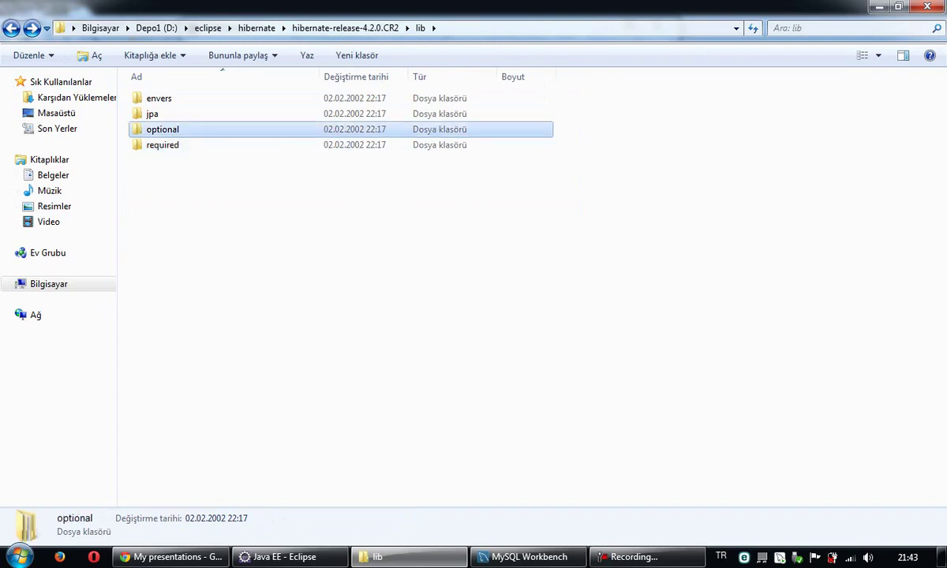
double_click(172, 130)
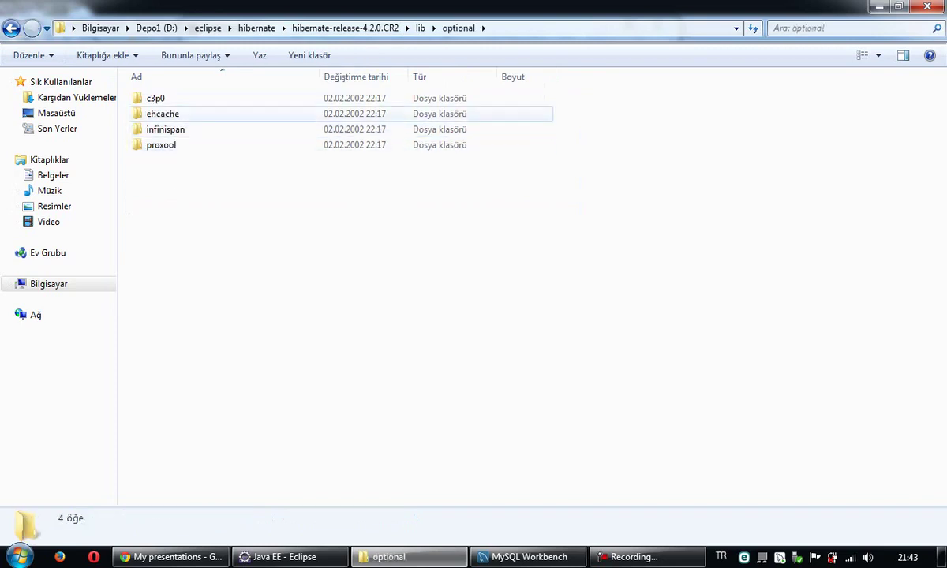
double_click(162, 145)
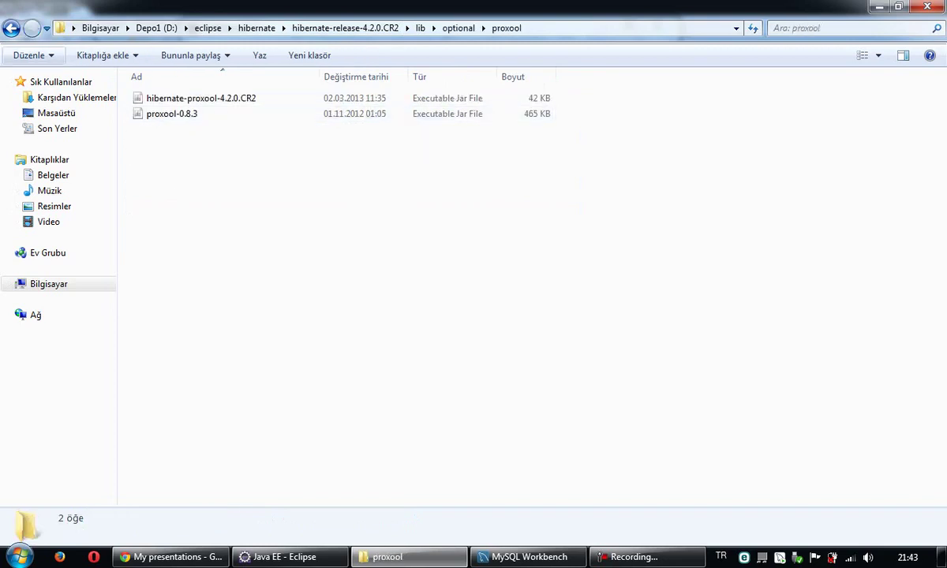
key(BackSpace)
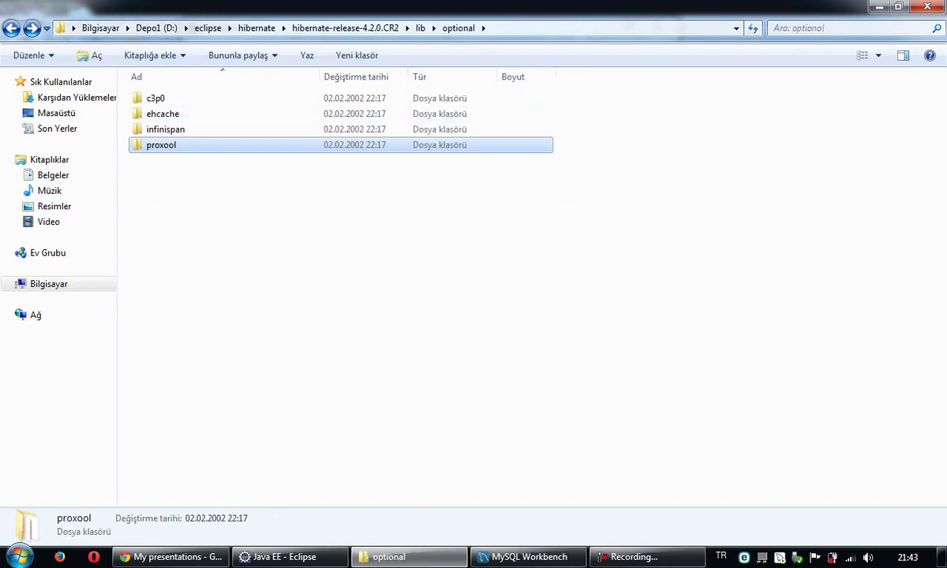
double_click(166, 129)
click(11, 29)
key(BackSpace)
key(BackSpace)
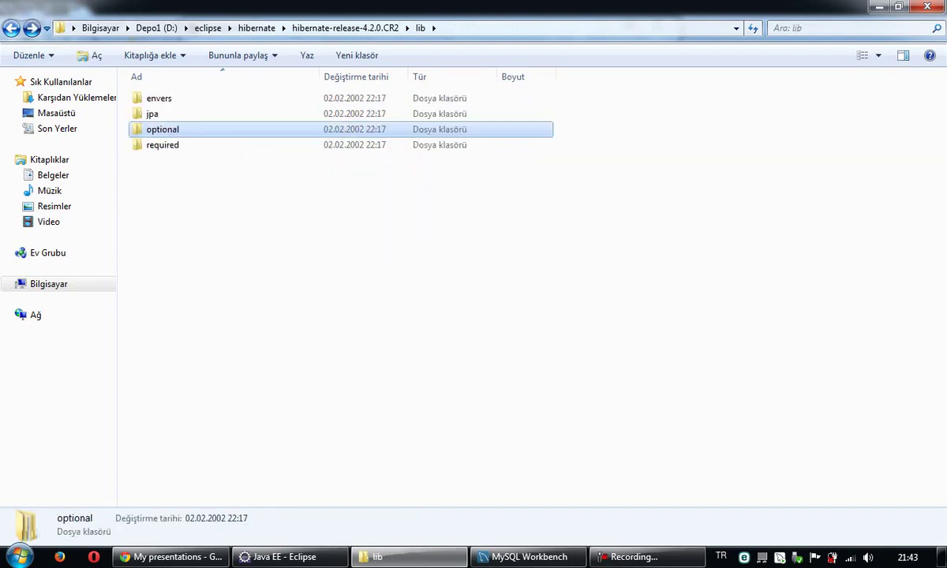
Step: Go to hibernate-search-4.4.0.Final\dist\lib and inspect the contents of its required folder
key(BackSpace)
key(BackSpace)
key(Down)
key(Down)
key(Down)
key(Return)
key(Up)
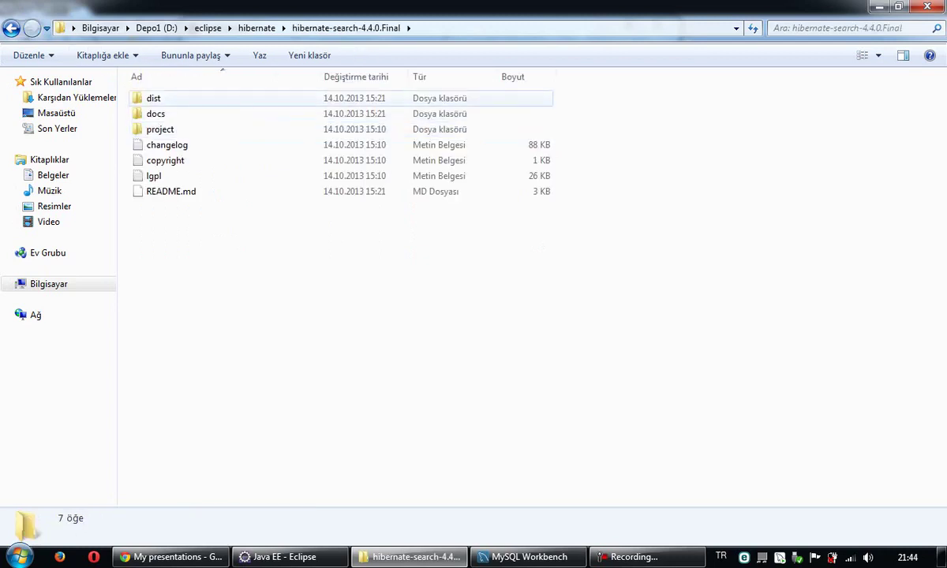
key(Return)
double_click(151, 98)
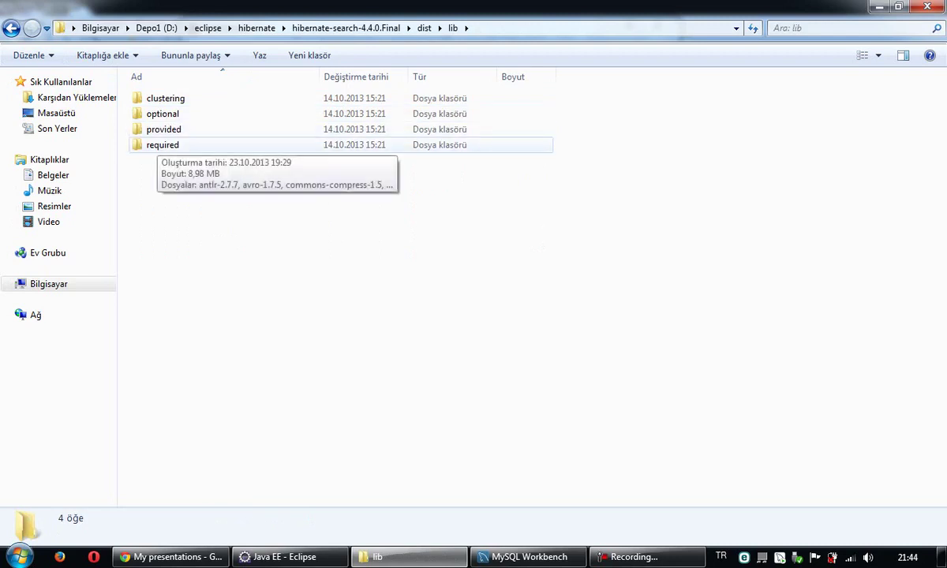
double_click(162, 145)
click(11, 27)
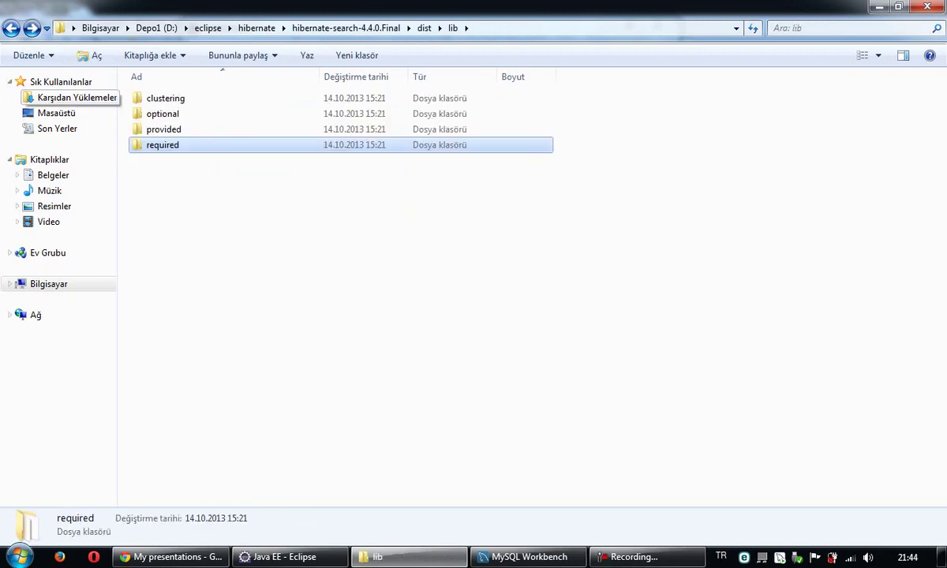
Step: Inspect the JARs in the provided folder of Hibernate Search, and return to the main hibernate folder
double_click(163, 129)
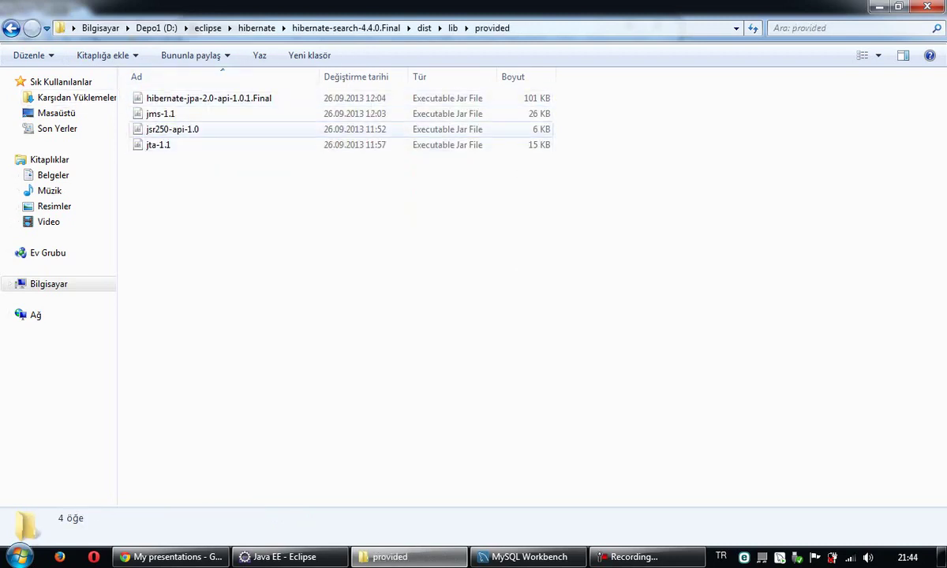
click(11, 27)
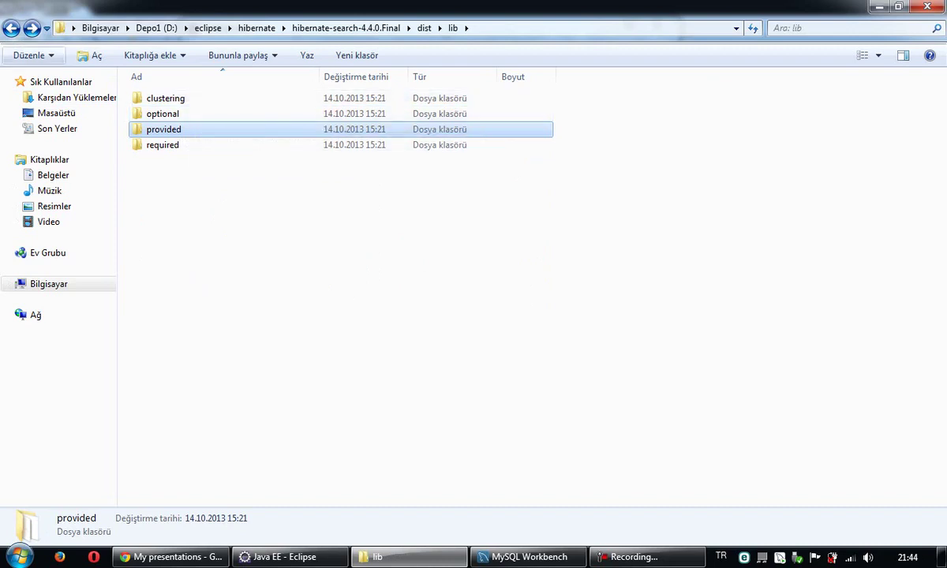
click(11, 28)
click(11, 27)
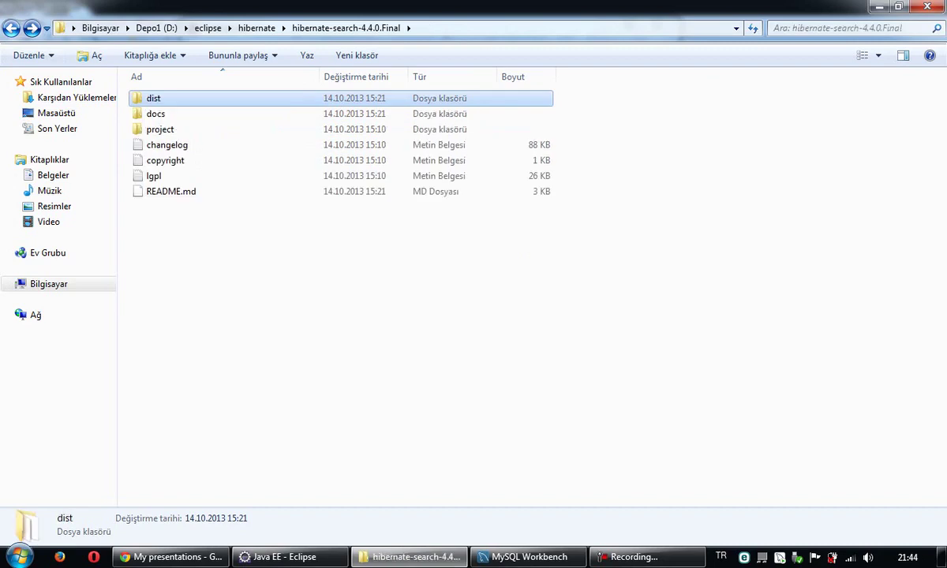
click(11, 27)
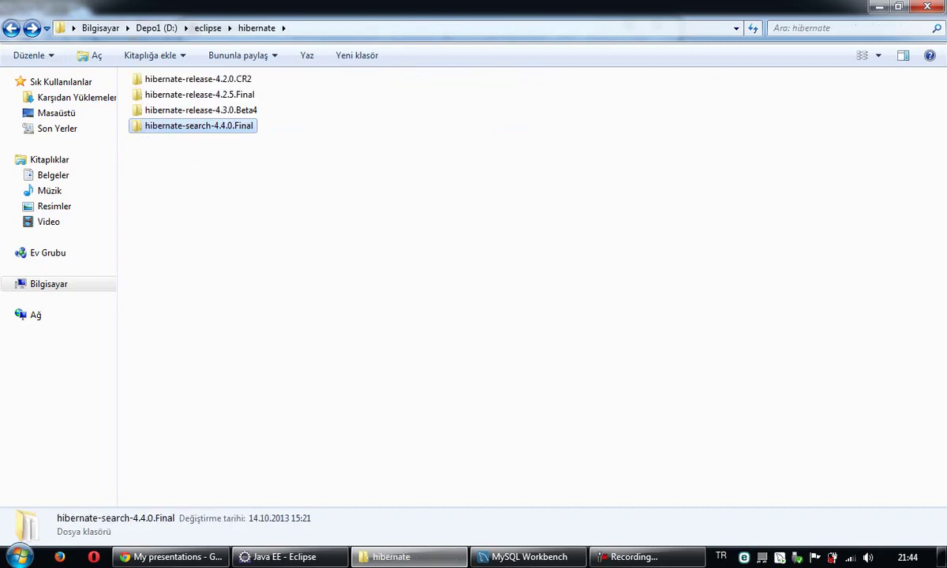
Step: Review the library subfolders and JARs in hibernate-search-4.4.0.Final\dist once more, and return to the main hibernate folder
click(197, 79)
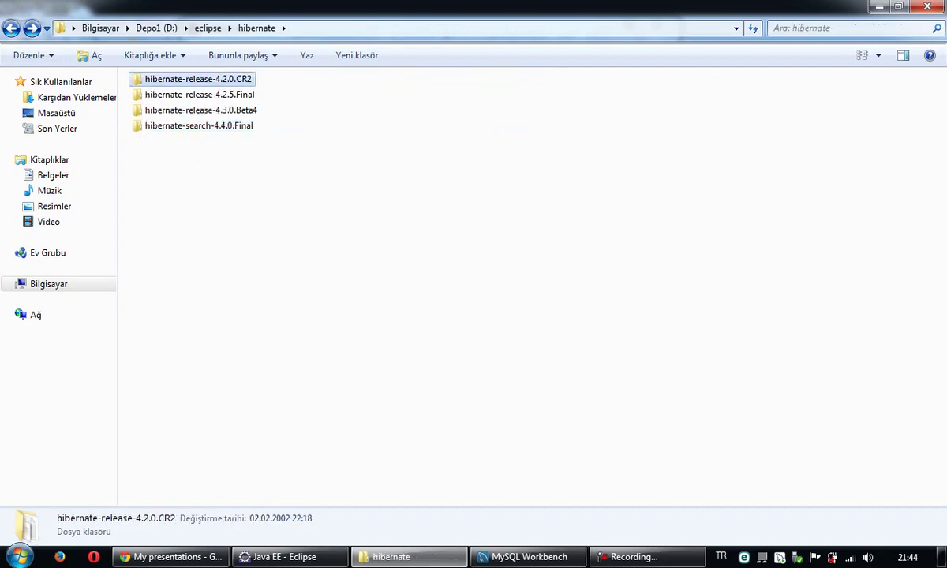
click(198, 126)
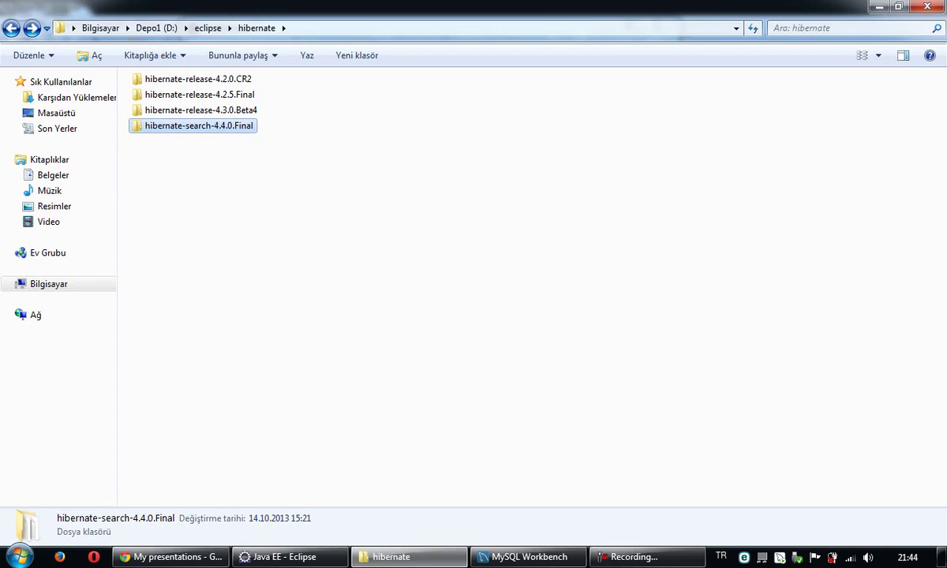
double_click(199, 126)
double_click(153, 99)
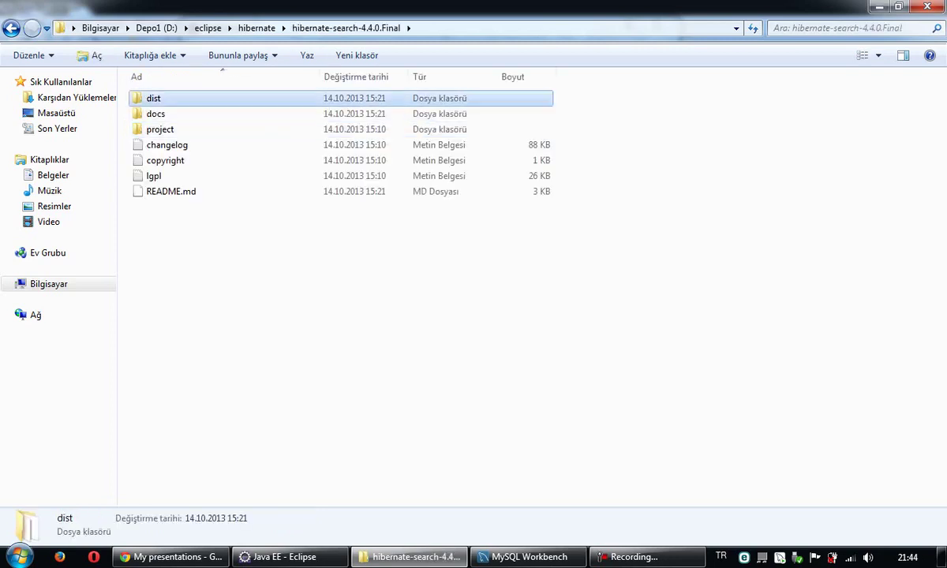
double_click(151, 98)
drag(256, 177, 146, 92)
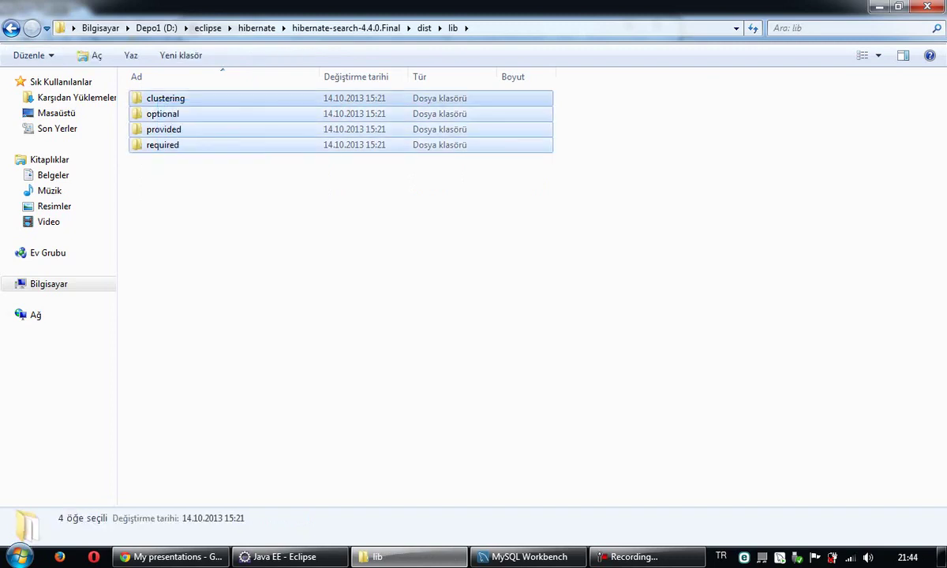
click(11, 29)
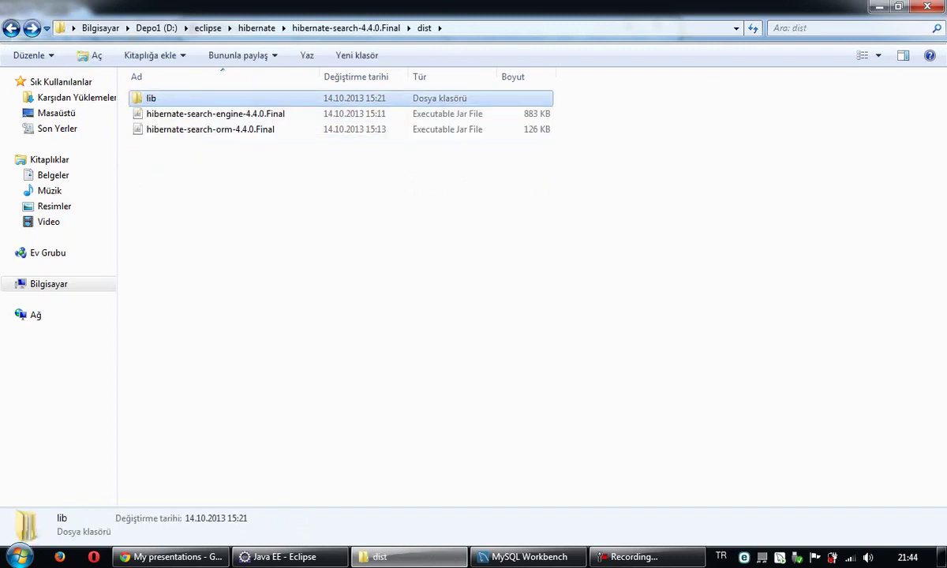
click(12, 29)
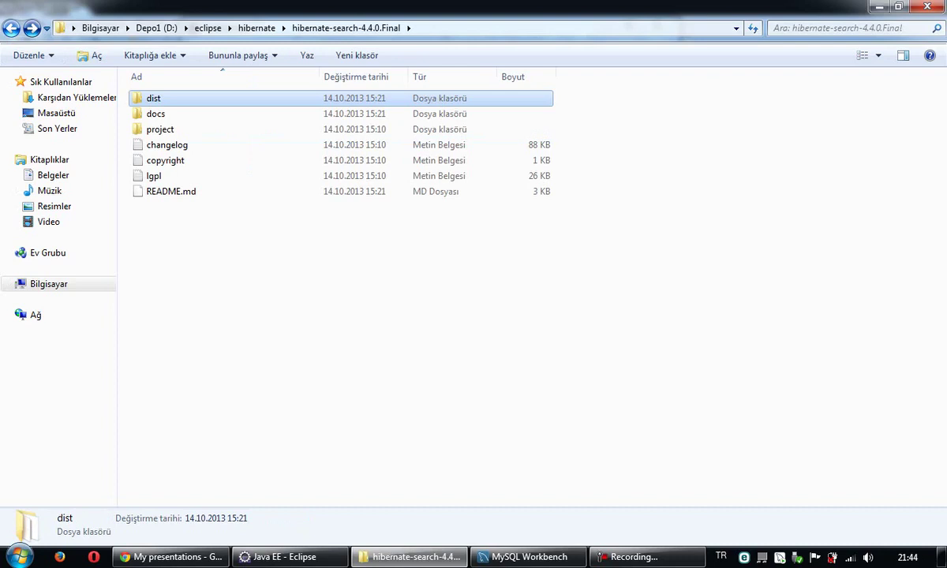
click(11, 28)
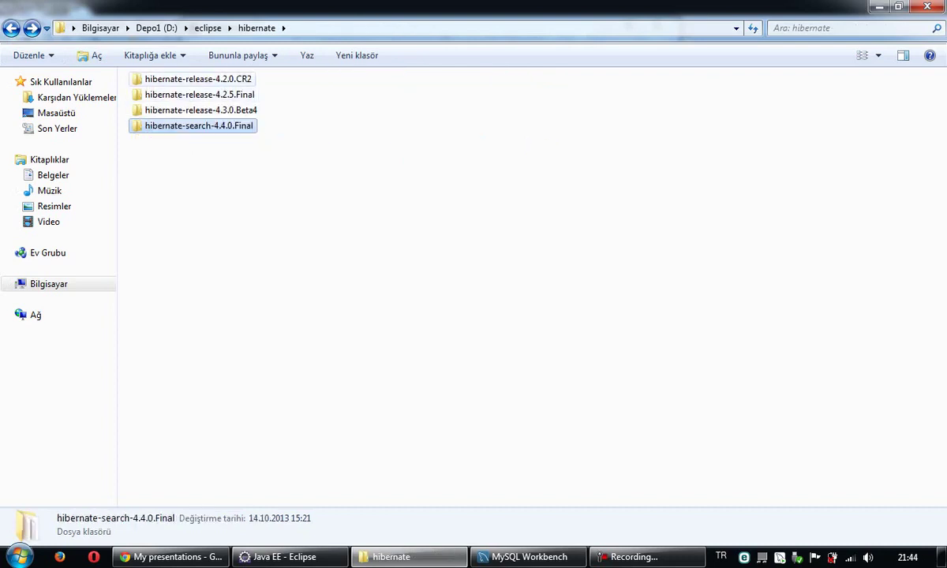
Step: Open the lib folder of hibernate-release-4.2.0.CR2, examine its subfolders including required, and switch back to Eclipse
double_click(197, 79)
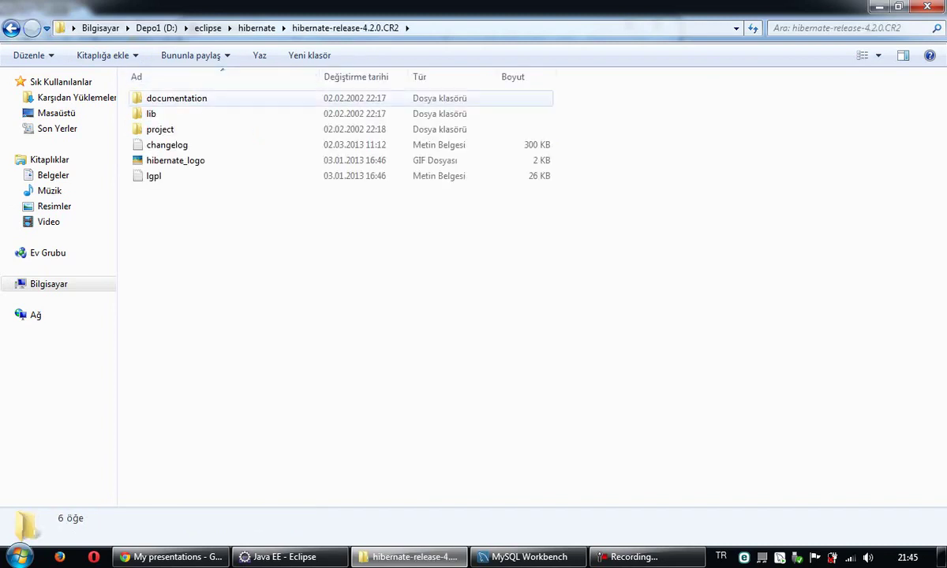
double_click(165, 115)
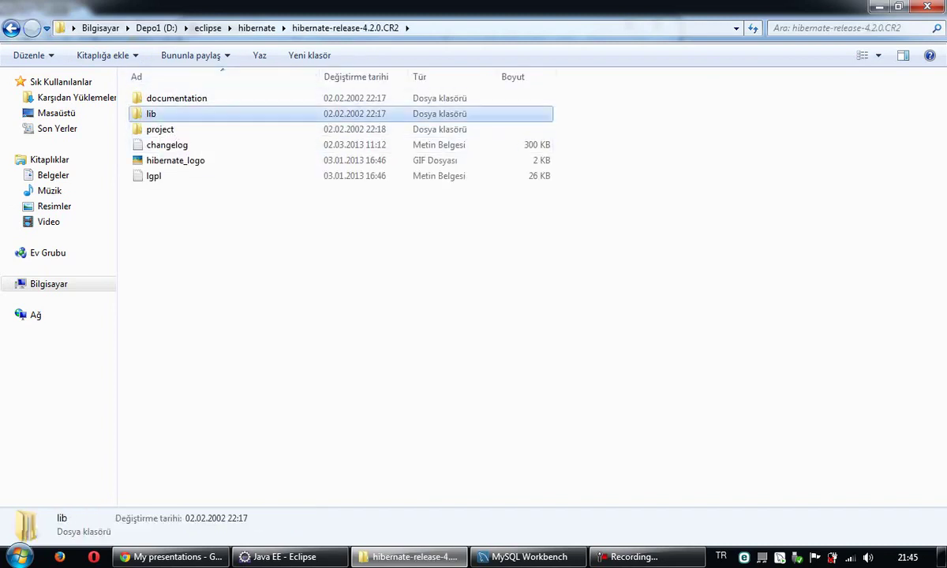
click(11, 29)
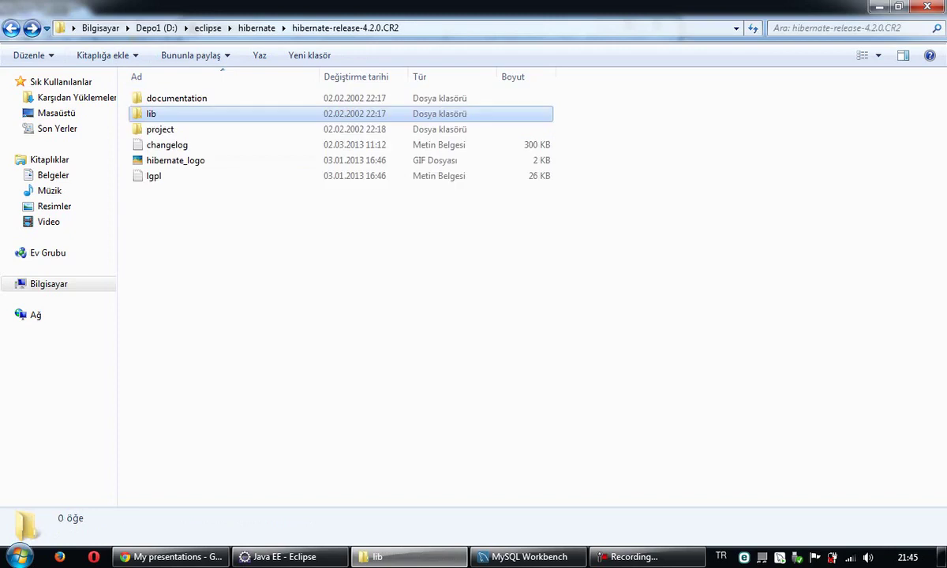
double_click(166, 114)
drag(245, 167, 158, 98)
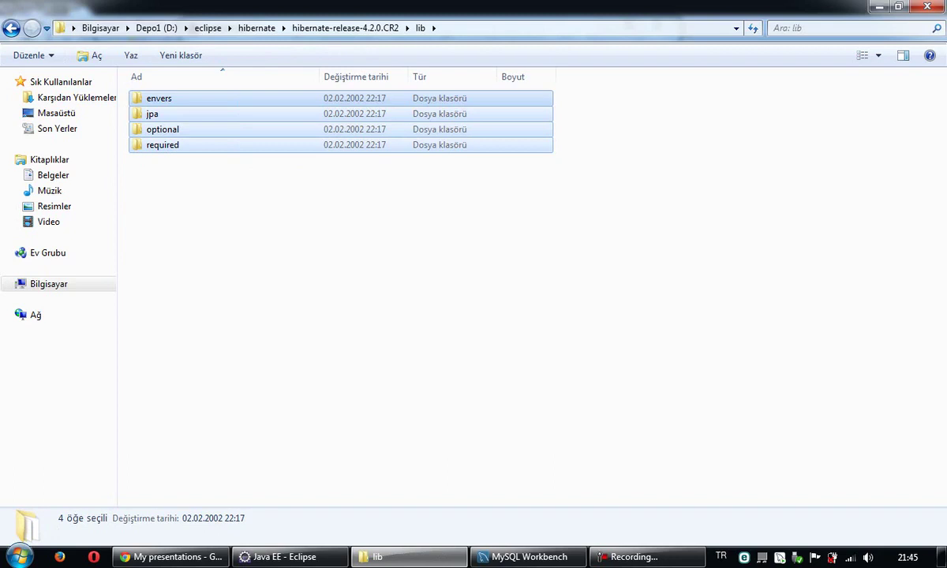
mouse_move(284, 556)
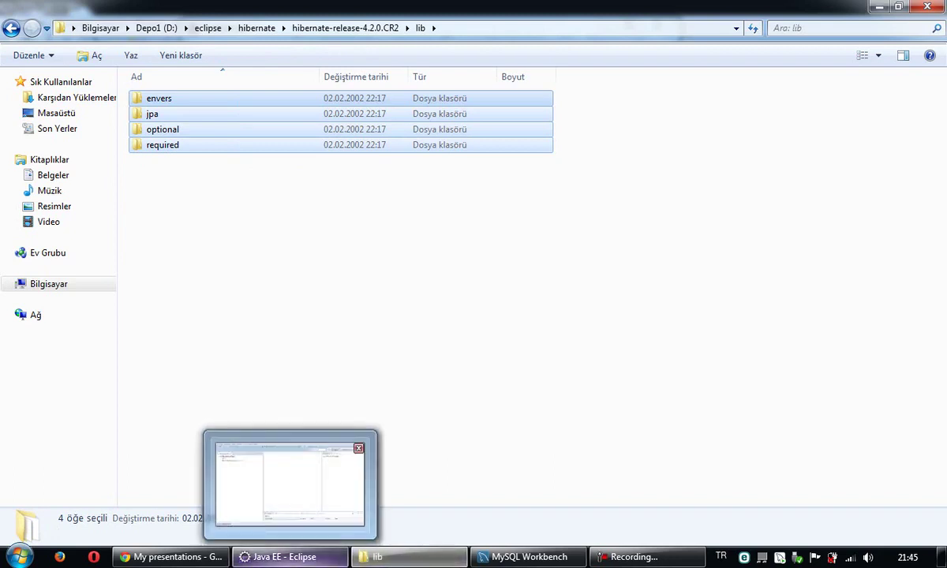
click(284, 556)
click(384, 119)
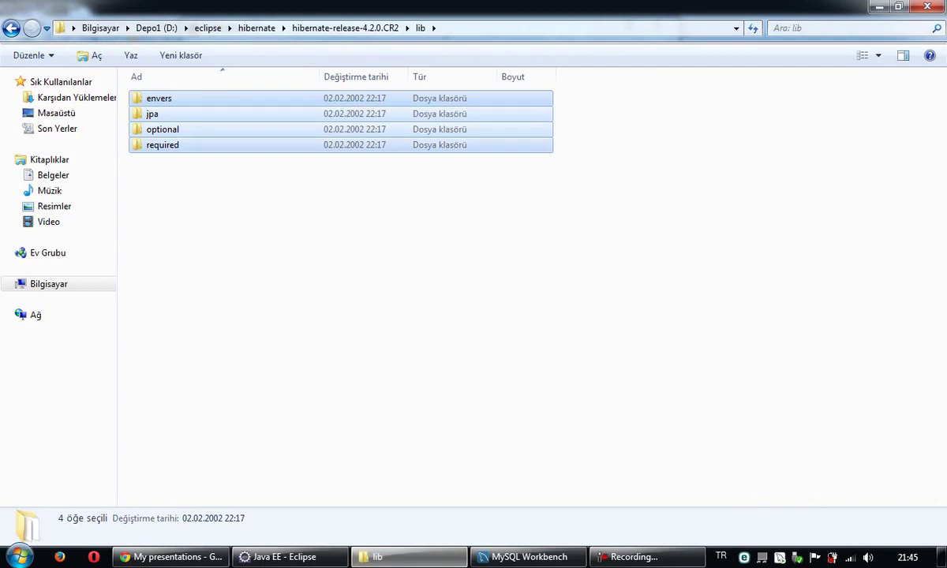
click(163, 145)
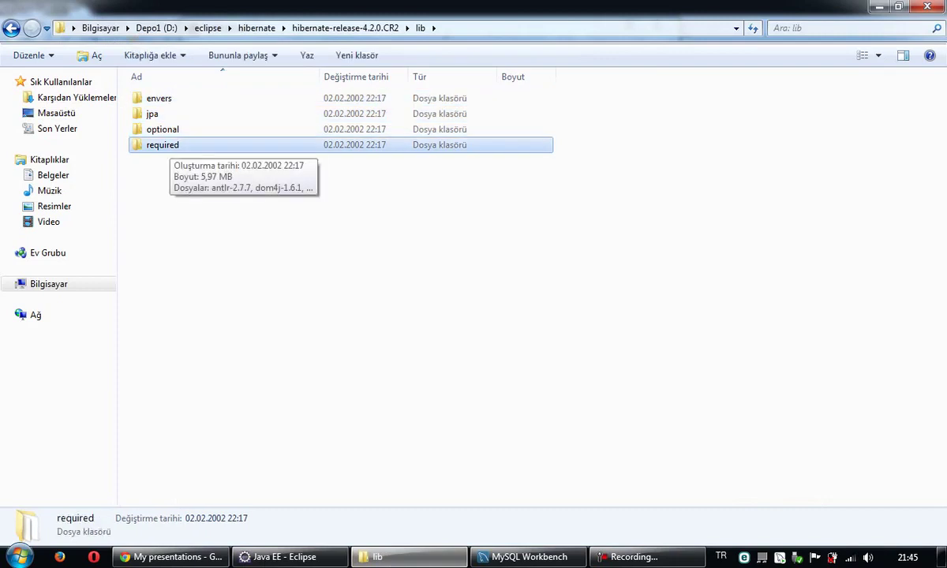
key(alt+Tab)
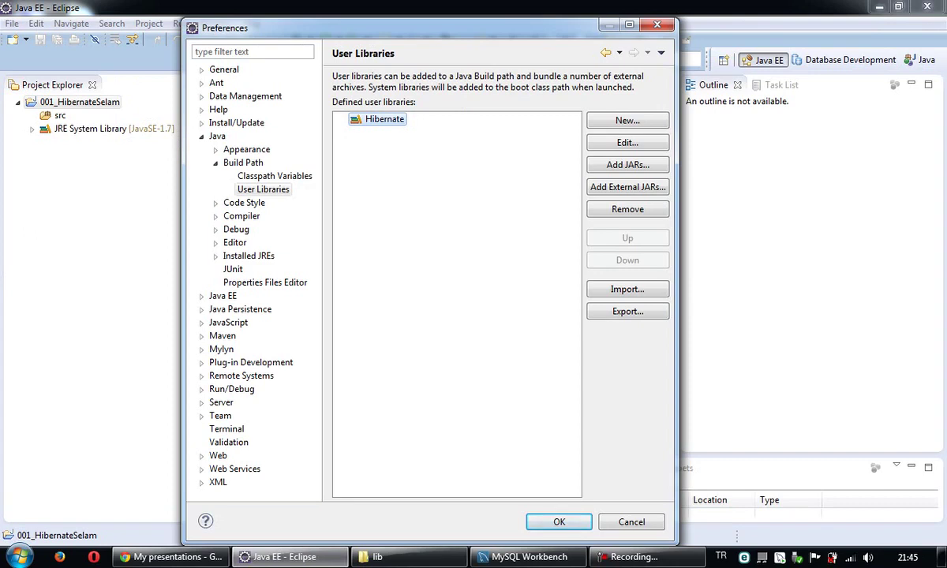
click(627, 165)
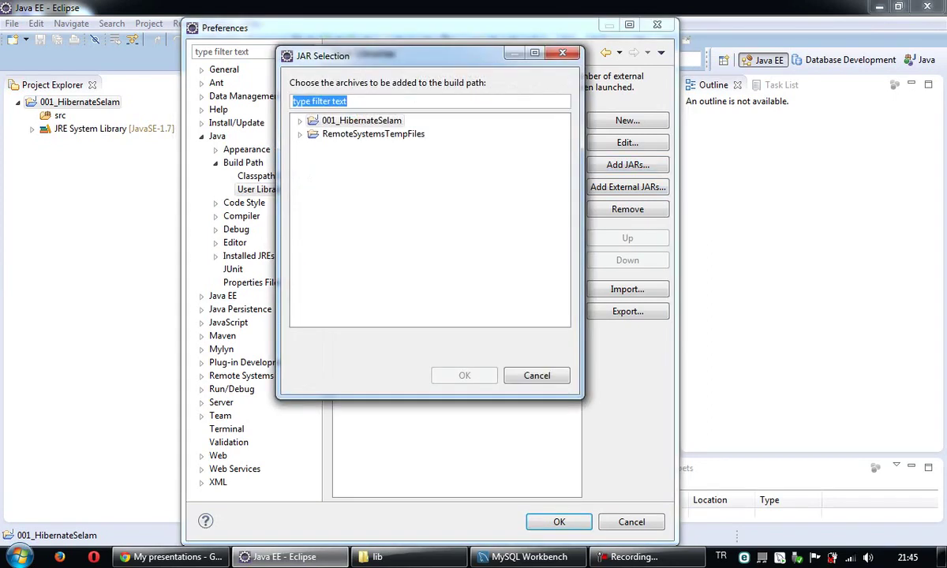
click(314, 134)
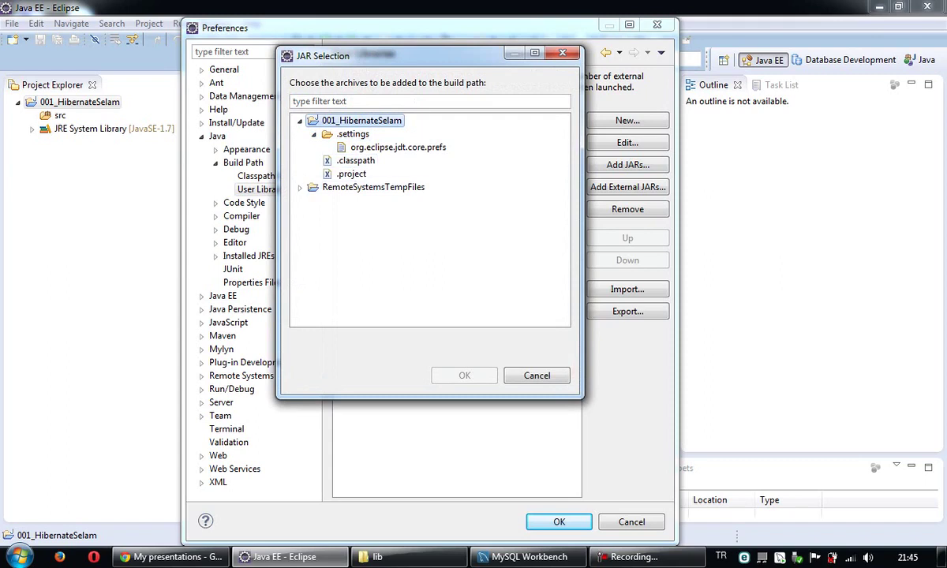
click(563, 53)
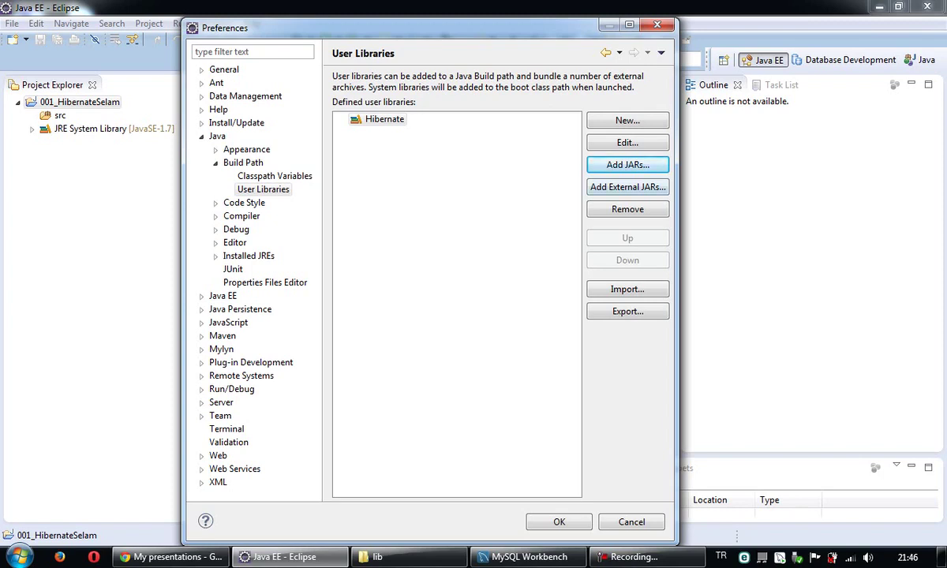
Step: Add all the JARs in hibernate-release-4.2.0.CR2\lib\required to the Hibernate user library as external JARs
click(627, 187)
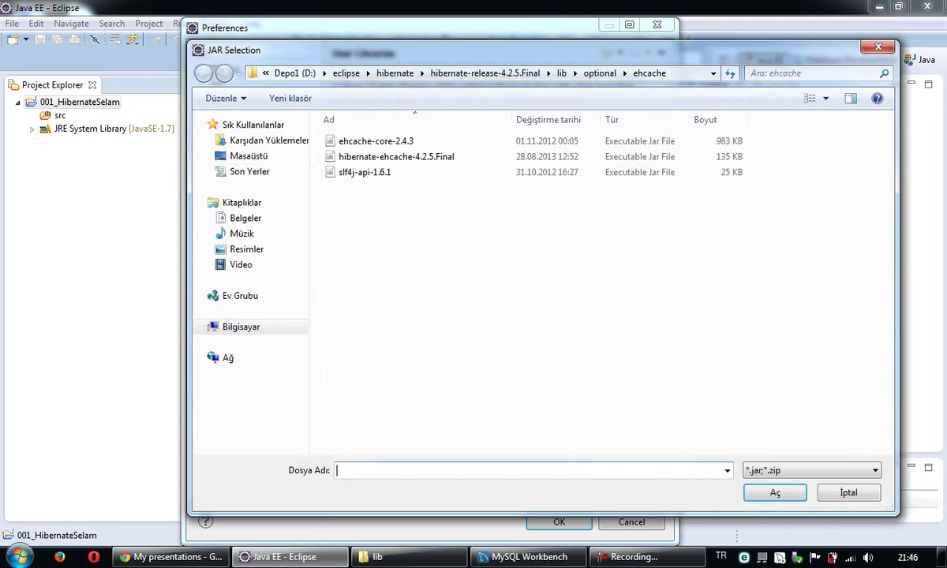
click(346, 73)
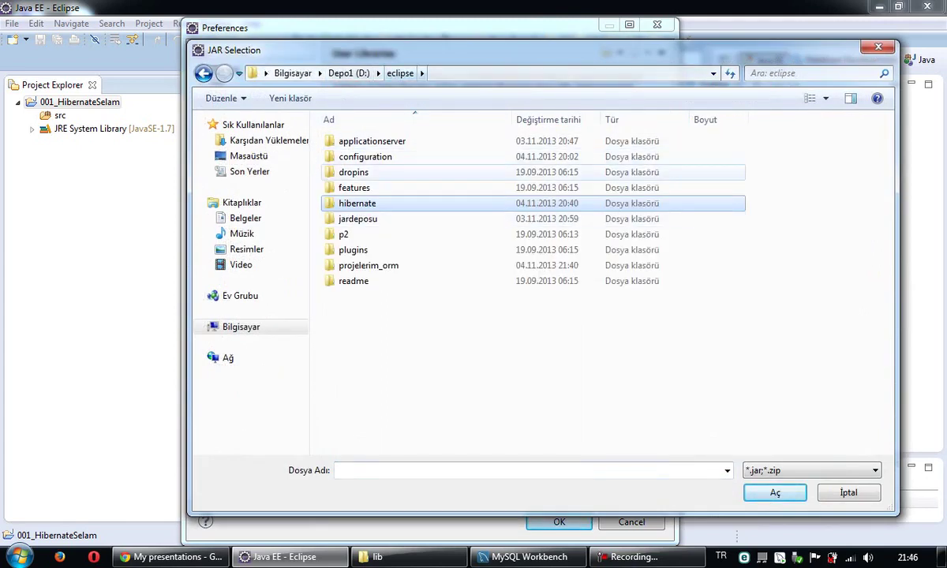
double_click(356, 203)
double_click(392, 141)
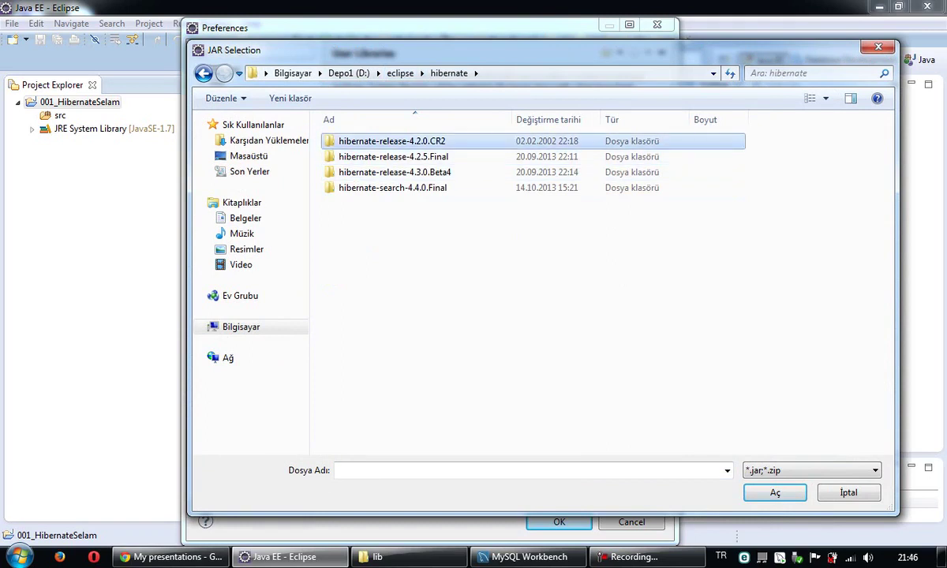
double_click(346, 157)
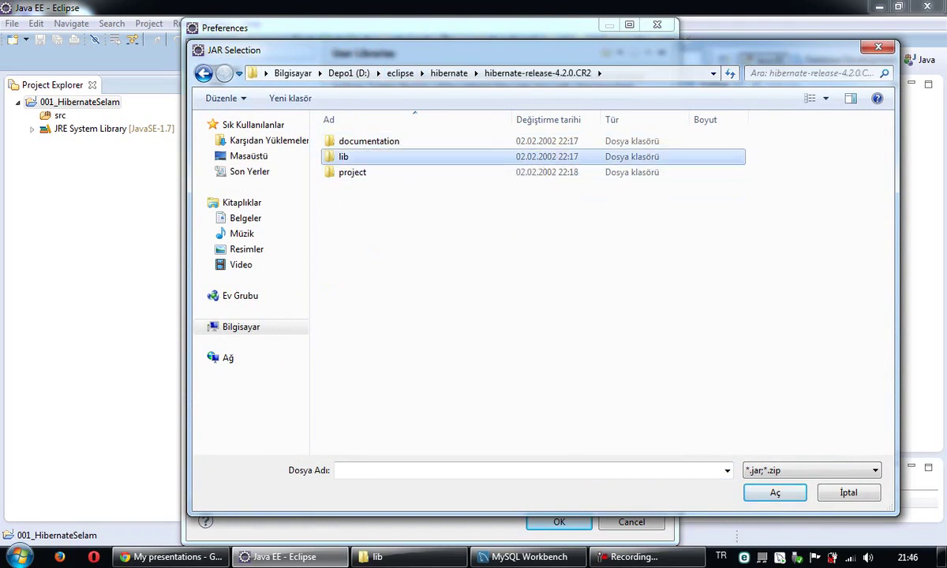
click(355, 188)
double_click(355, 188)
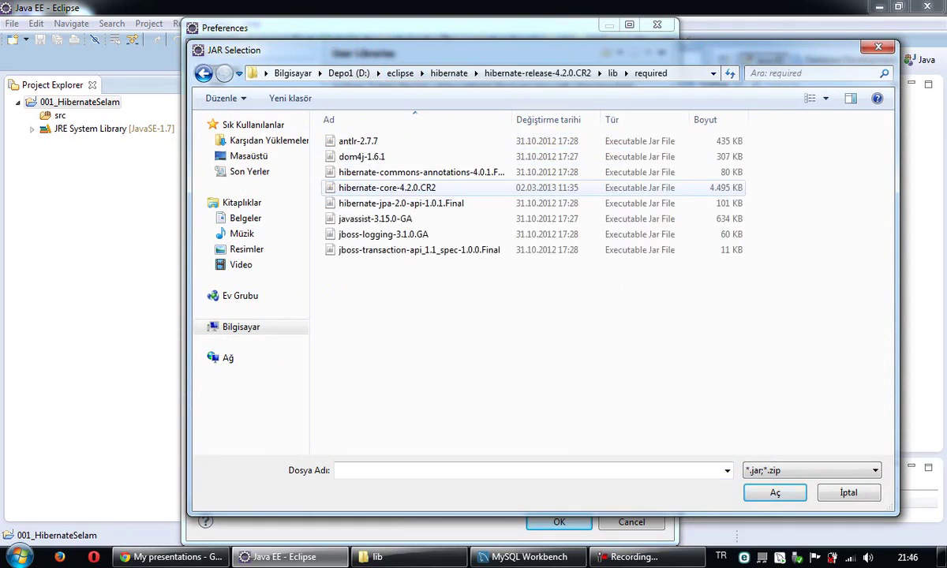
drag(407, 304, 337, 132)
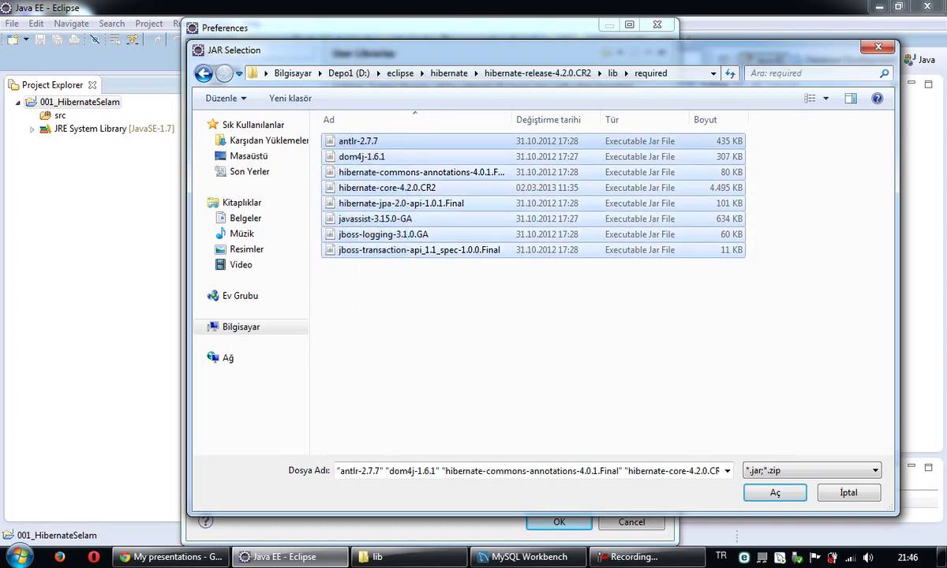
click(775, 492)
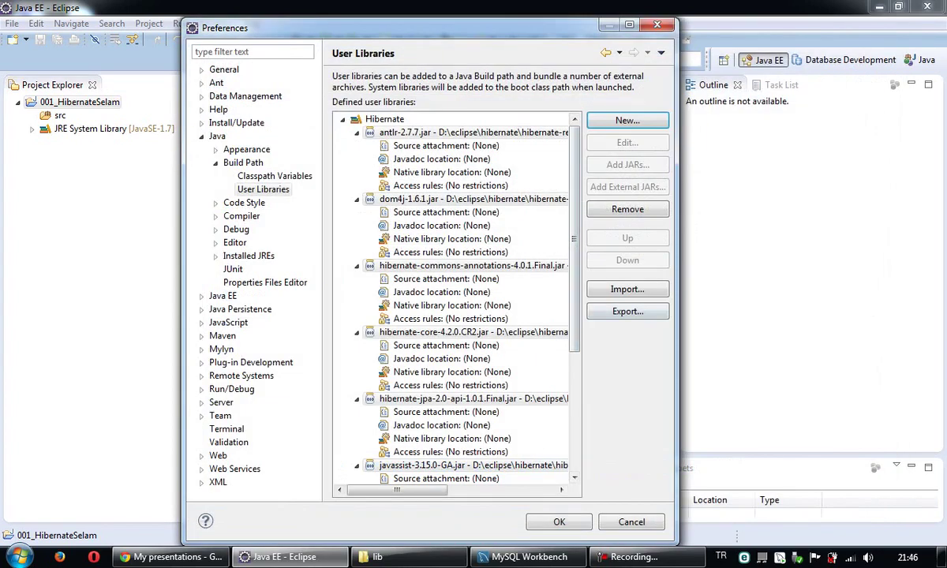
Step: Widen the Preferences window, collapse the details of every JAR under the Hibernate library, and confirm the preferences
drag(677, 292, 913, 292)
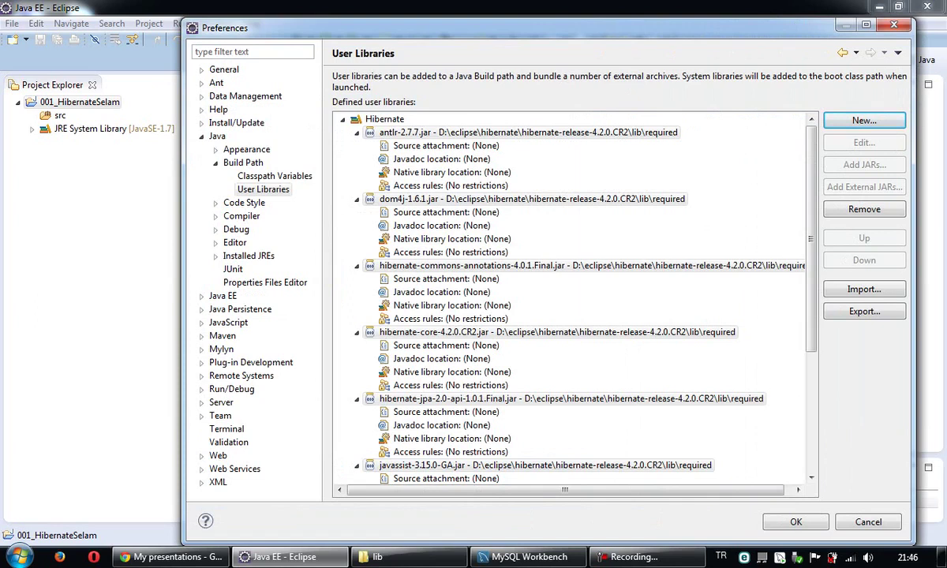
click(357, 132)
click(357, 146)
click(357, 160)
click(357, 173)
click(357, 186)
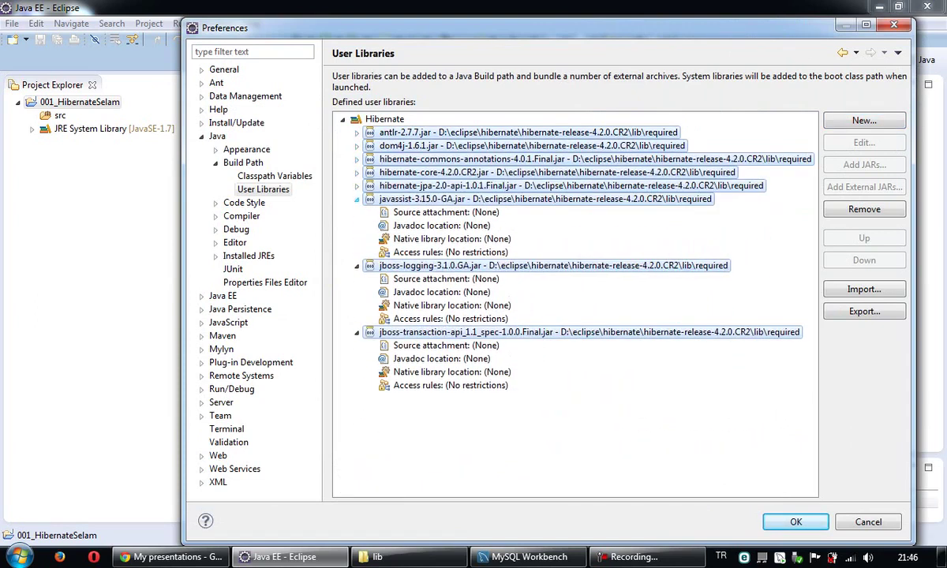
click(355, 199)
click(356, 212)
click(356, 225)
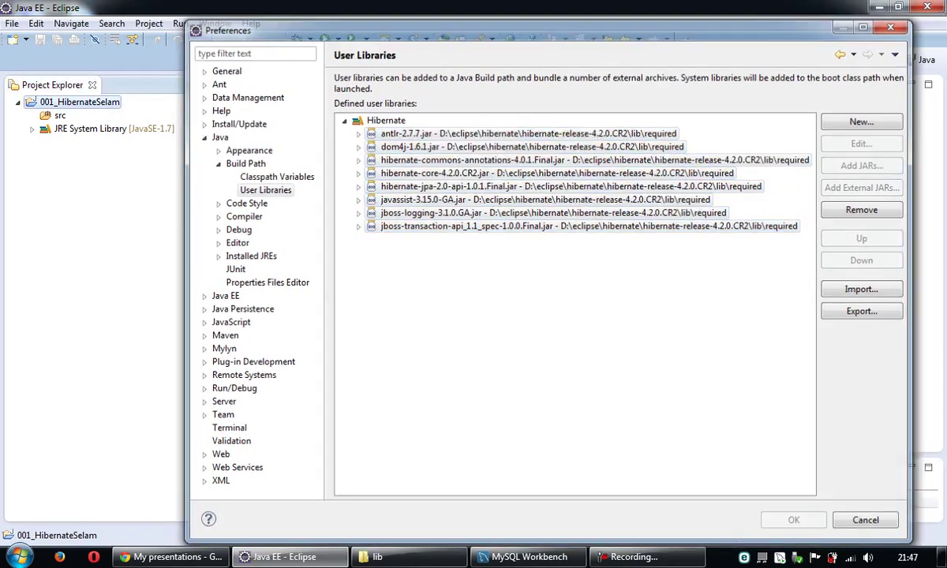
key(Return)
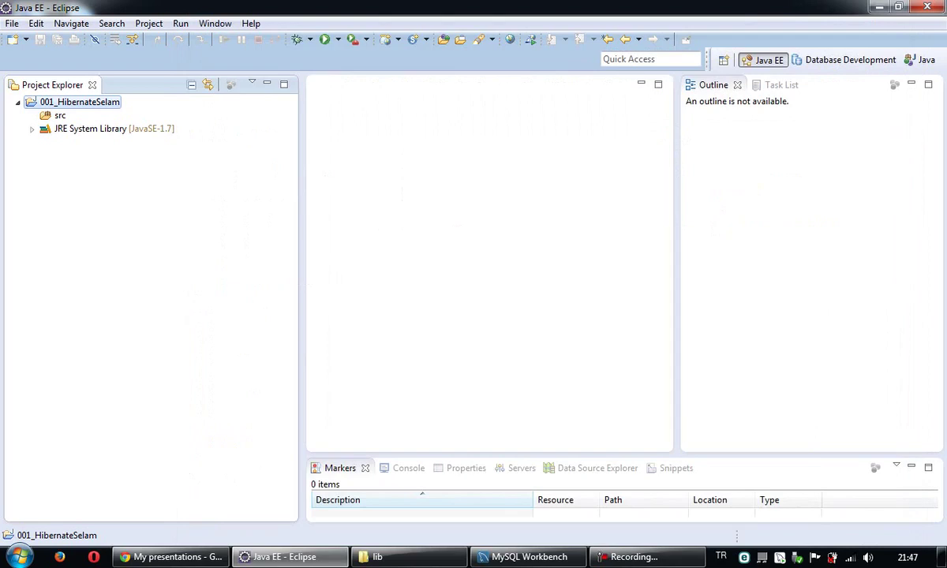
Step: In the Java Build Path properties of 001_HibernateSelam, start adding a user library and select Hibernate
right_click(93, 103)
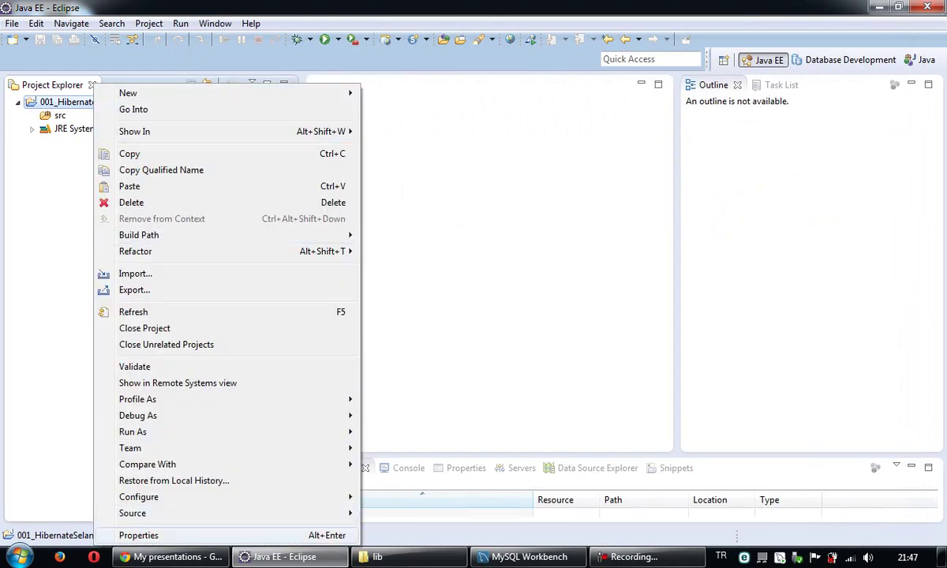
click(146, 535)
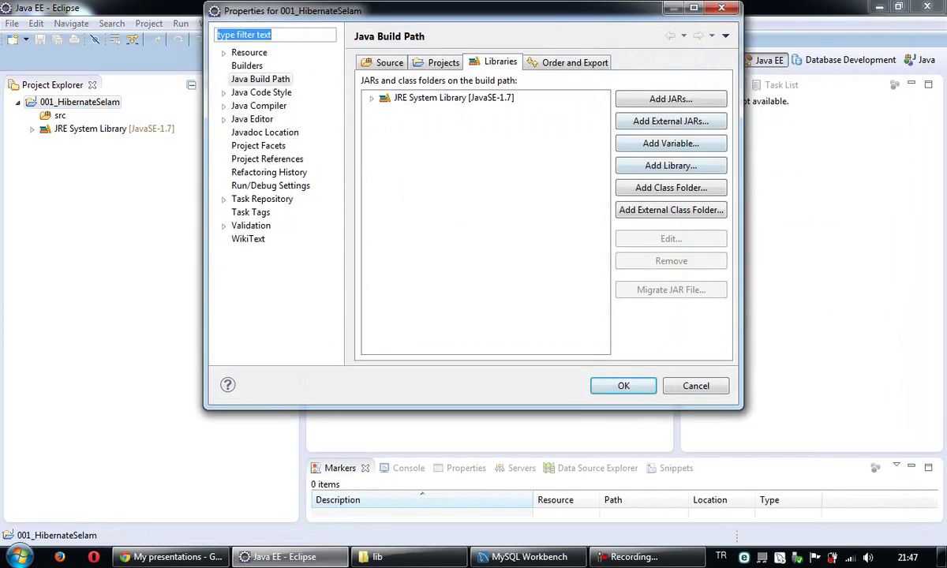
click(671, 166)
key(Return)
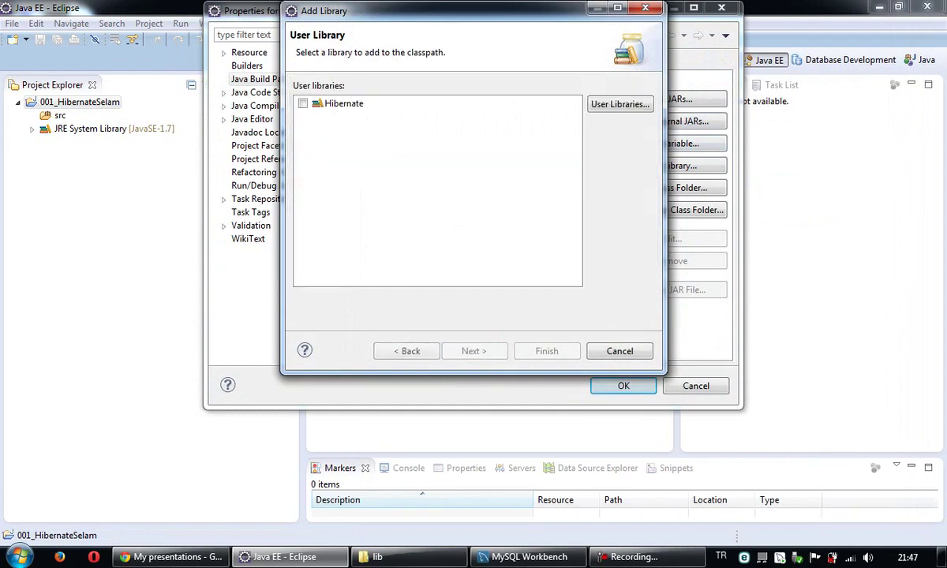
key(space)
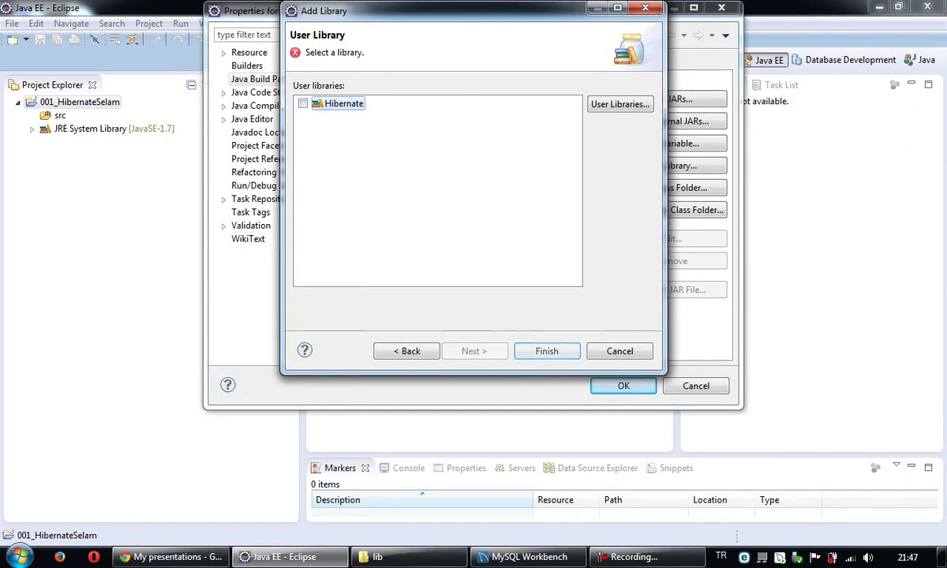
Step: Open the user library configuration, expand Hibernate, and maximize the window to review the JAR paths
click(619, 103)
click(651, 118)
click(608, 118)
drag(694, 24, 327, 0)
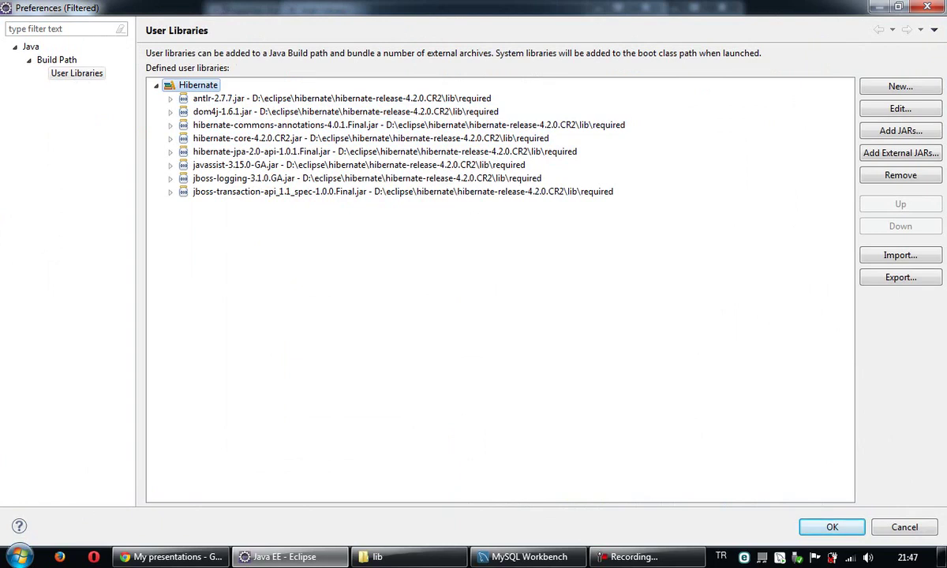
Step: In the Explorer's hibernate folder, rename hibernate-release-4.2.0.CR2 to hibernate-release-4.2.0.CR2---
click(409, 557)
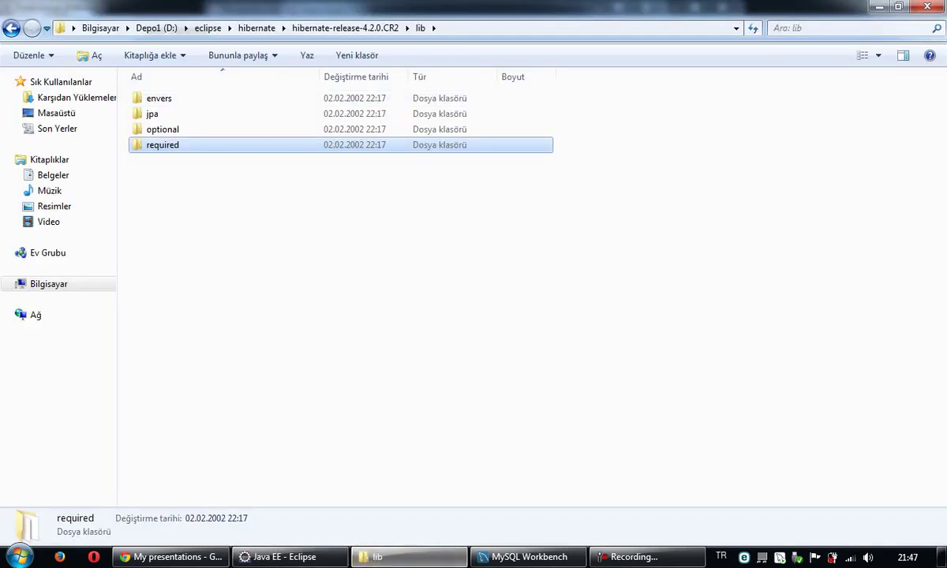
click(257, 28)
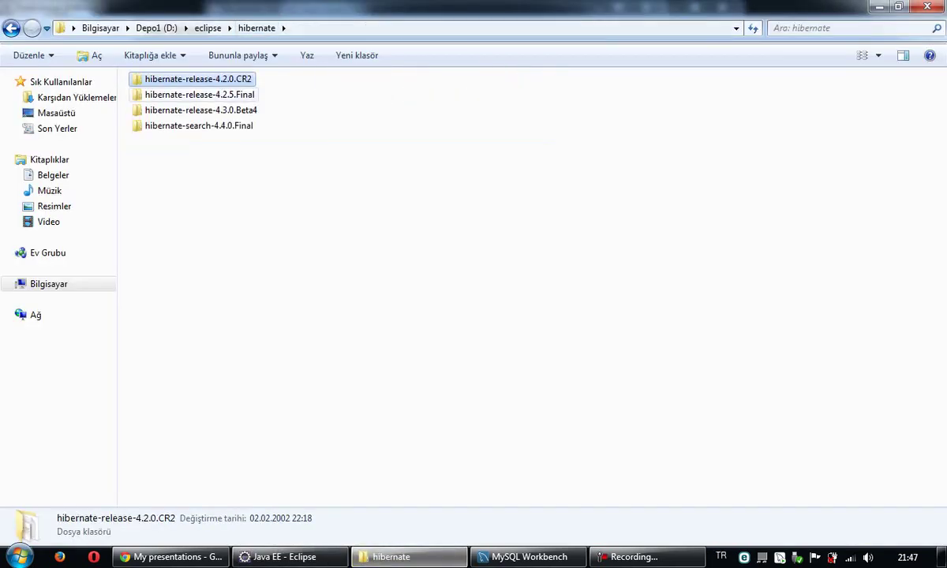
key(F2)
key(End)
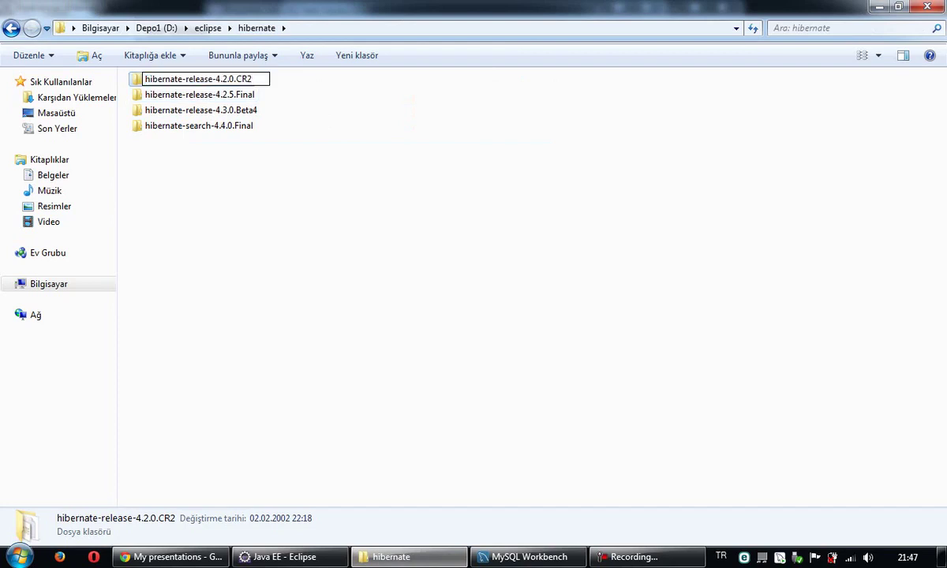
text(---)
key(Return)
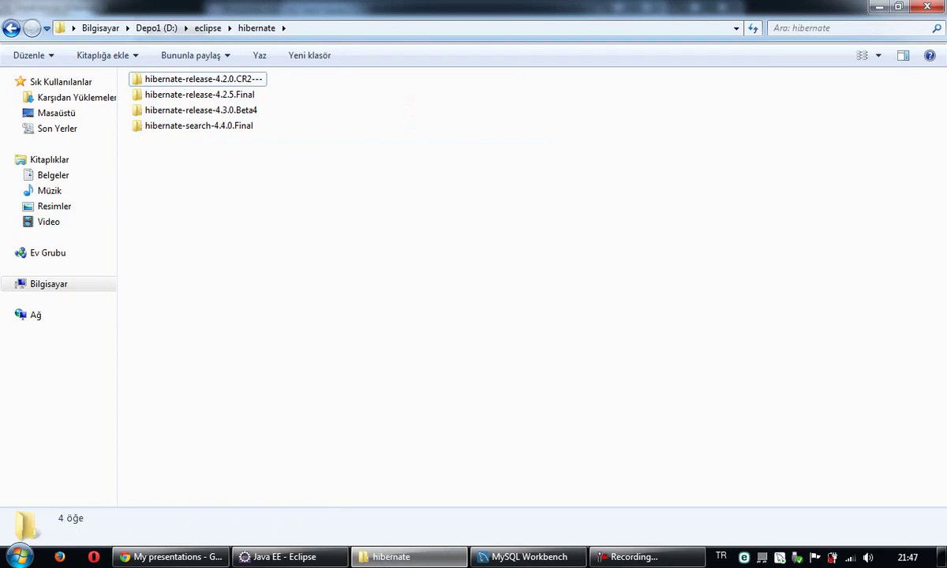
Step: Return to Eclipse, confirm and reopen the user library configuration, and expand Hibernate to check its JAR references
key(alt+Tab)
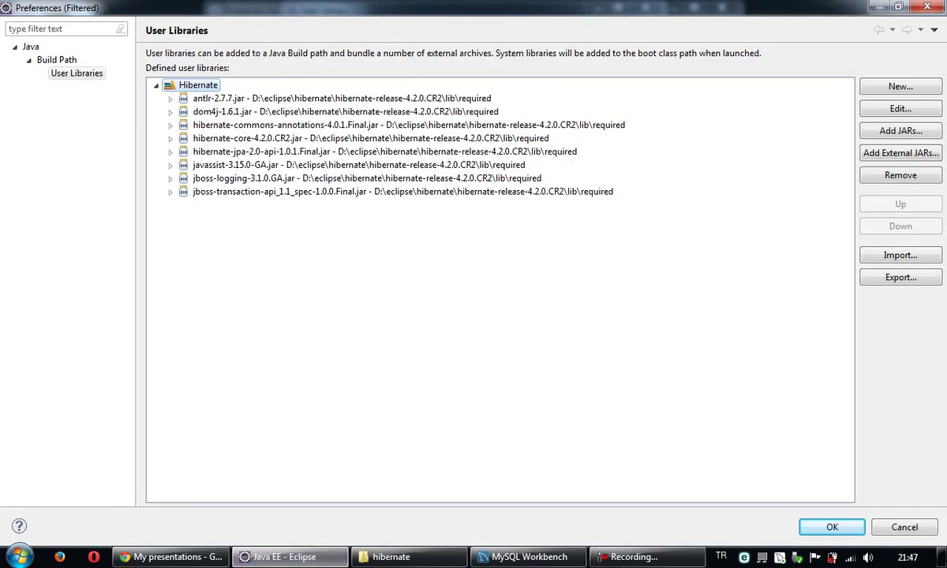
key(Return)
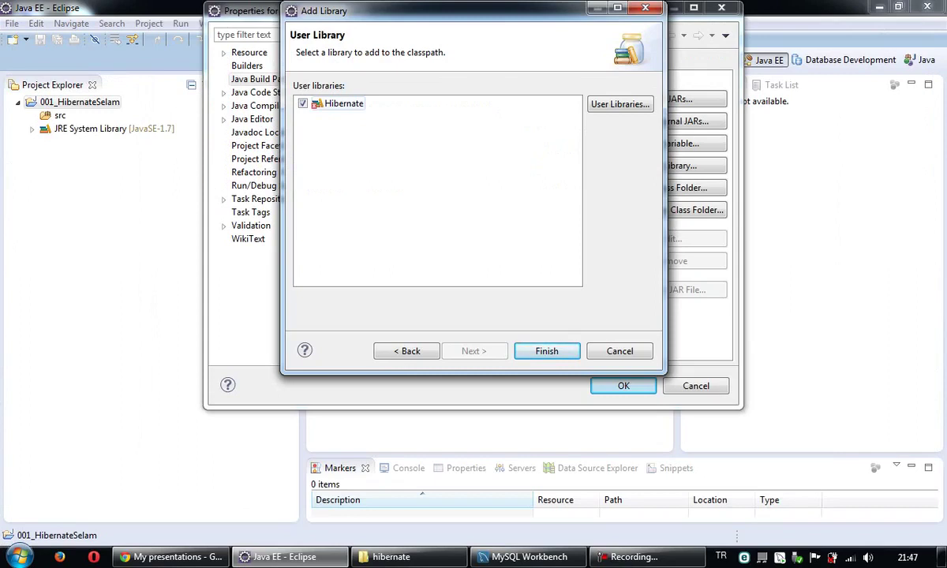
click(620, 104)
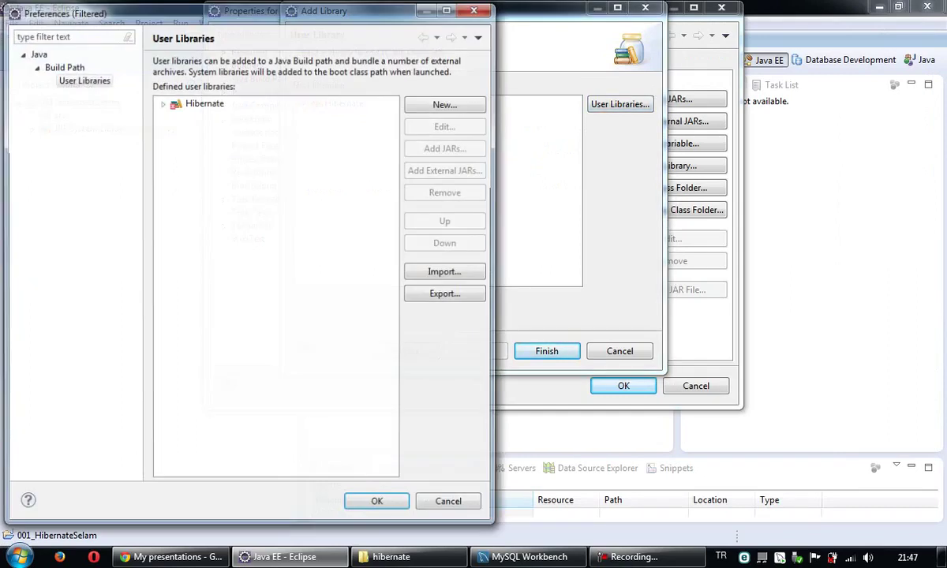
click(162, 103)
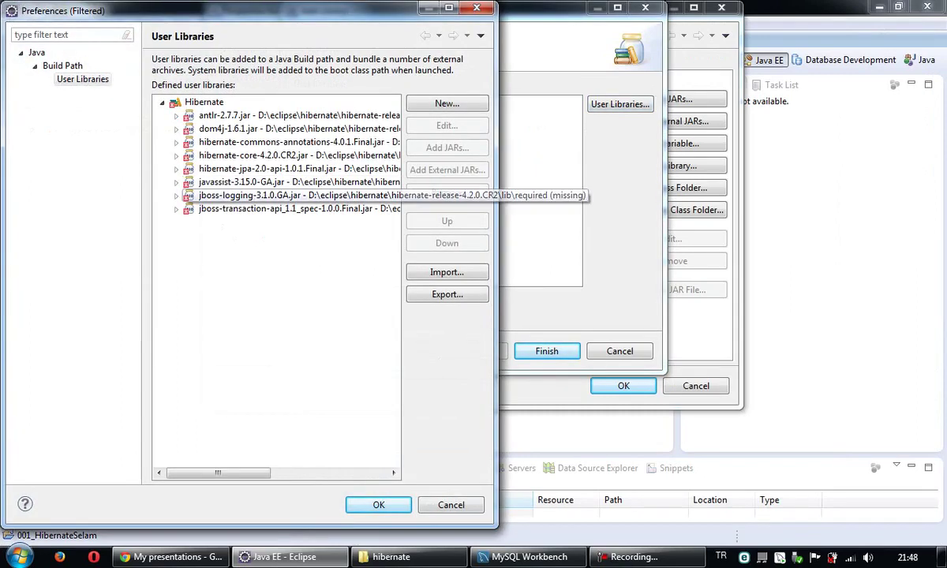
Step: Widen the user library preferences window and examine the full path of each JAR listed under Hibernate
drag(497, 215, 898, 215)
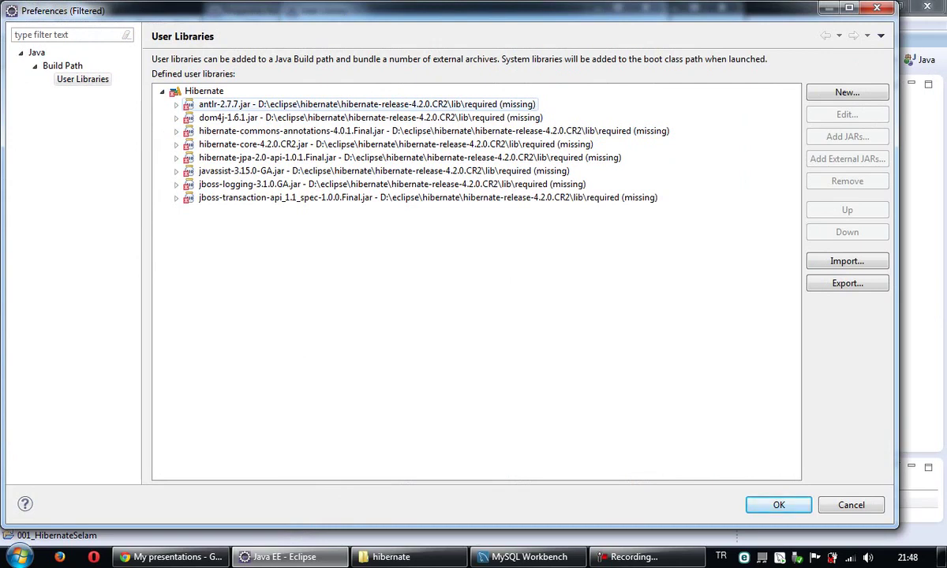
key(Down)
key(Down)
key(Down)
key(Down)
key(Down)
key(Down)
key(Down)
key(Up)
key(Up)
key(Up)
key(Up)
key(Up)
key(Up)
key(Up)
key(Up)
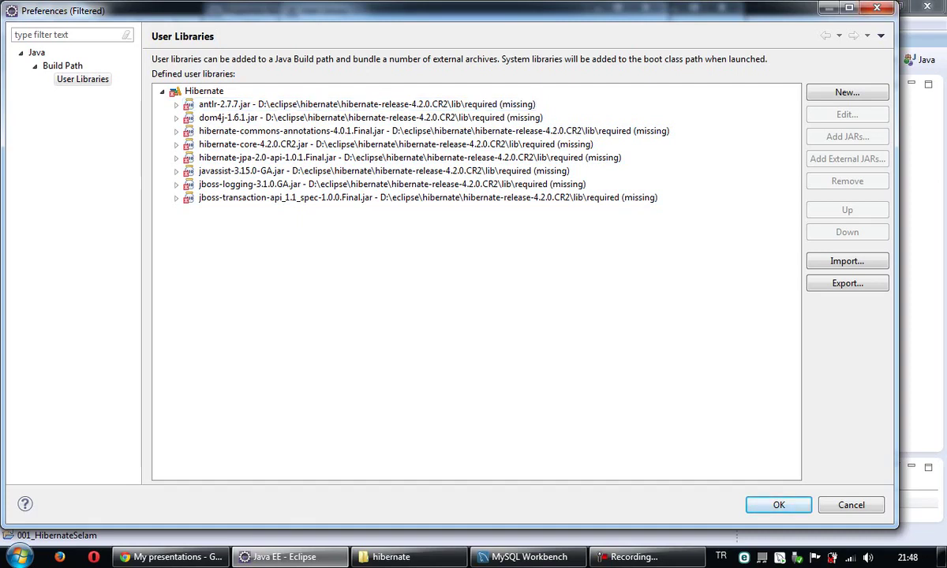
Step: Switch to the Explorer window, open hibernate-release-4.2.0.CR2---, and inspect the properties of its lib folder
click(398, 557)
key(space)
key(Return)
key(Down)
key(Down)
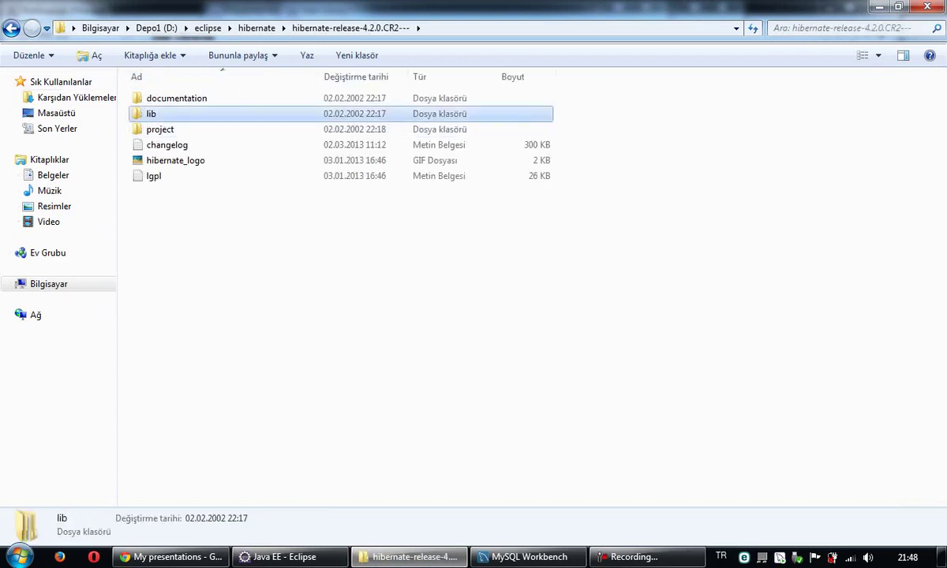
right_click(153, 117)
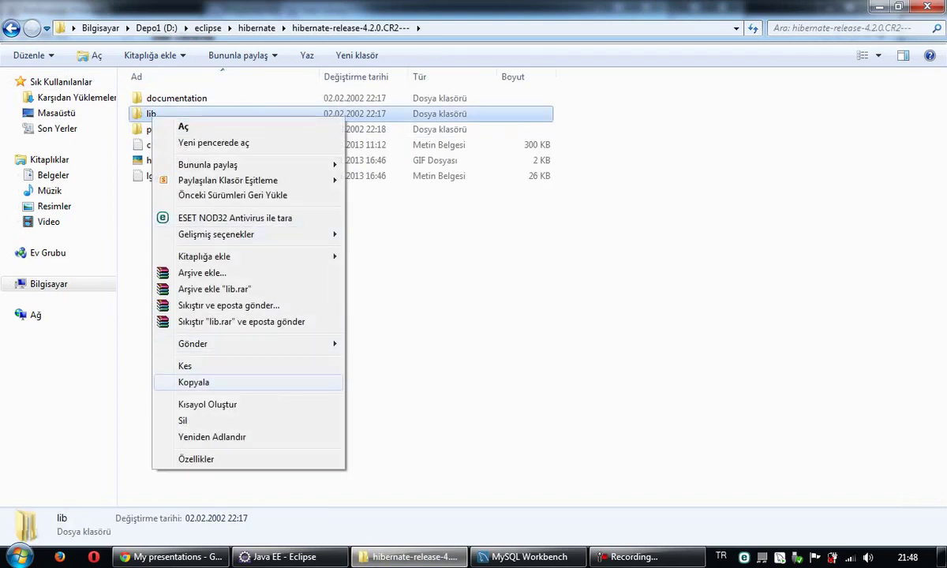
key(Return)
right_click(151, 116)
click(195, 475)
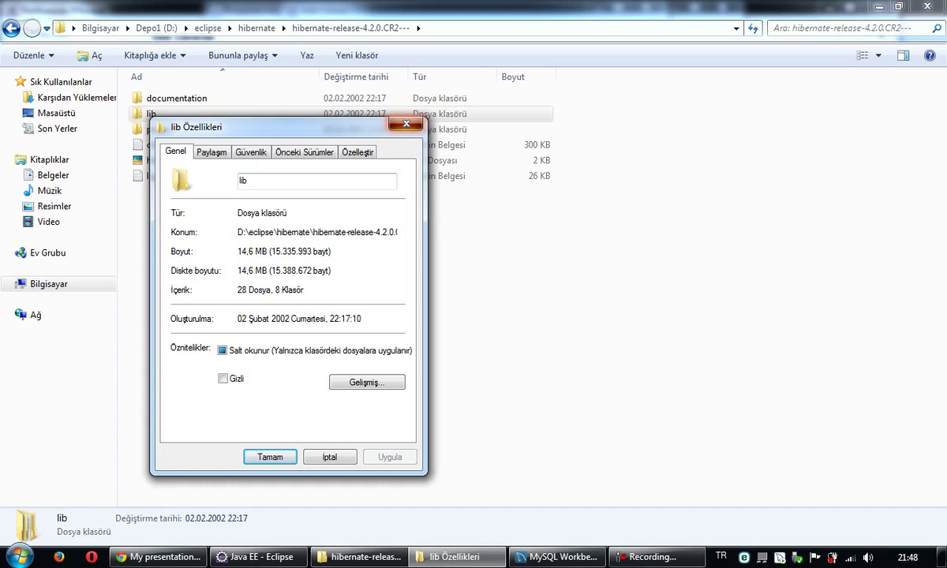
click(406, 124)
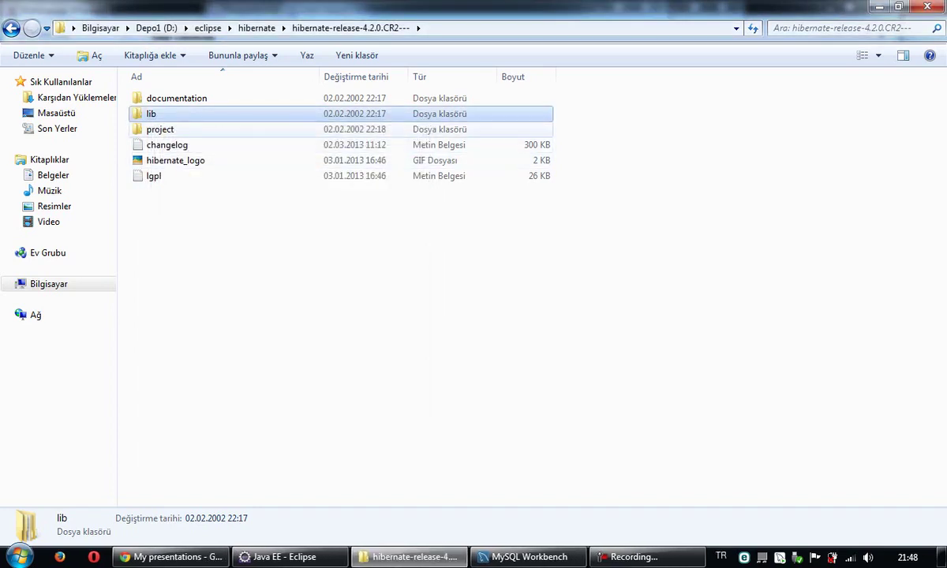
right_click(186, 96)
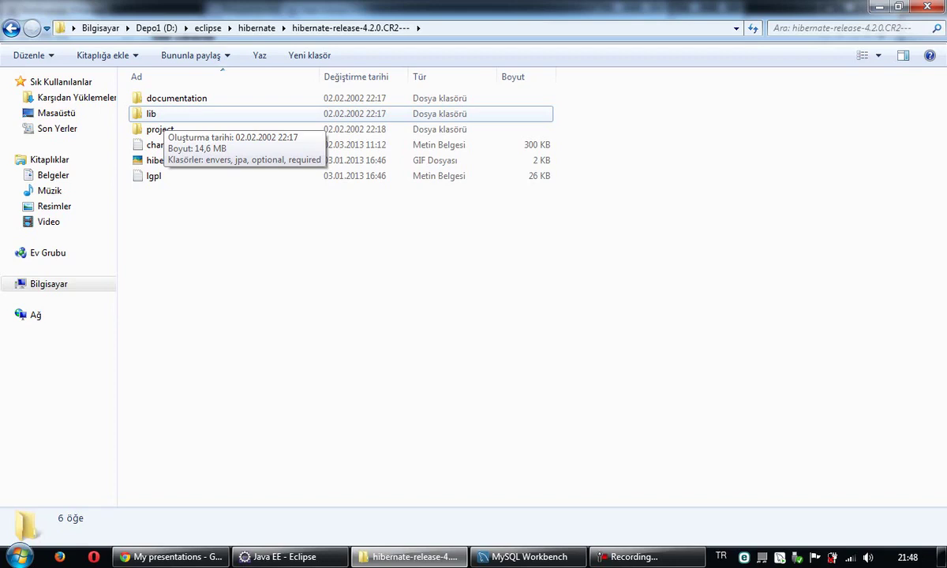
Step: Copy the required folder from lib and create a new folder named zzzz in hibernate-release-4.2.0.CR2---
double_click(162, 115)
click(164, 145)
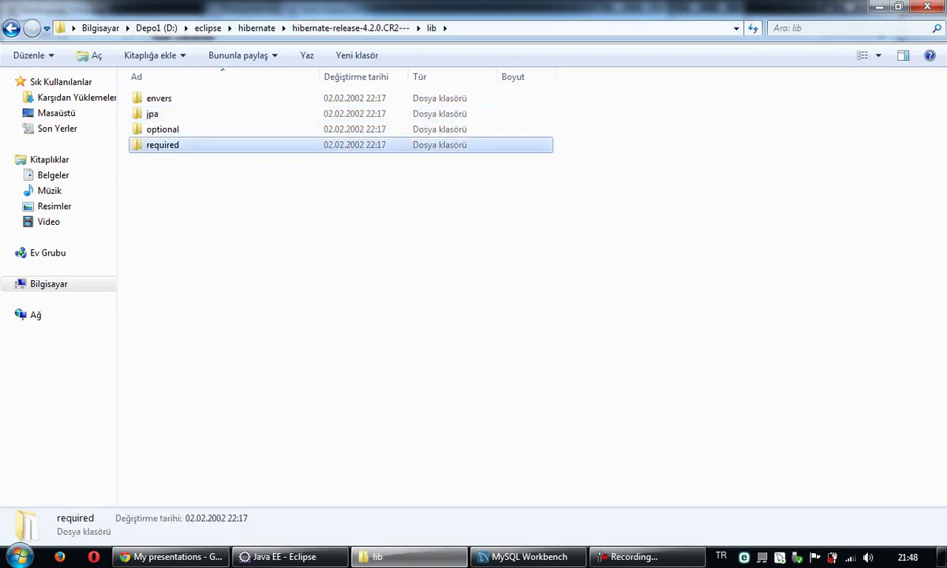
click(351, 29)
right_click(164, 340)
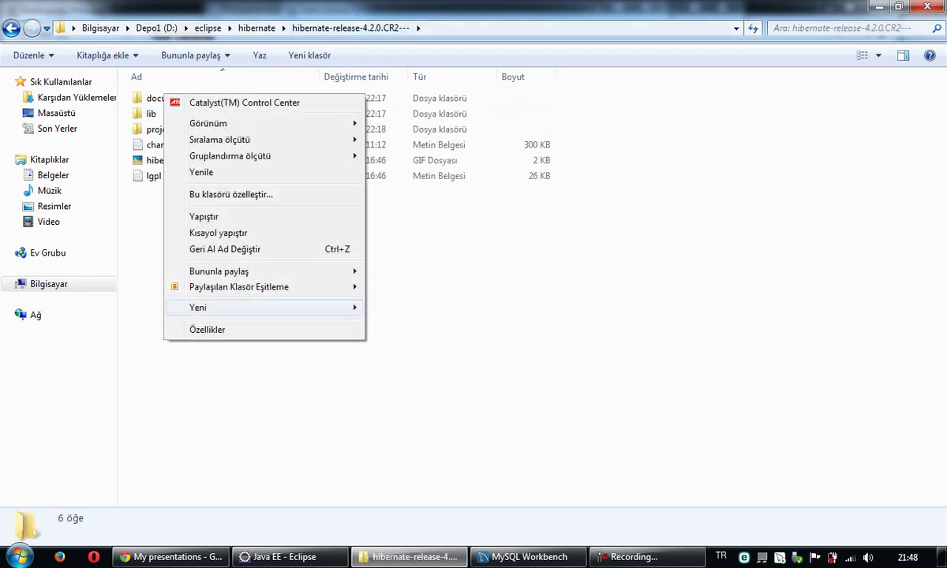
mouse_move(315, 307)
click(370, 288)
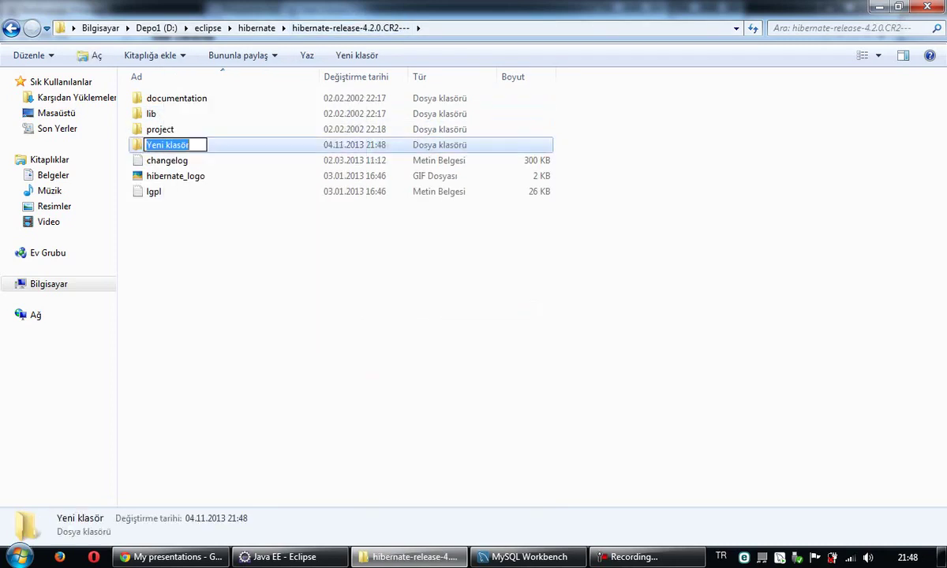
text(zzzz)
click(371, 288)
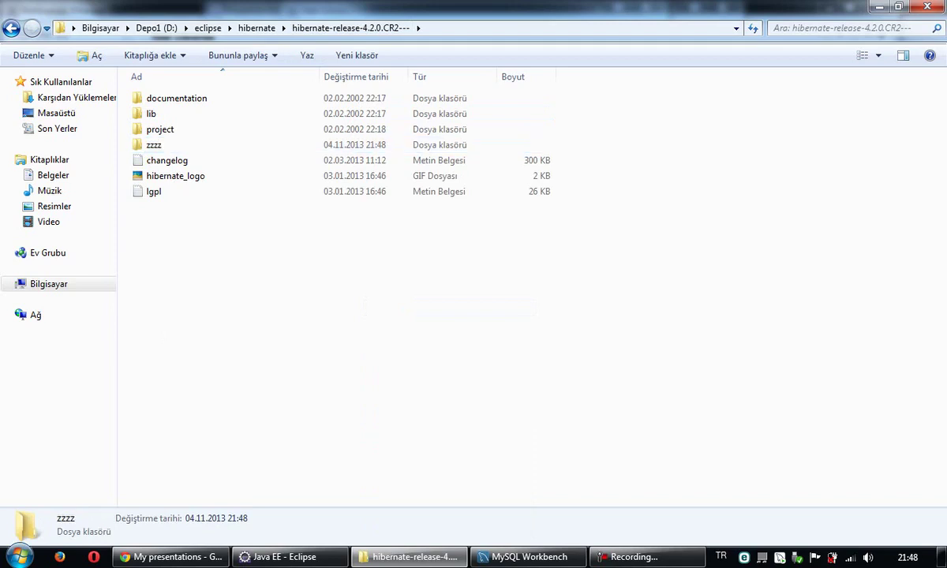
Step: Paste the copied required folder into zzzz and open the pasted folder
click(182, 129)
double_click(177, 145)
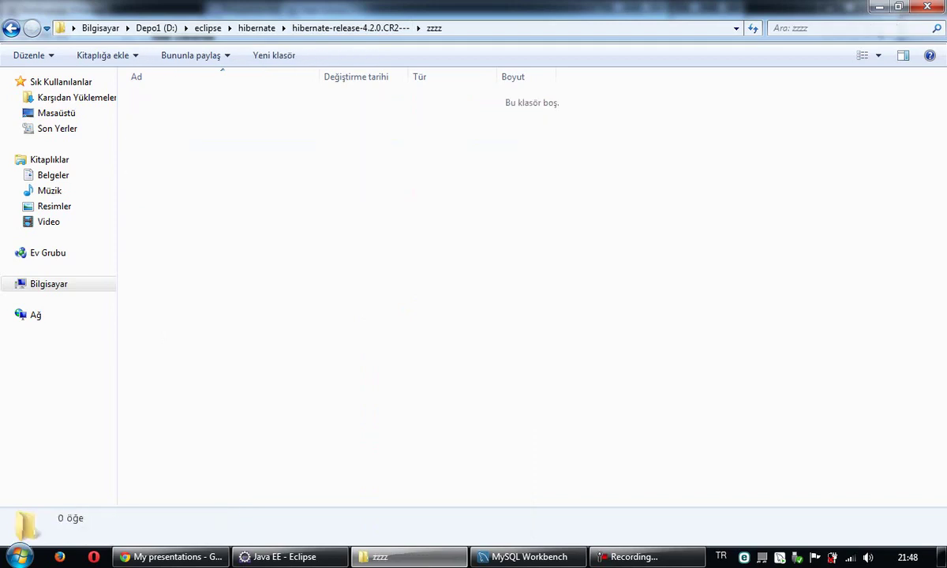
key(ctrl+v)
key(Return)
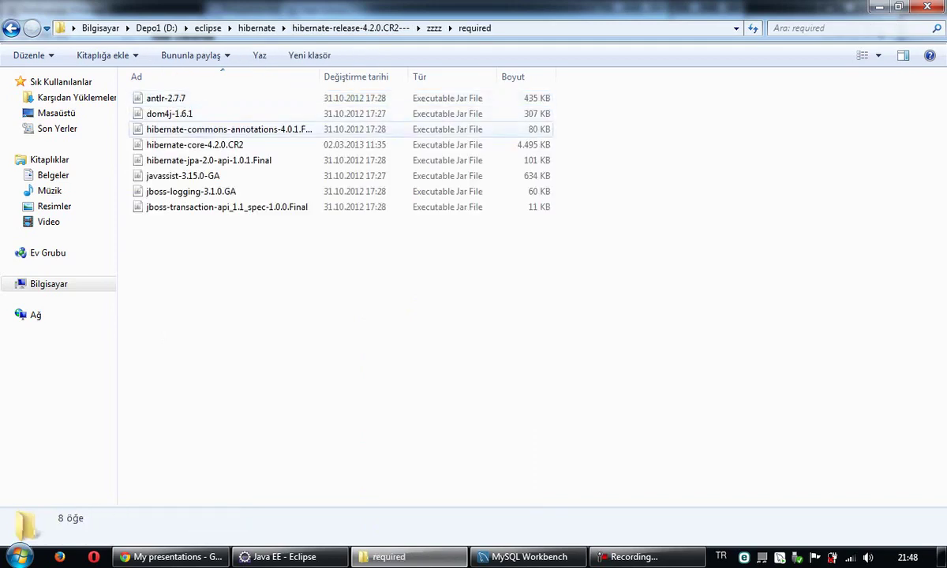
Step: Copy all JARs from the pasted required folder directly into zzzz, and delete that required folder from zzzz
key(ctrl+a)
click(435, 28)
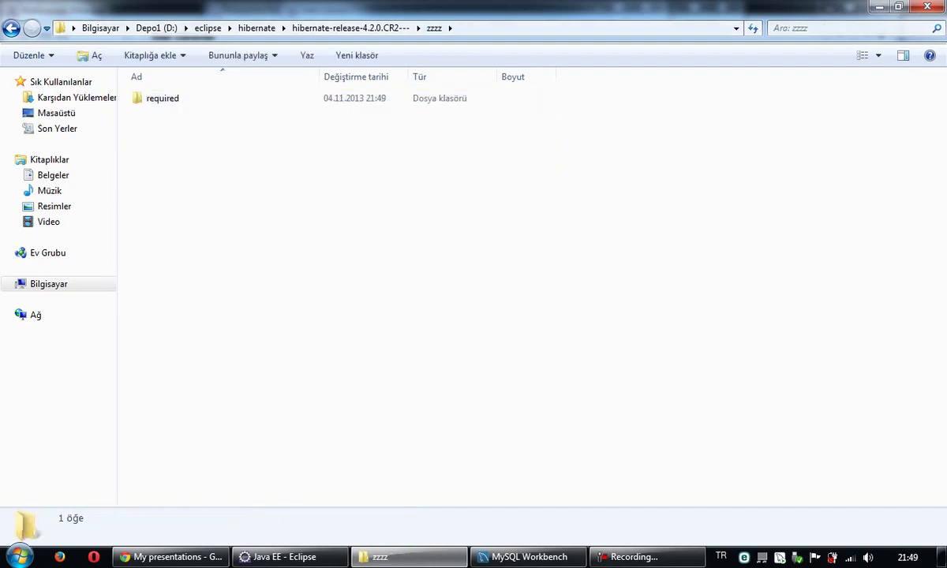
key(ctrl+v)
right_click(166, 99)
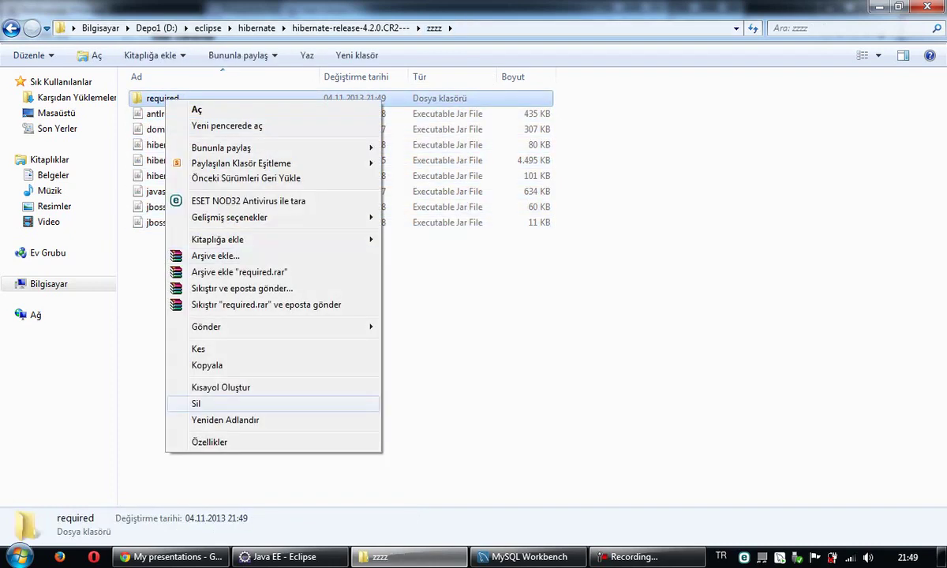
click(198, 403)
click(500, 319)
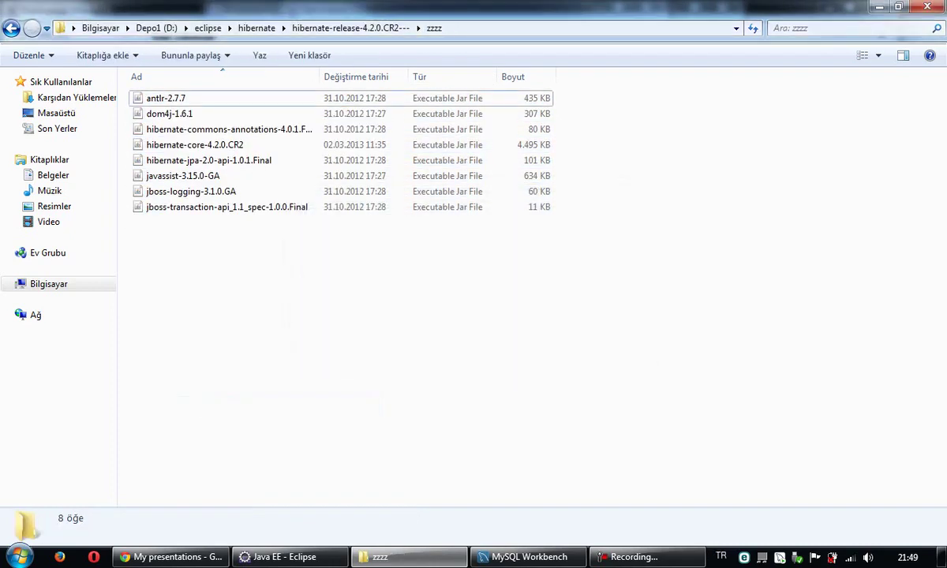
drag(304, 258, 158, 87)
Step: Copy hibernate-entitymanager-4.2.0.CR2 from the jpa folder in lib into the zzzz folder
key(BackSpace)
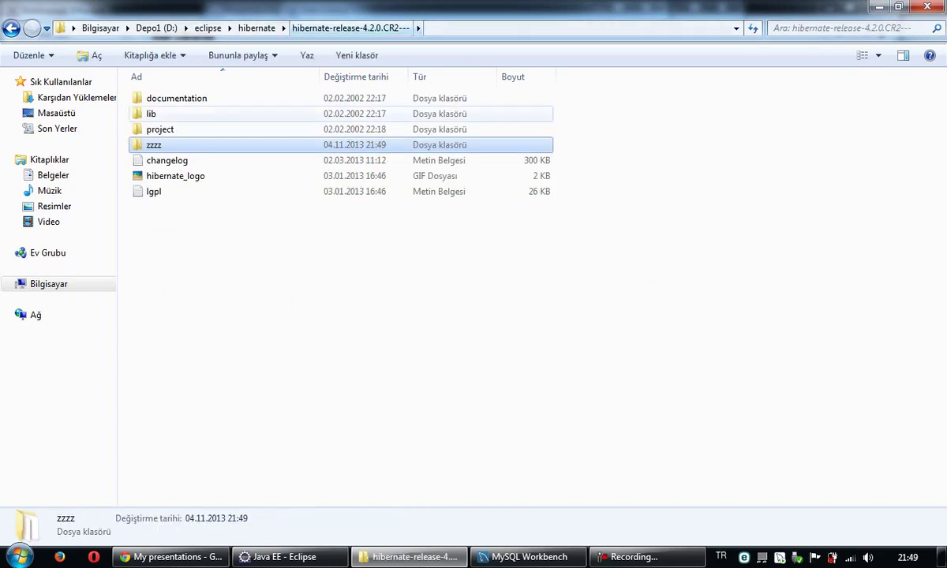
double_click(154, 116)
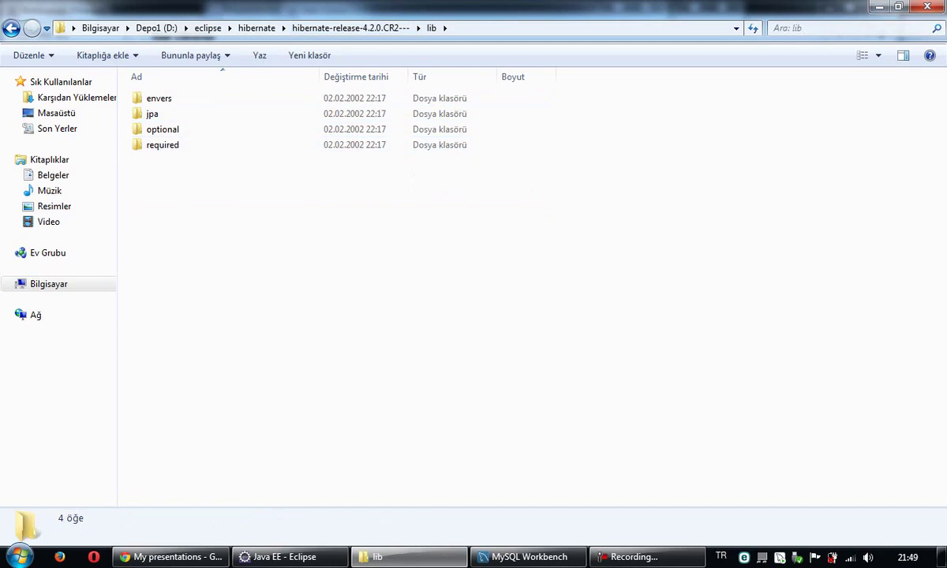
double_click(152, 114)
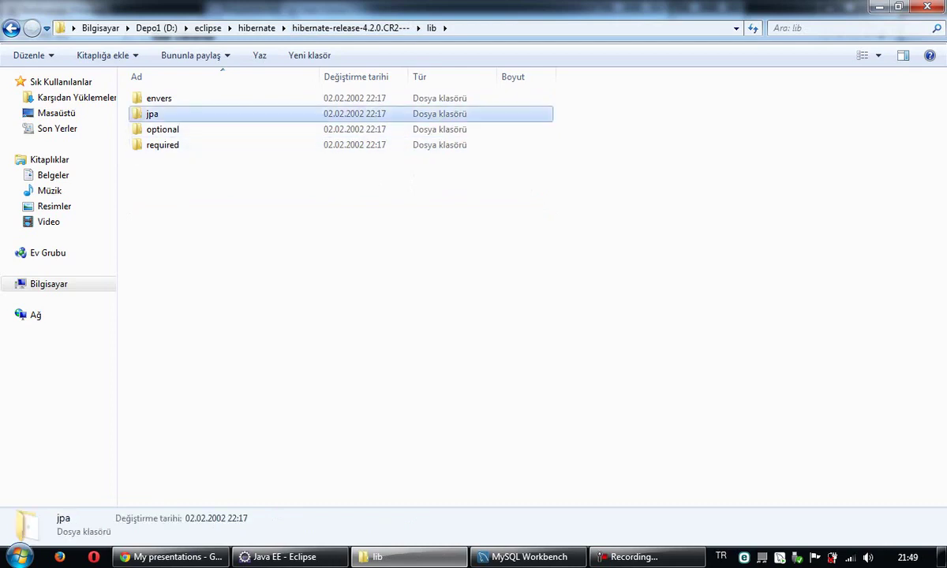
click(213, 99)
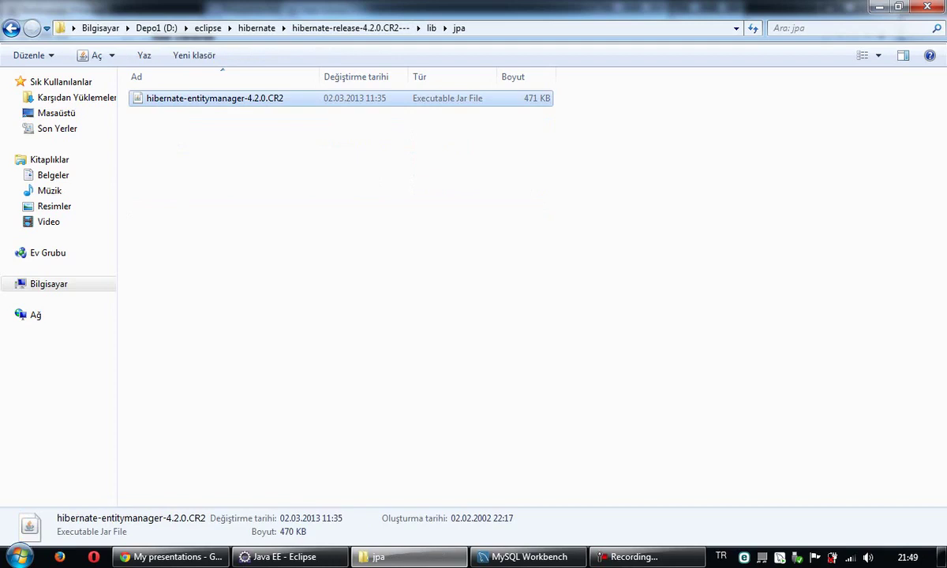
right_click(208, 98)
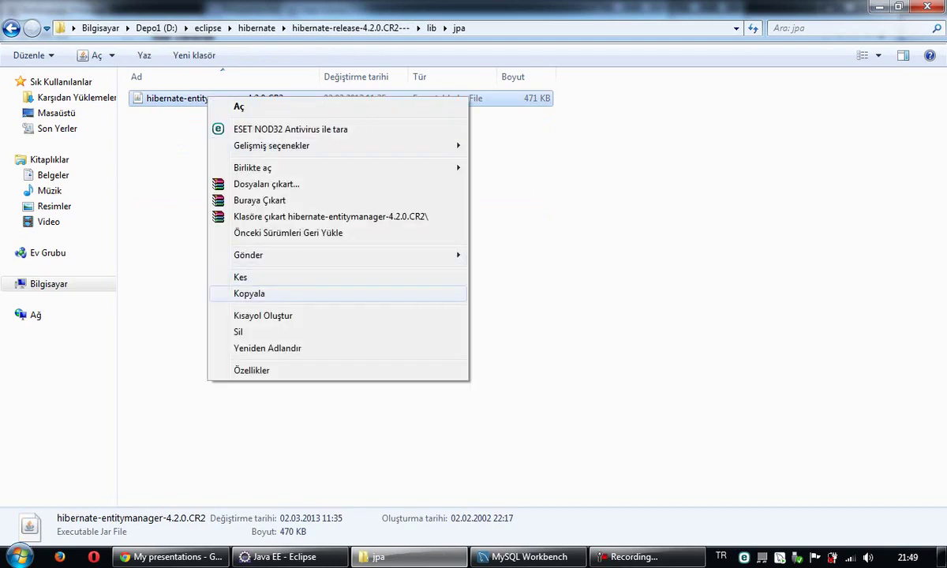
key(Escape)
click(350, 27)
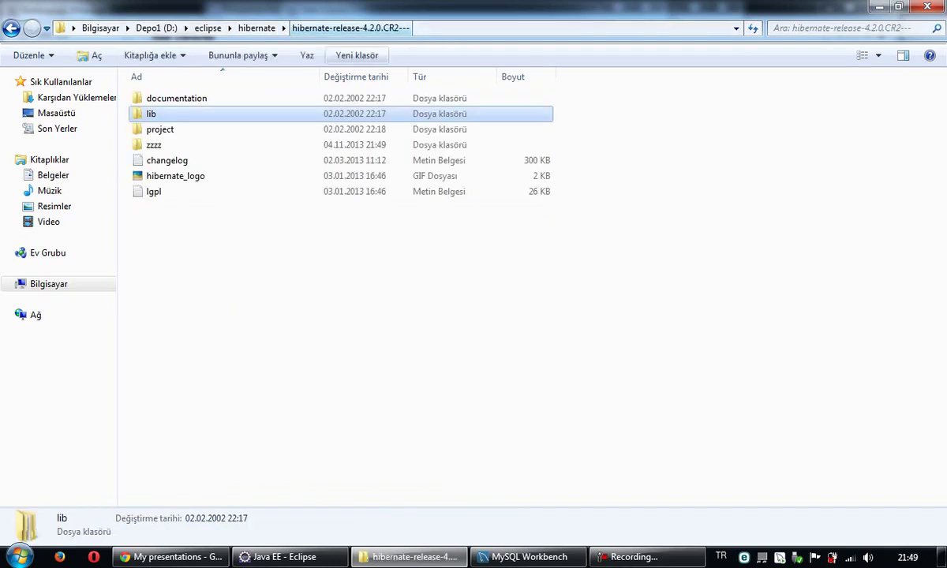
double_click(154, 145)
right_click(196, 234)
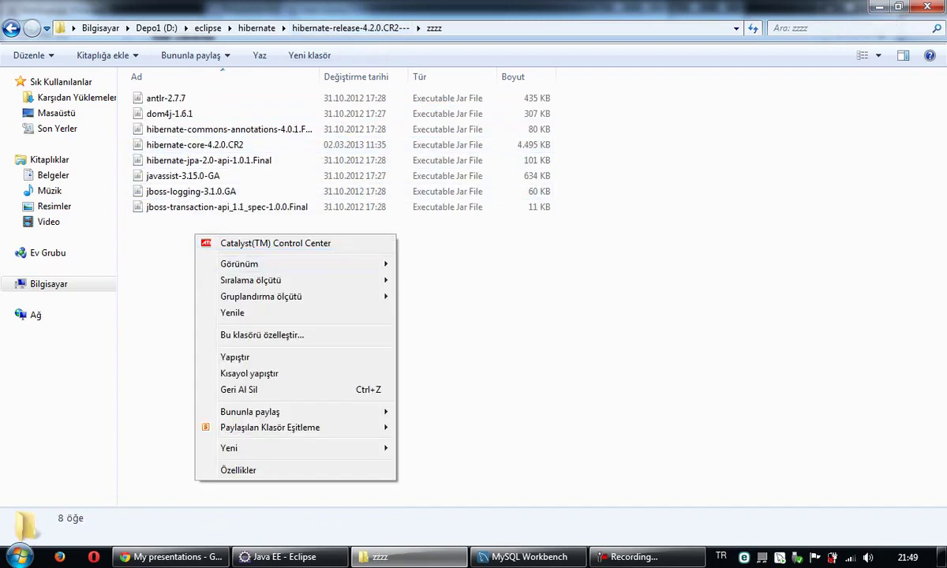
click(234, 356)
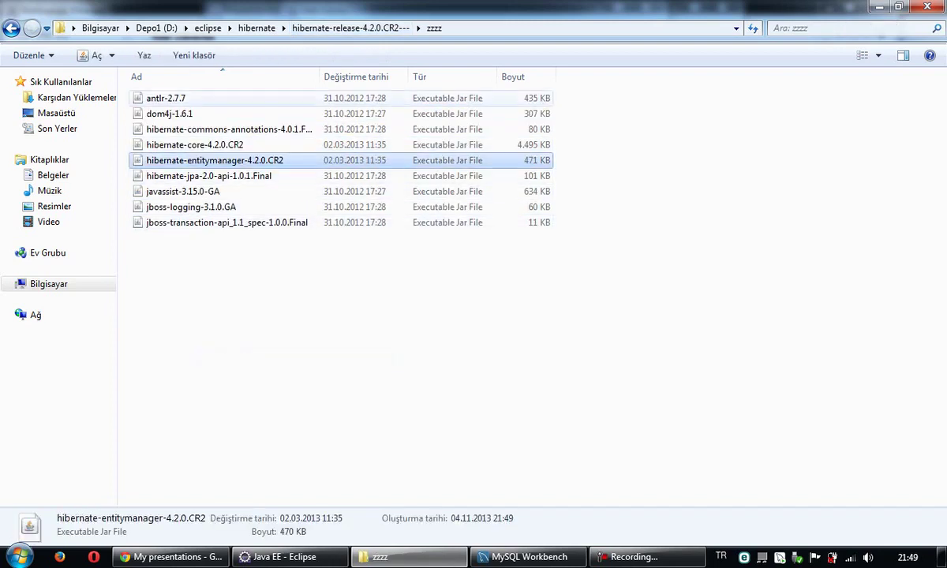
Step: Review the jpa and required folders in lib as sources, and examine the JARs gathered in zzzz
click(350, 28)
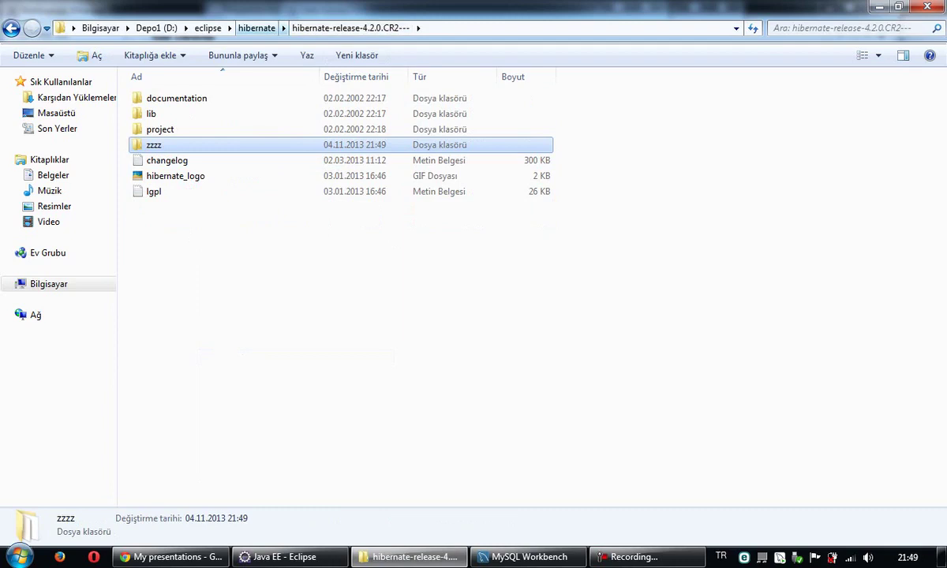
double_click(151, 113)
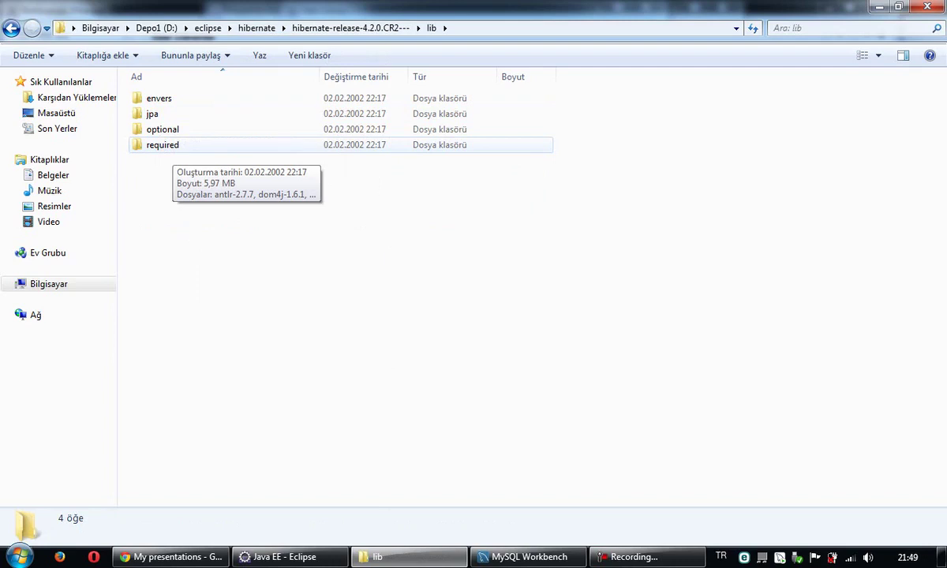
double_click(162, 114)
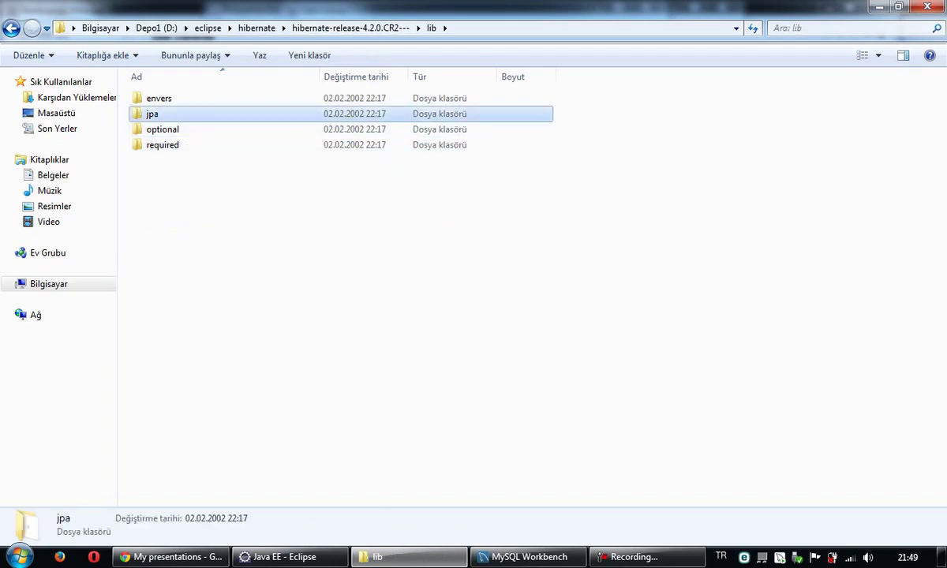
click(169, 98)
key(BackSpace)
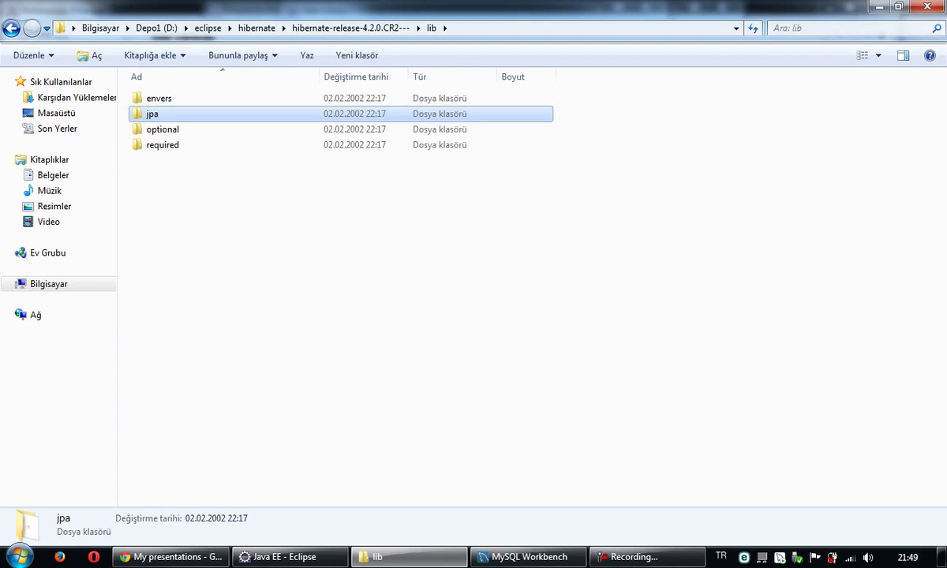
click(162, 145)
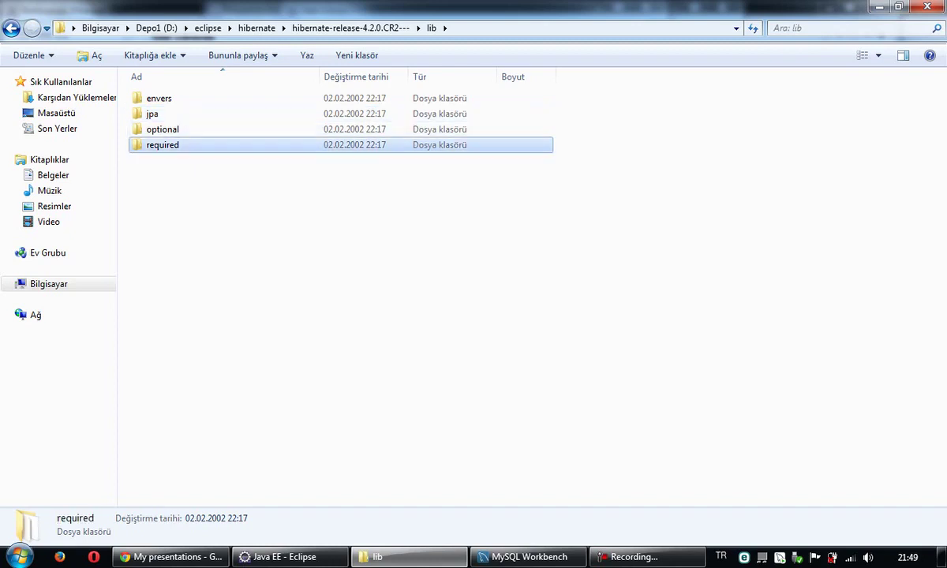
ctrl+click(152, 114)
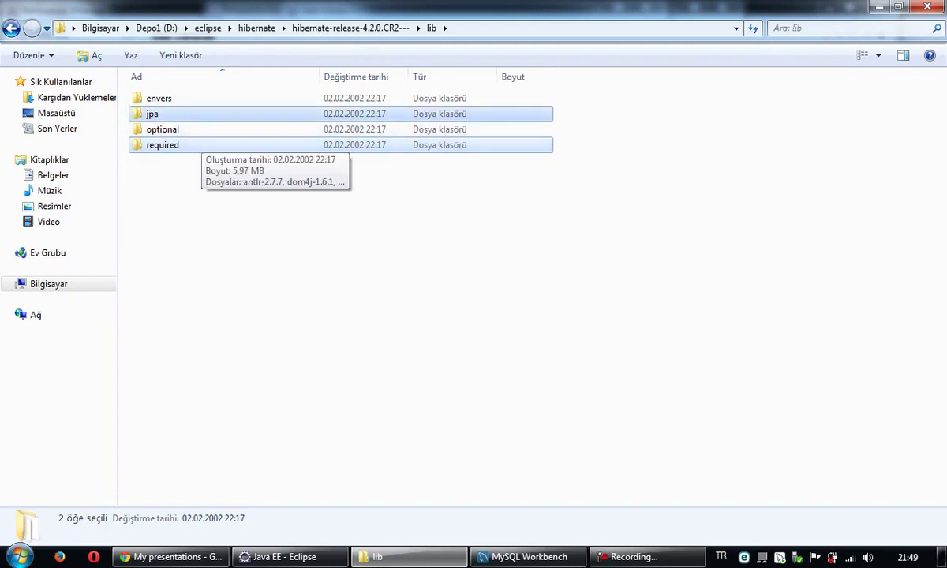
click(350, 28)
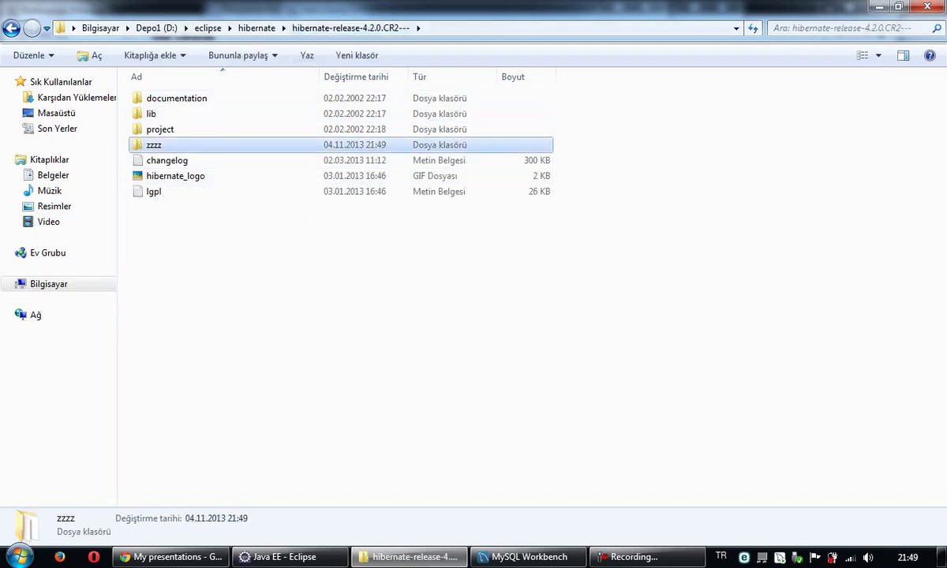
double_click(154, 144)
drag(274, 268, 158, 89)
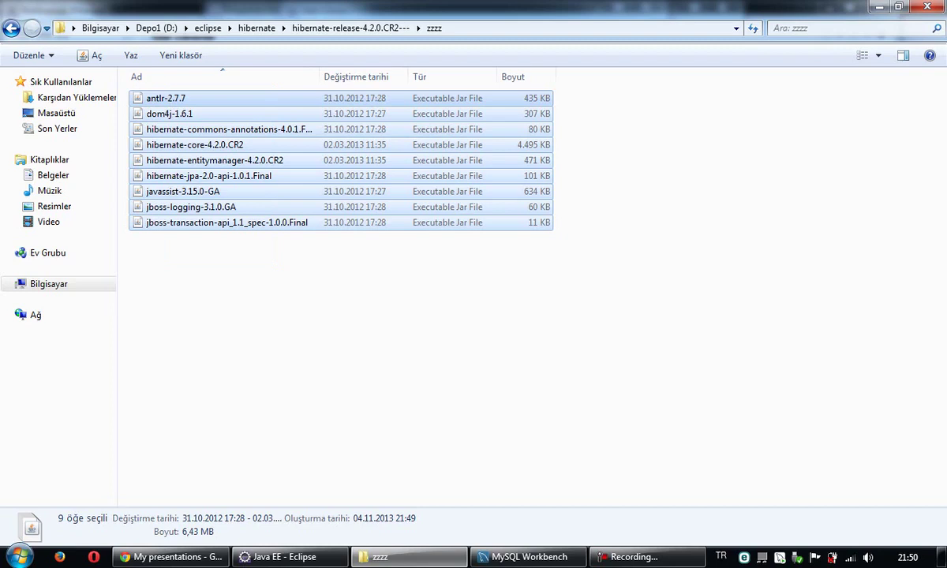
click(341, 331)
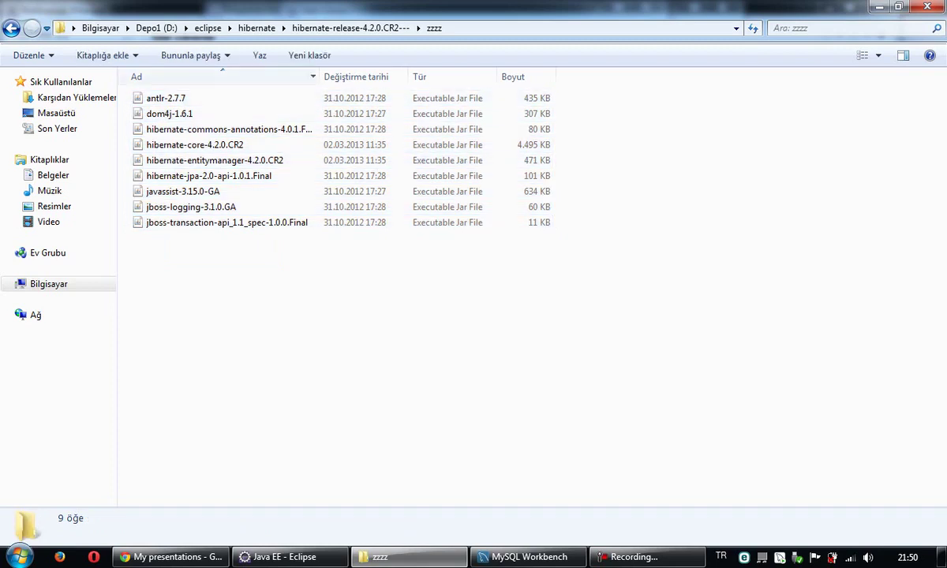
Step: Copy mysql-connector-java-5.1.26-bin from the jardeposu folder into zzzz and select all the JARs gathered there
click(208, 28)
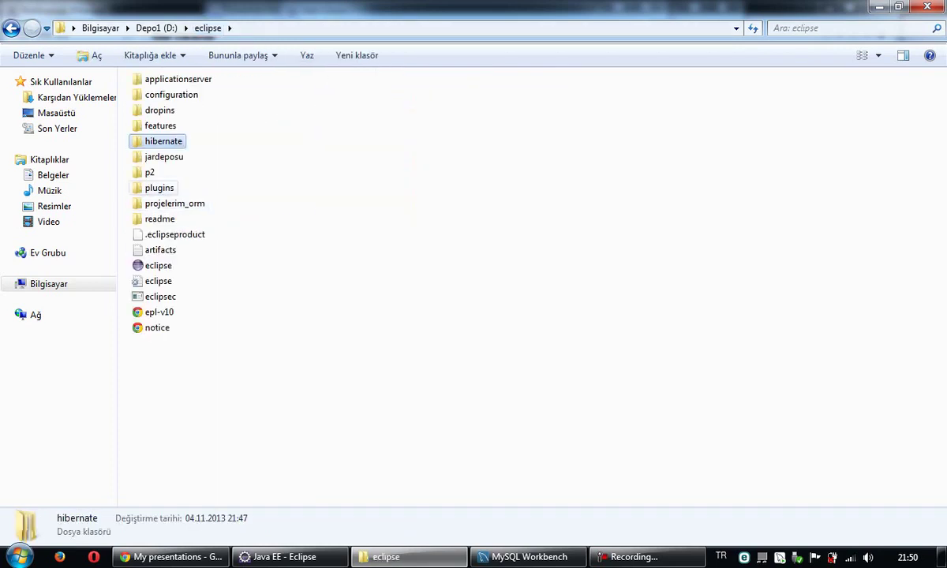
double_click(163, 156)
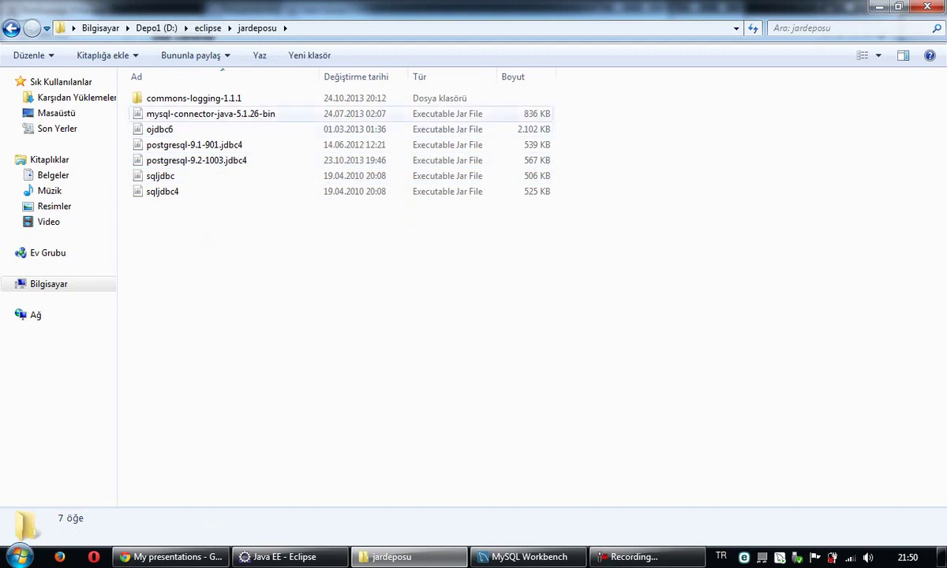
click(199, 114)
right_click(202, 115)
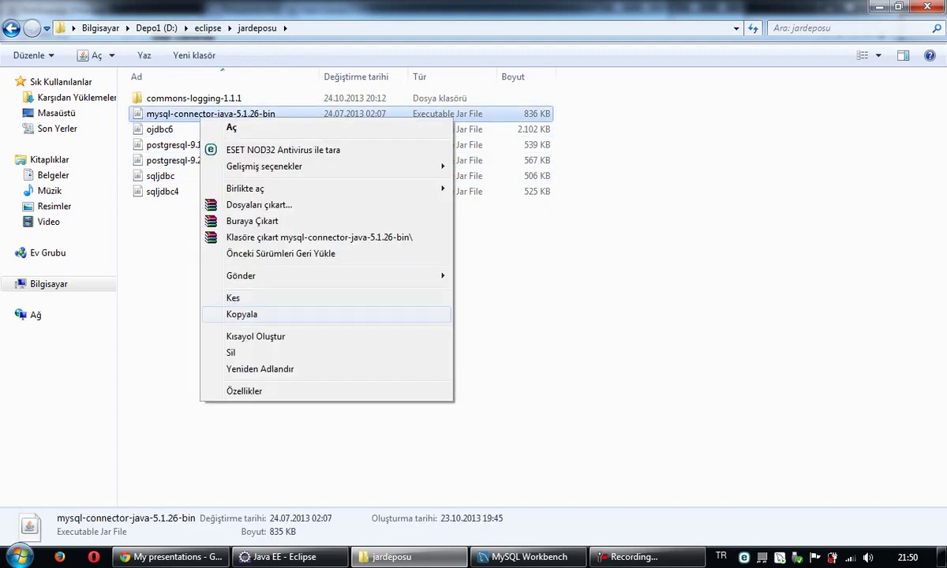
click(242, 314)
click(207, 27)
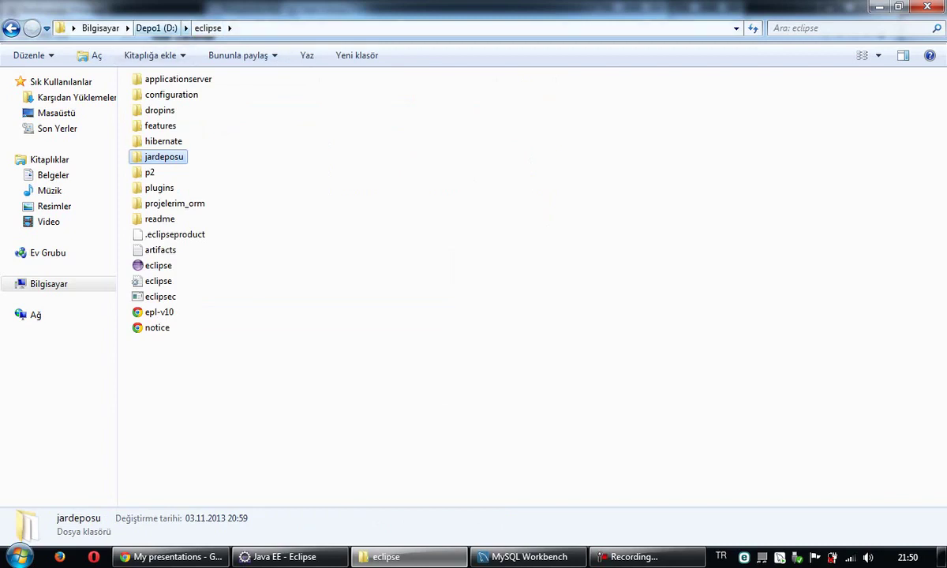
click(163, 142)
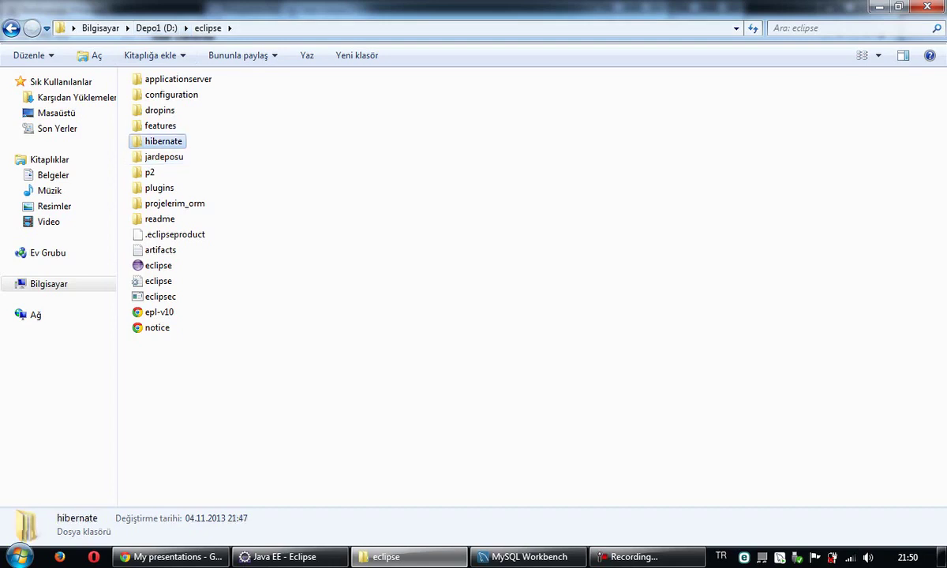
double_click(164, 140)
double_click(189, 76)
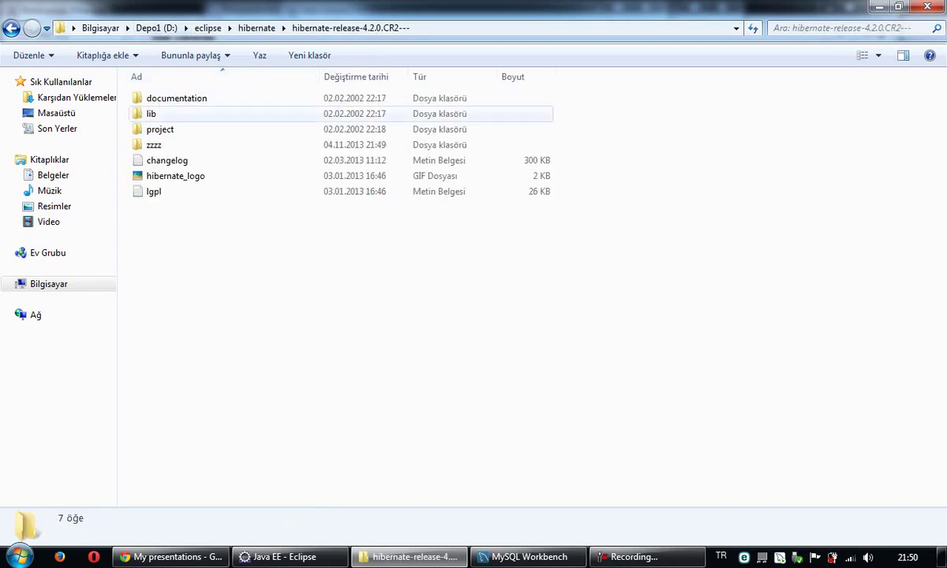
double_click(154, 145)
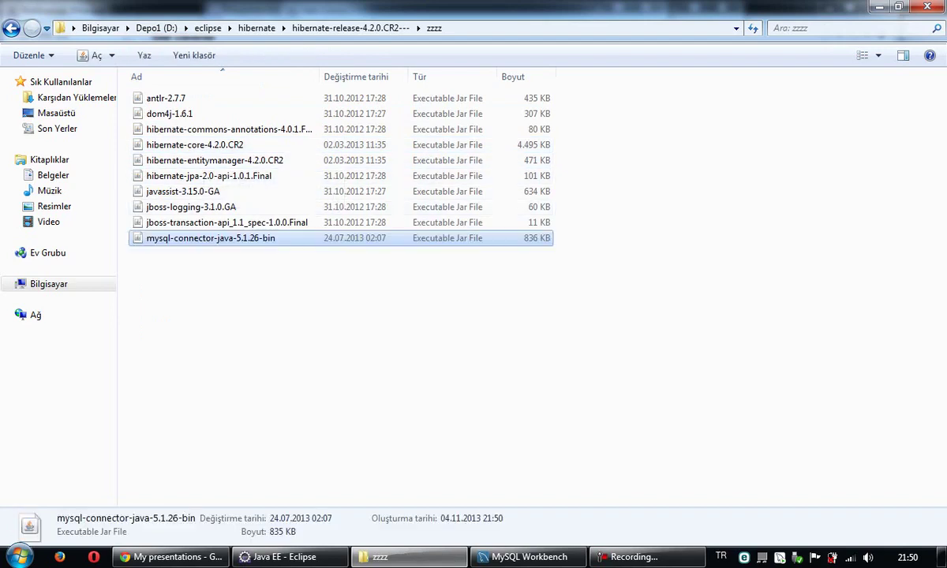
drag(274, 275, 157, 80)
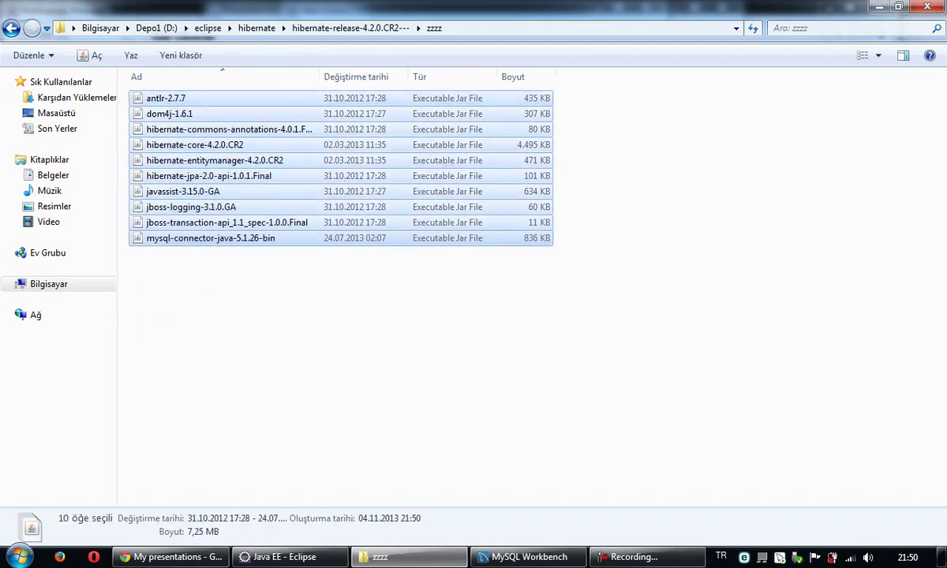
Step: Move the zzzz folder out of hibernate-release-4.2.0.CR2--- into the parent hibernate folder
click(350, 27)
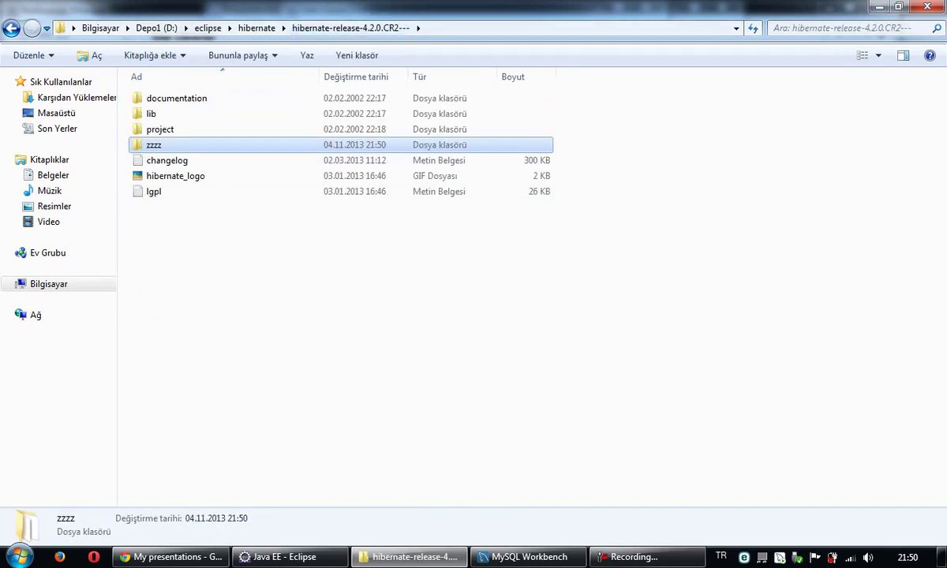
right_click(152, 142)
click(189, 392)
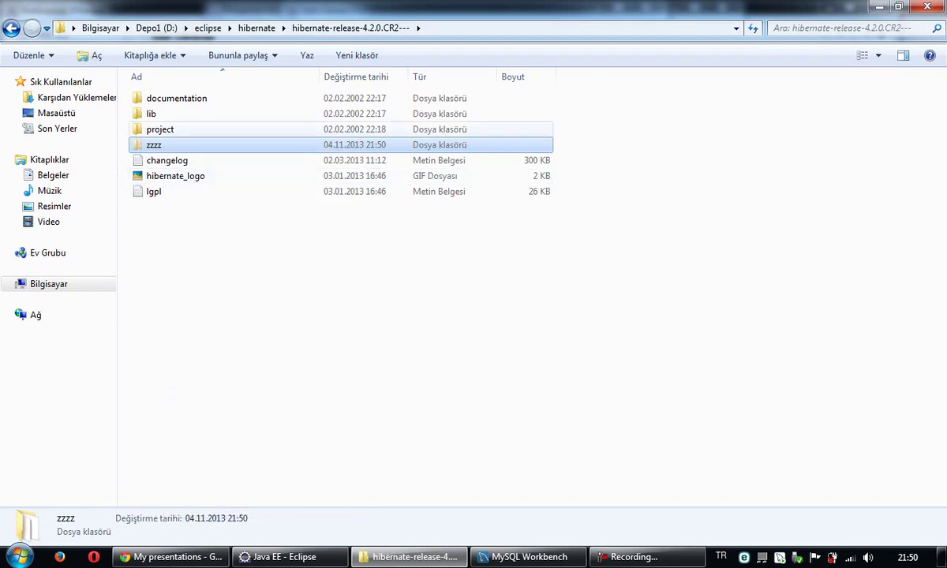
click(256, 27)
right_click(213, 253)
click(266, 391)
Step: Rename the hibernate-release-4.2.0.CR2--- folder as hibernate-release-4.2.0.CR2
click(203, 79)
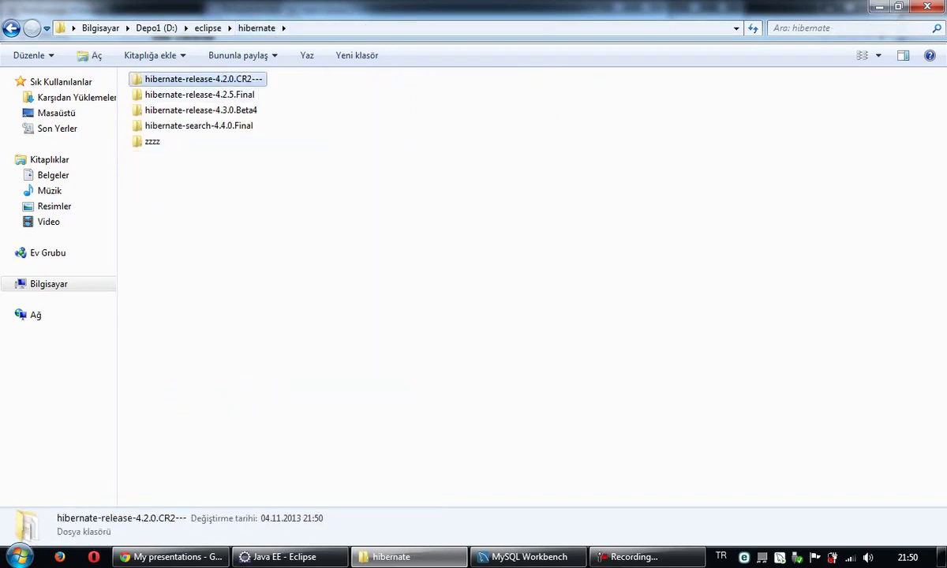
key(F2)
key(End)
key(shift+Left)
key(shift+Left)
key(shift+Left)
key(BackSpace)
click(316, 237)
Step: Rename the zzzz folder as lib and copy it
click(152, 142)
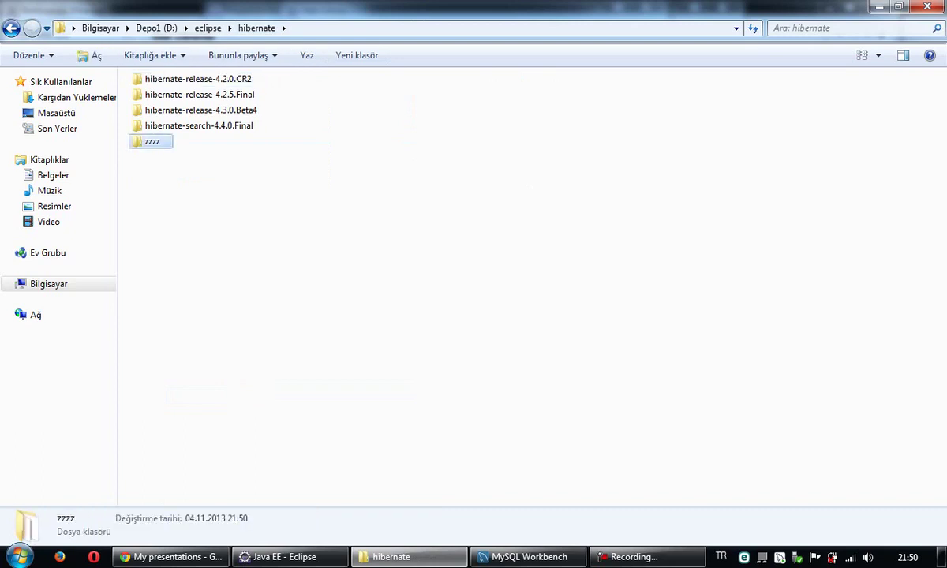
key(F2)
text(lib)
key(Return)
right_click(142, 139)
click(178, 383)
Step: Switch to Eclipse, reopen the user library settings and remove all JARs from the Hibernate library
click(278, 557)
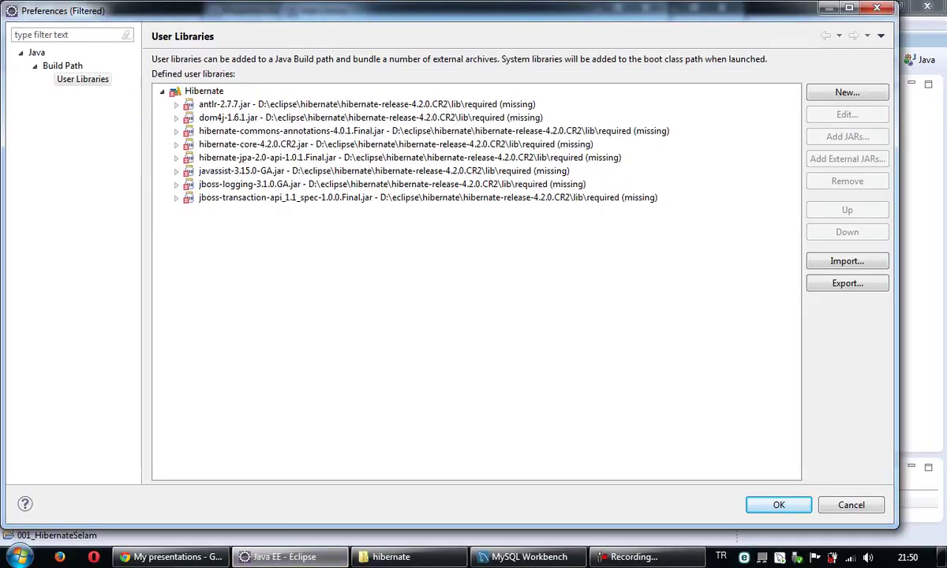
key(Return)
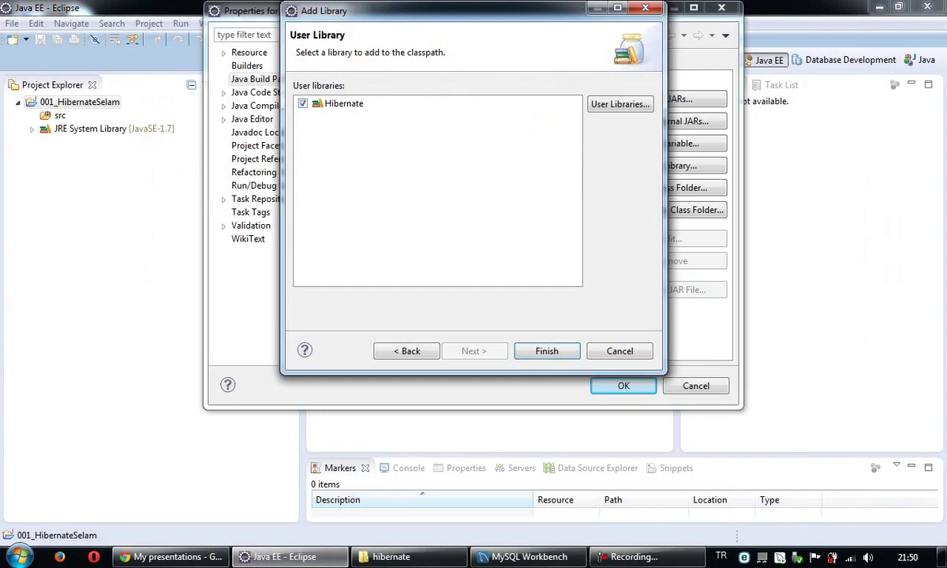
click(619, 104)
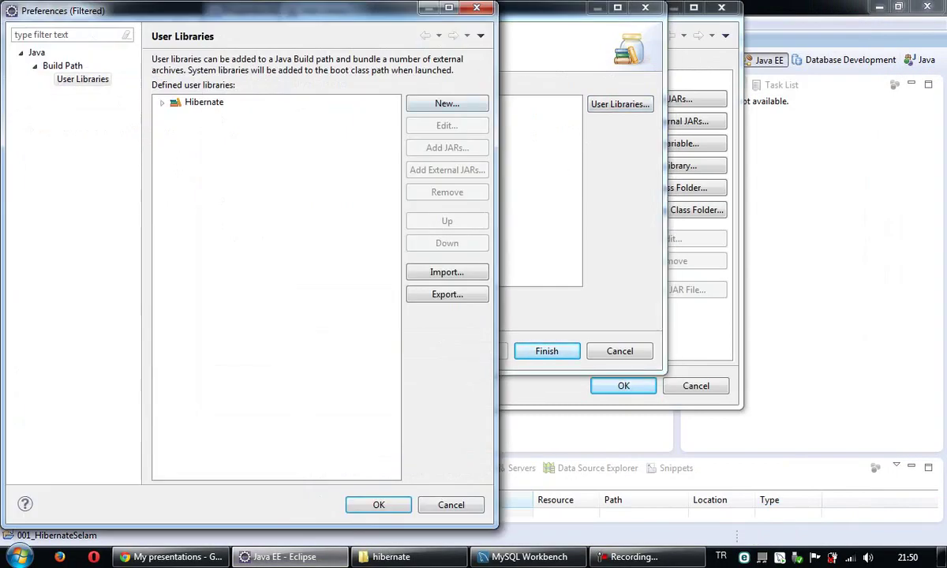
click(203, 103)
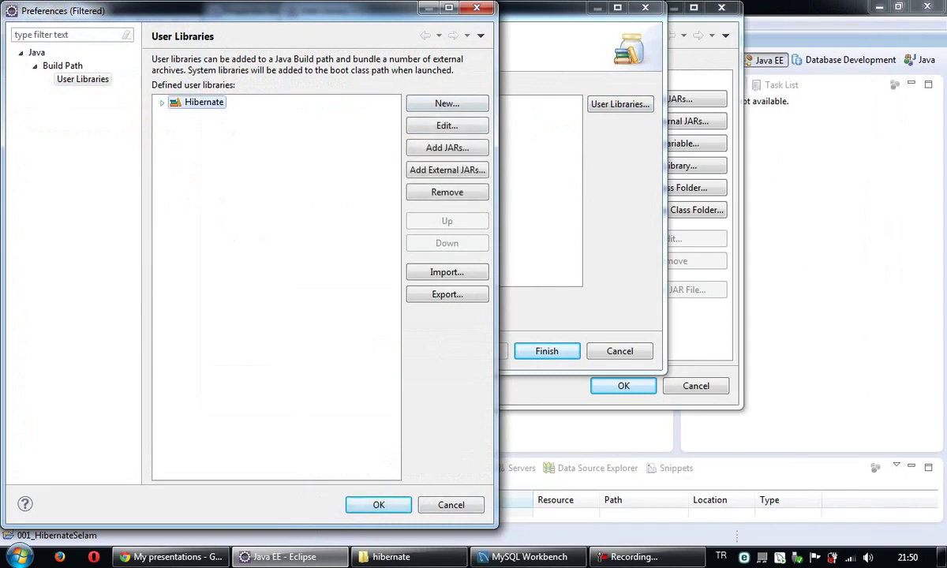
click(162, 103)
click(244, 116)
drag(497, 205, 788, 205)
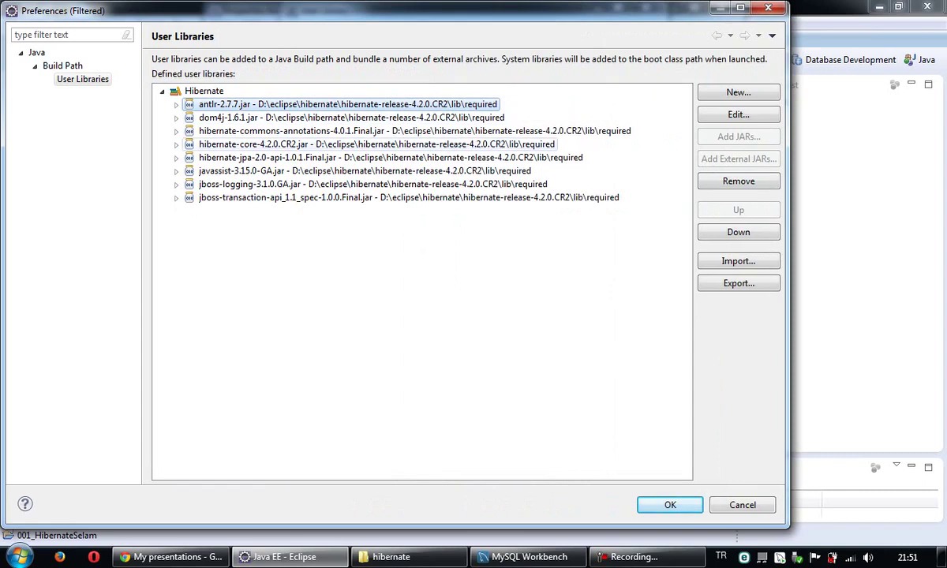
shift+click(394, 197)
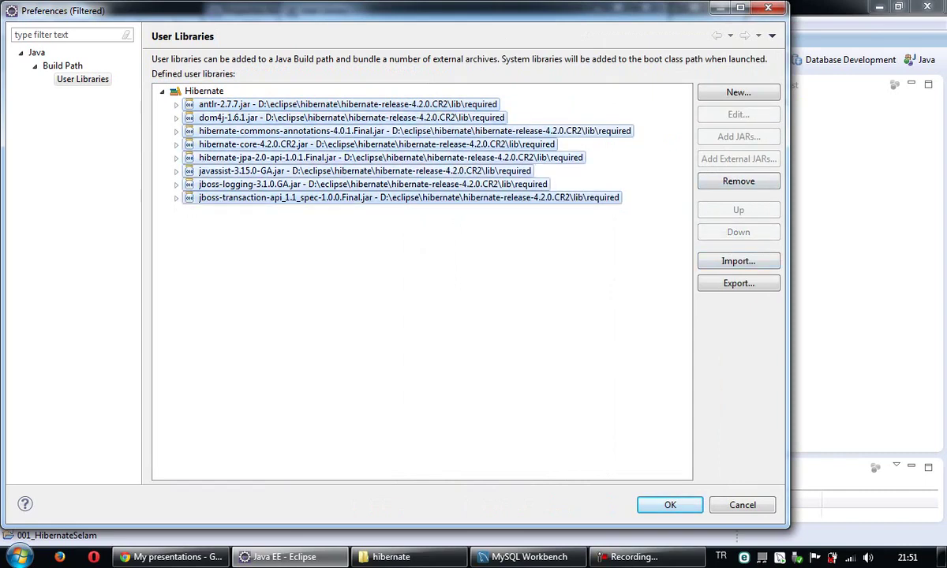
click(738, 181)
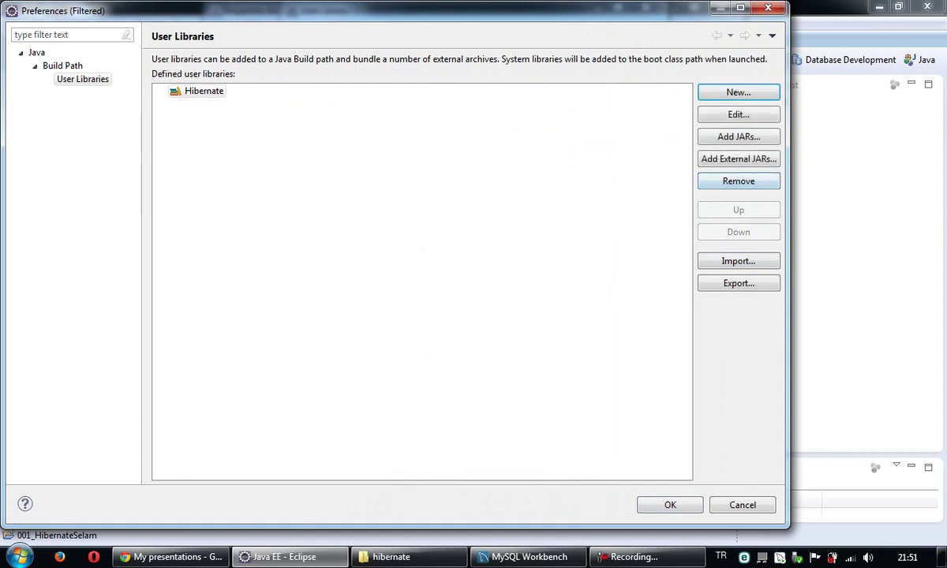
Step: Add the emptied Hibernate library to the build path of 001_HibernateSelam and paste the copied lib folder into the project
click(669, 505)
key(Return)
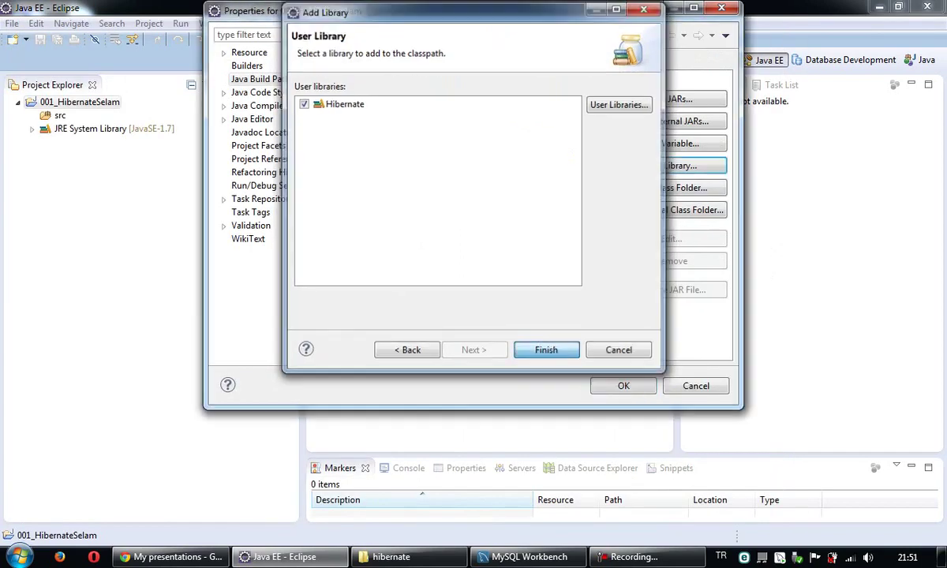
key(Return)
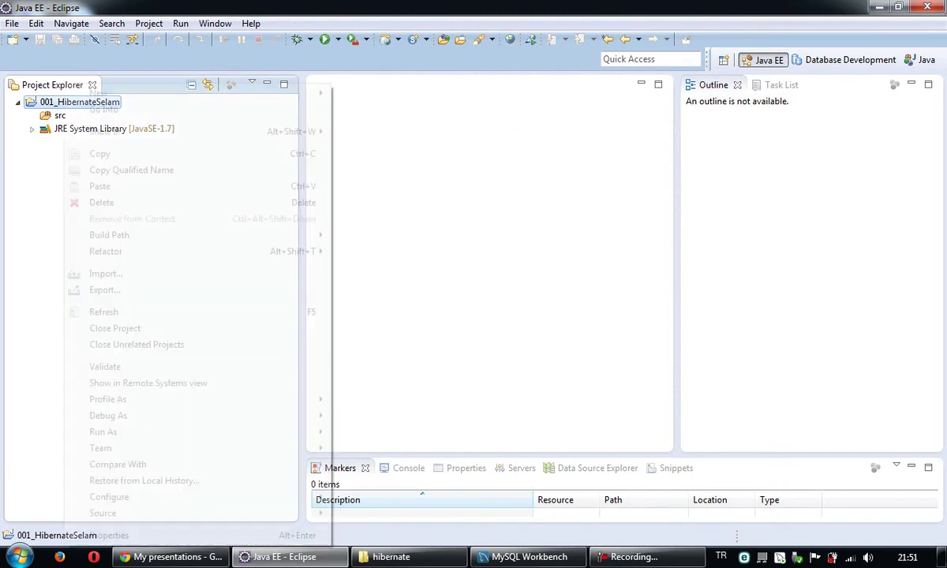
right_click(79, 102)
click(79, 175)
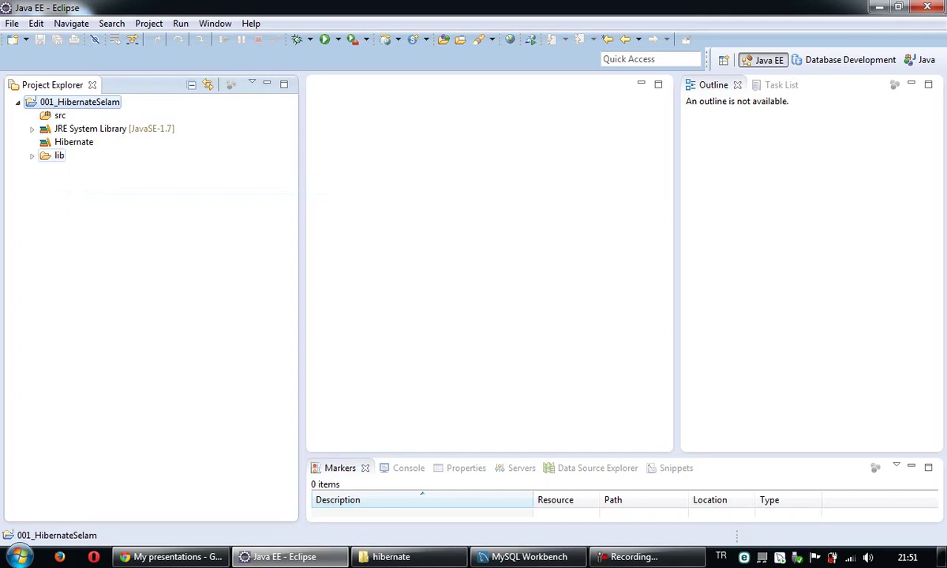
Step: Try to remove the Hibernate library from the project's build path
right_click(79, 144)
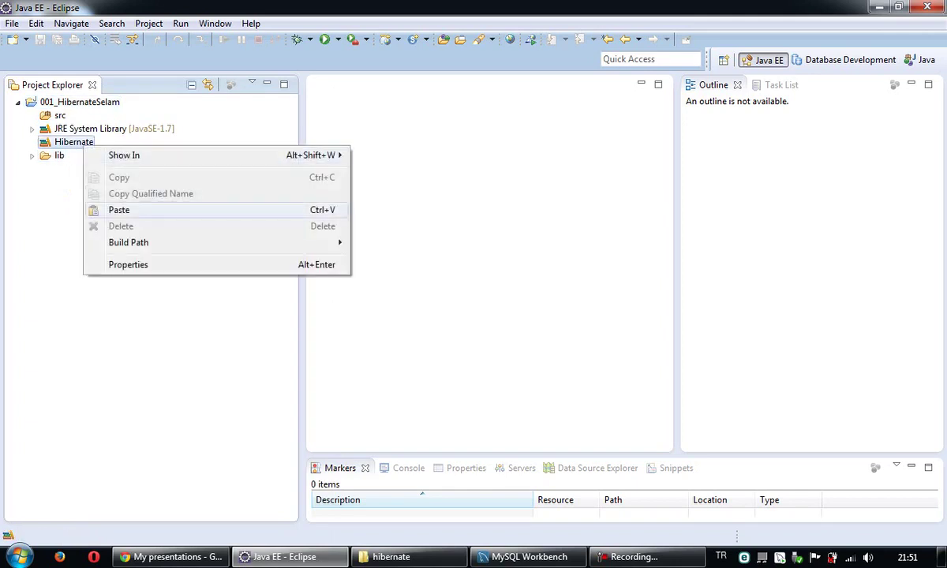
mouse_move(300, 242)
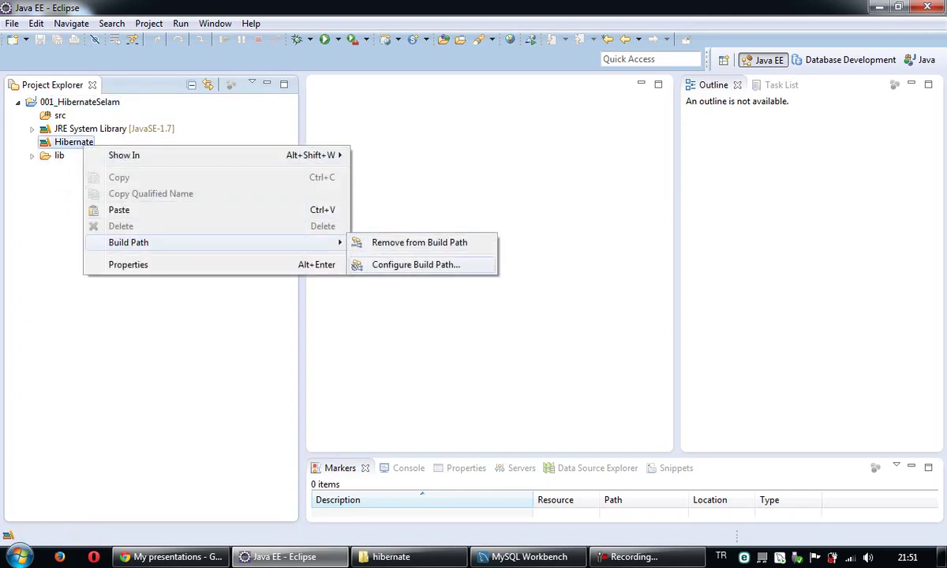
click(419, 243)
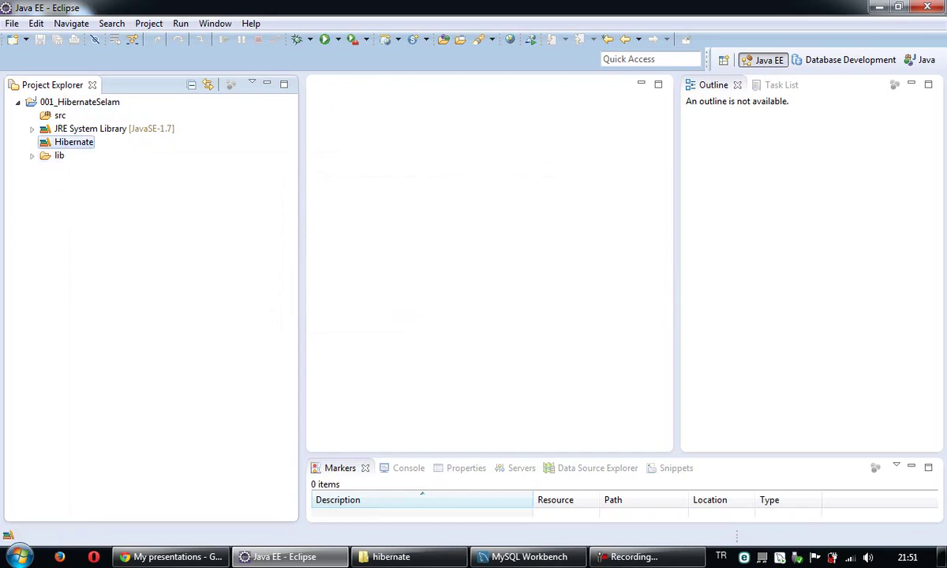
right_click(75, 143)
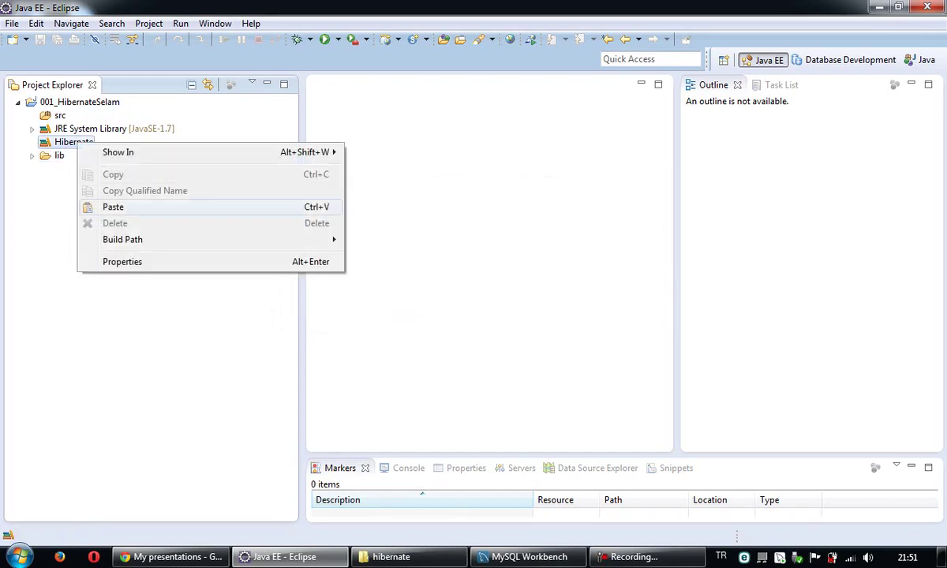
mouse_move(197, 239)
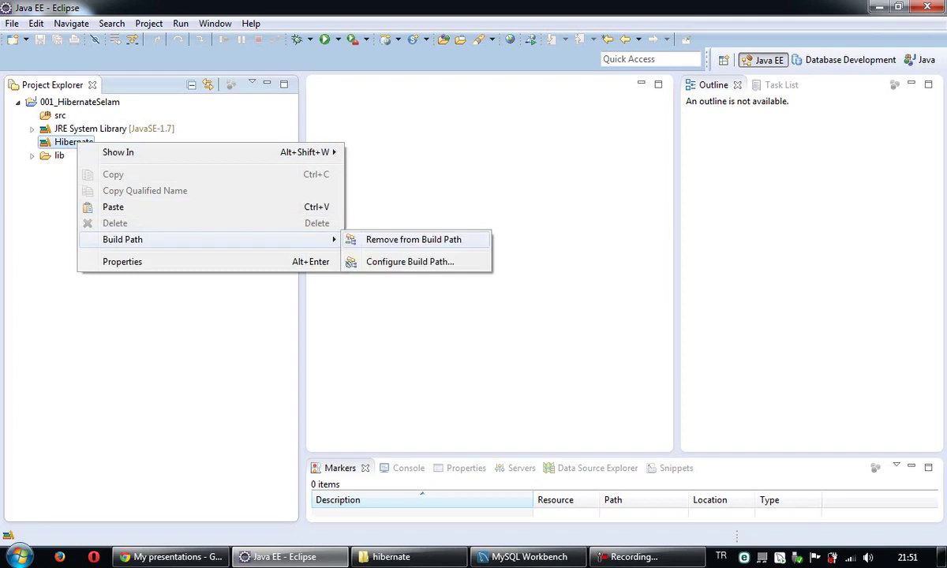
click(414, 239)
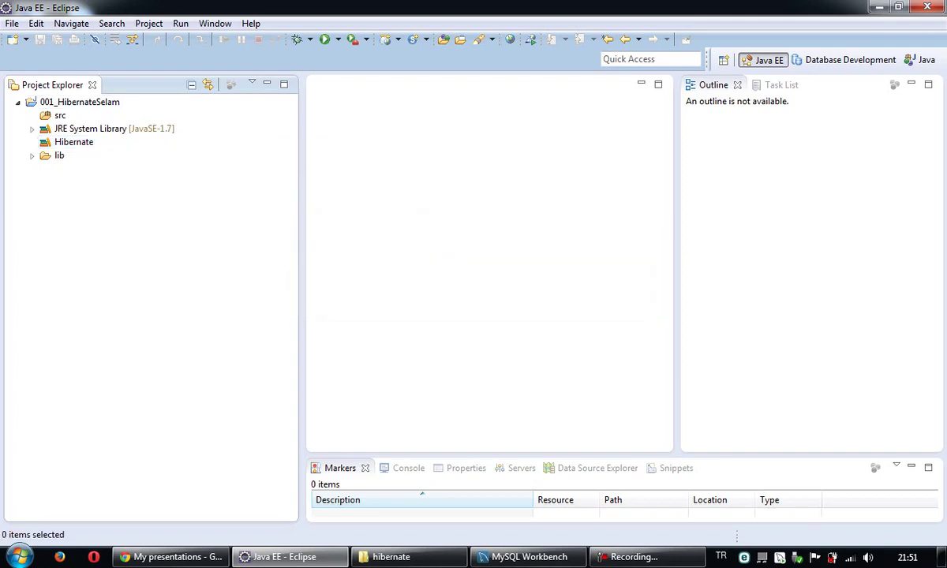
Step: Examine the JARs in the project's lib folder alongside the Hibernate library entry
click(33, 157)
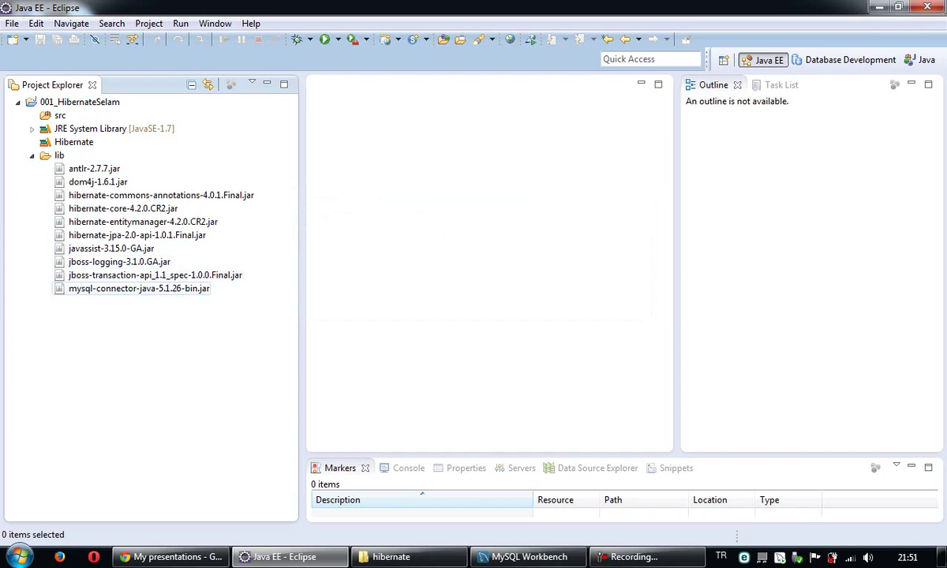
click(32, 156)
click(74, 143)
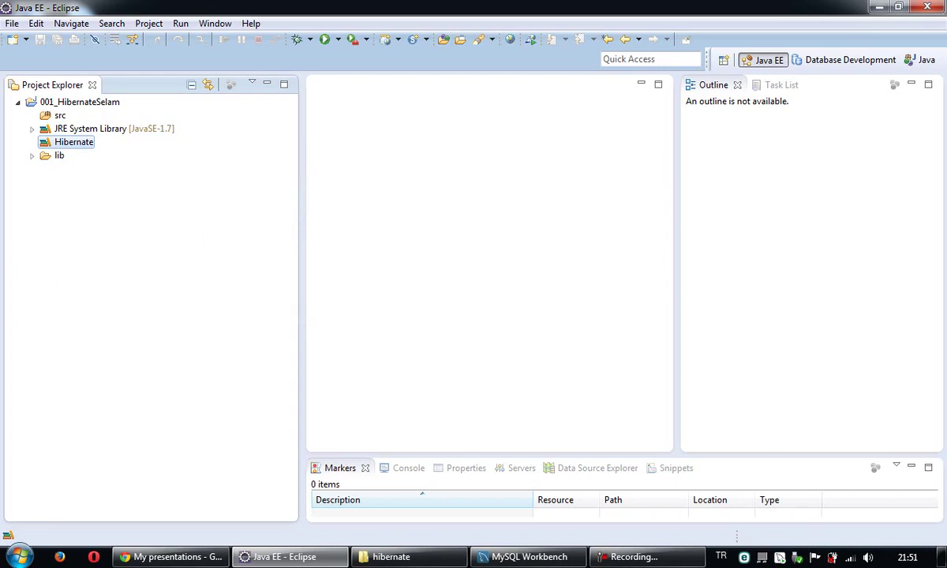
click(32, 155)
click(59, 156)
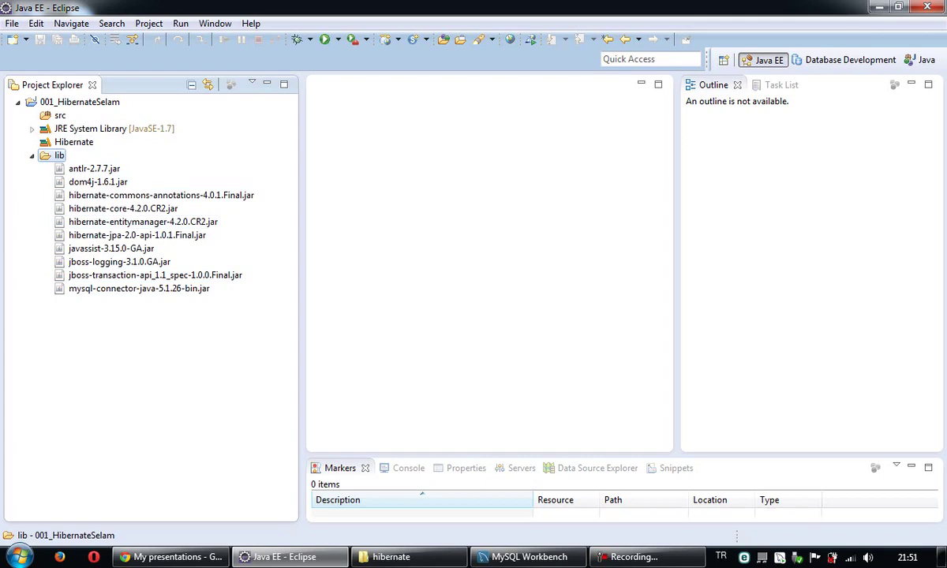
key(Left)
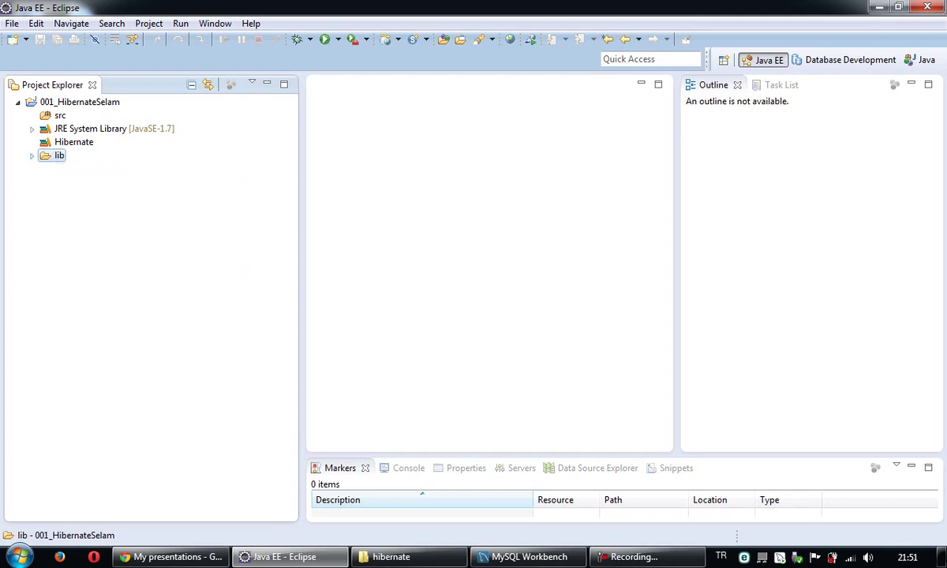
key(Up)
Step: Open the user library settings from the Hibernate library's properties and start adding workspace JARs to it
right_click(75, 140)
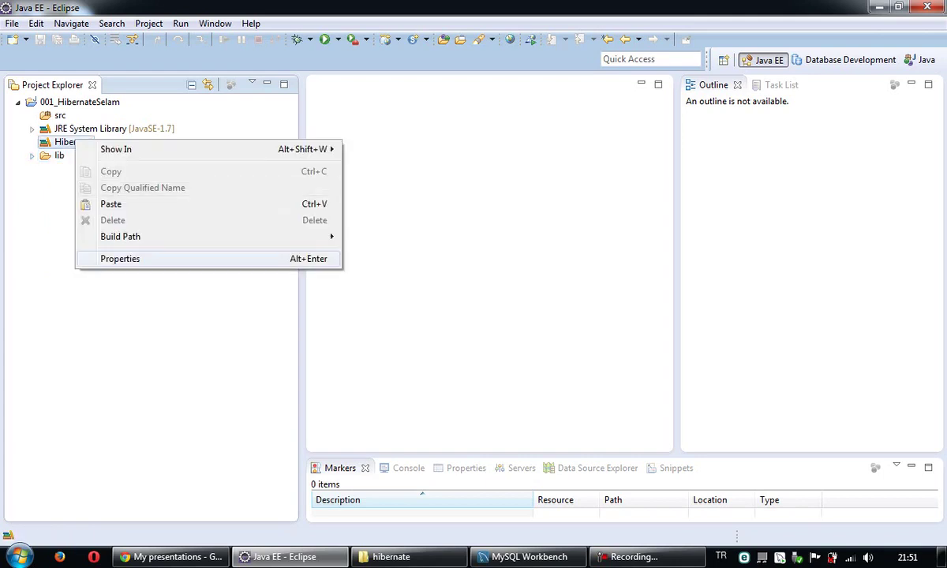
click(121, 257)
click(671, 96)
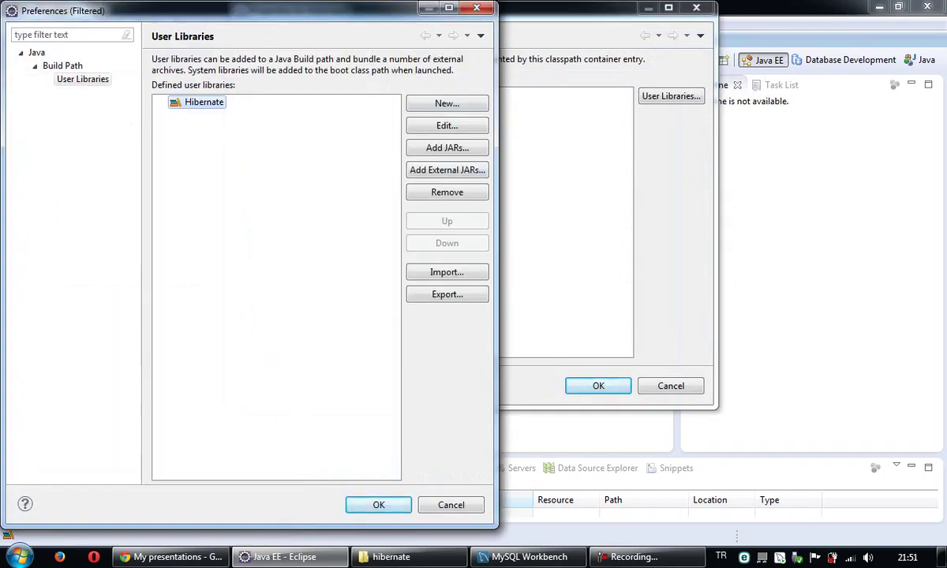
key(shift+Tab)
click(447, 125)
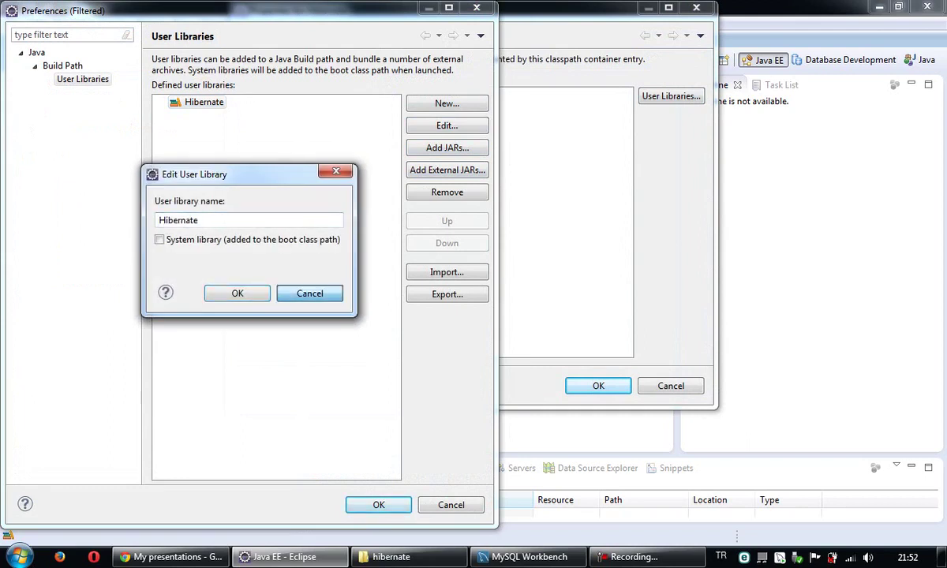
click(310, 293)
click(203, 103)
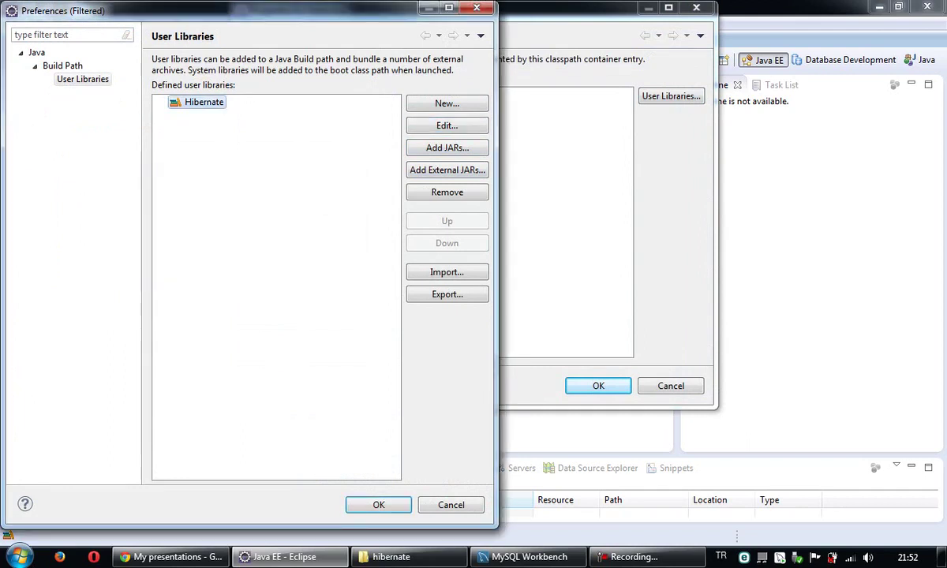
click(446, 170)
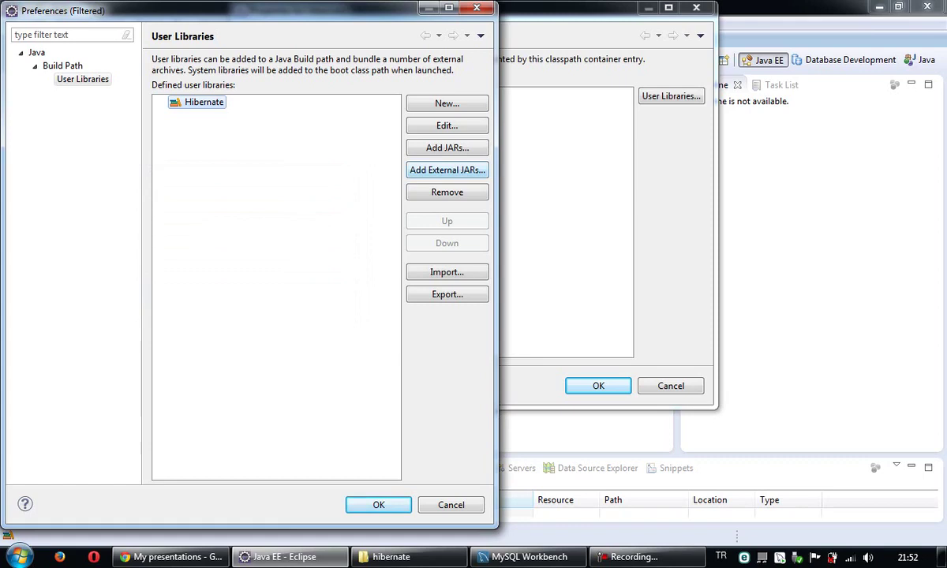
click(447, 149)
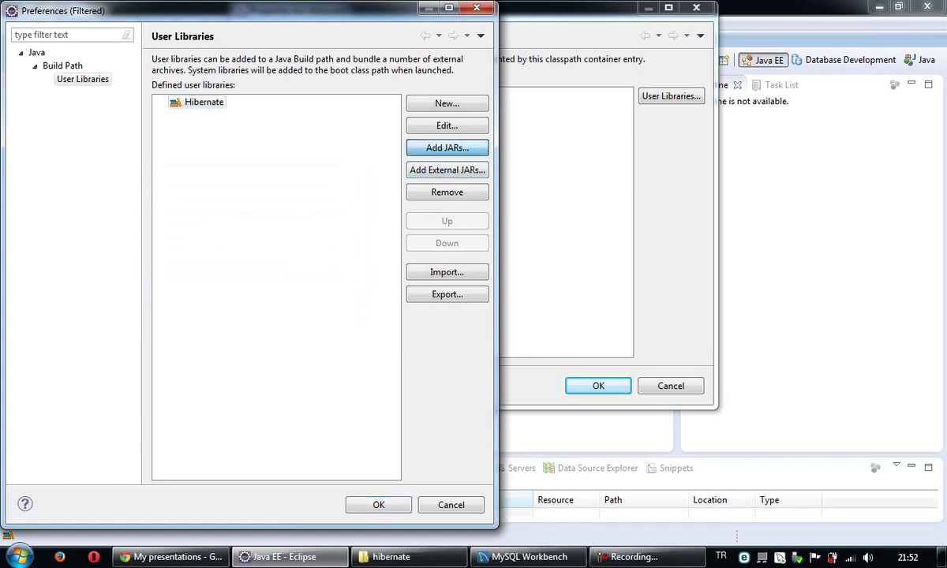